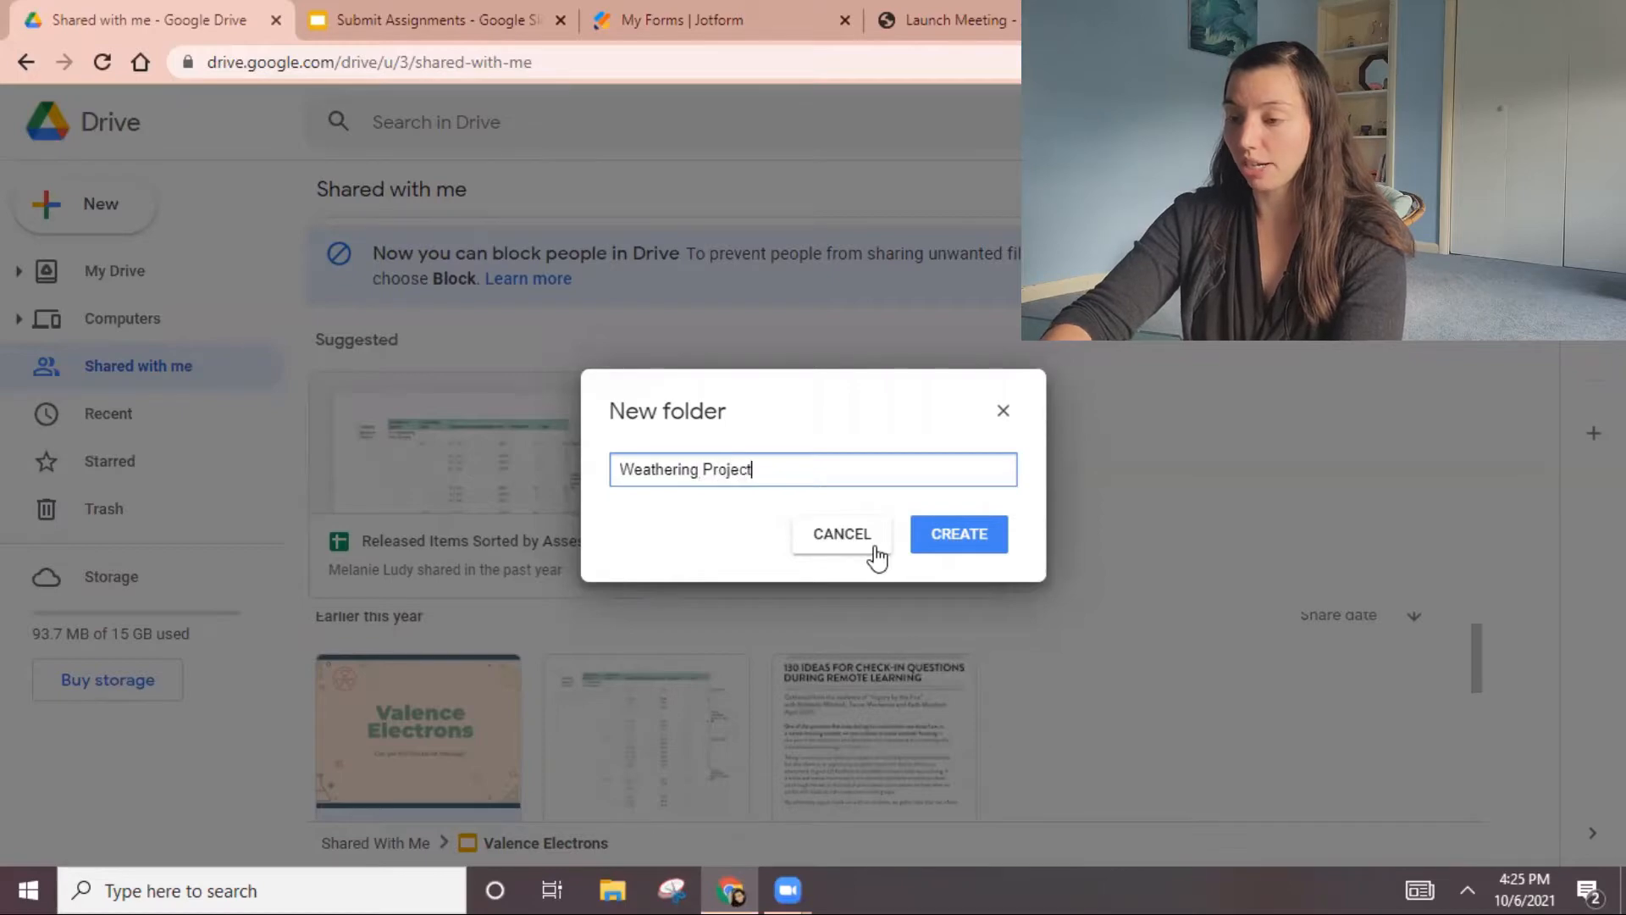
Create the Weathering Project folder and copy its sharing link with access set to Anyone with the link
left_click(978, 537)
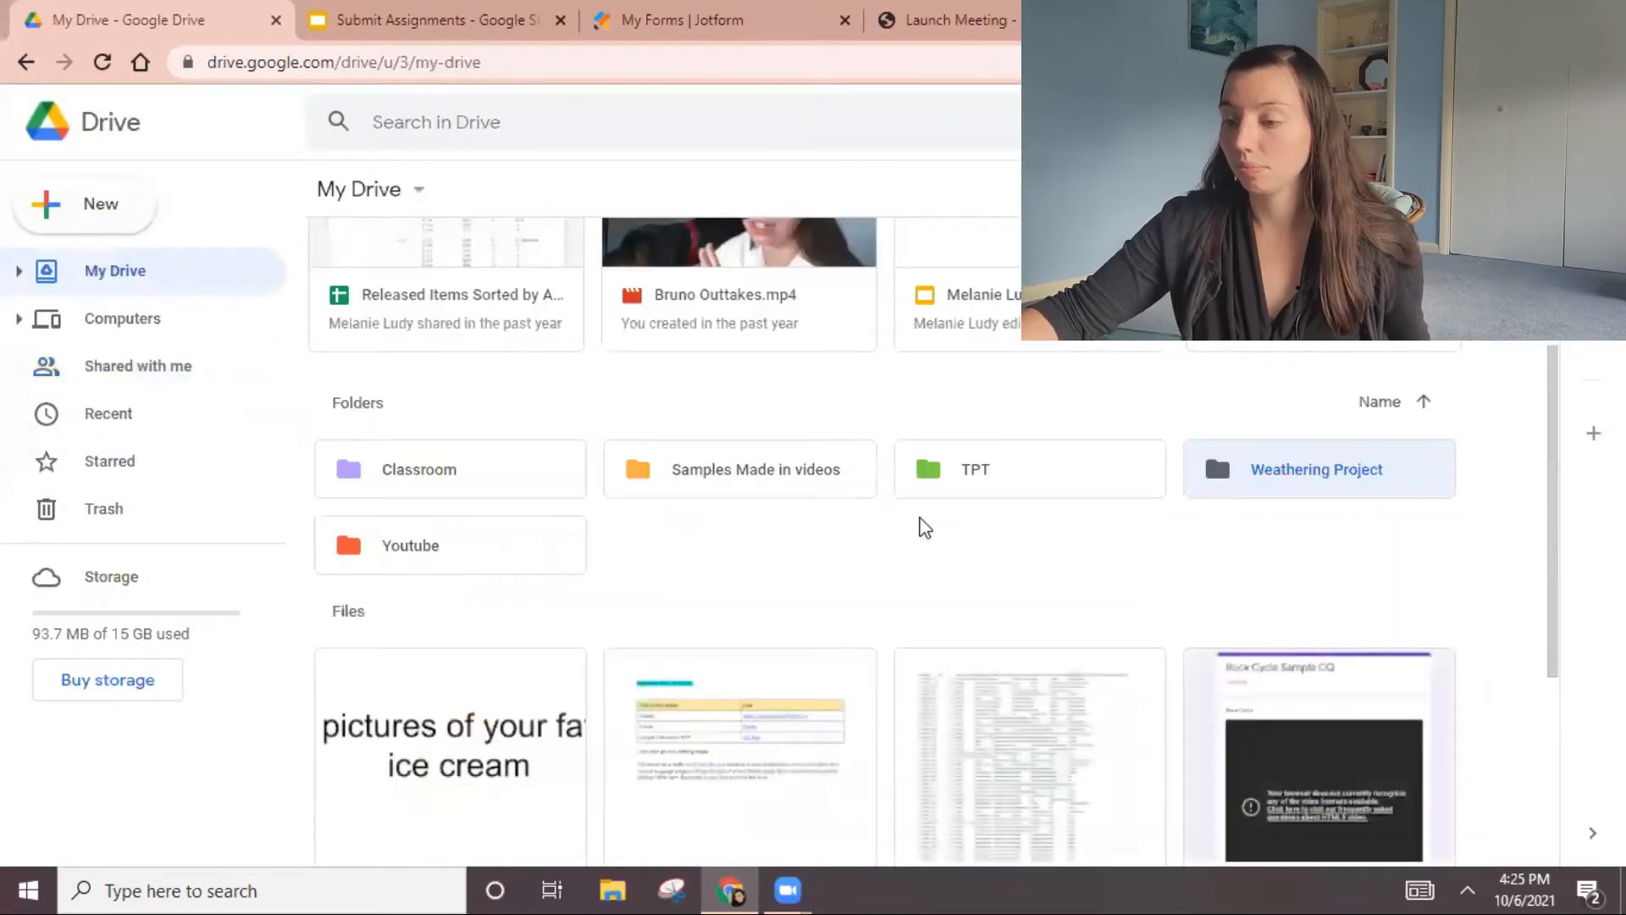
right_click(1317, 479)
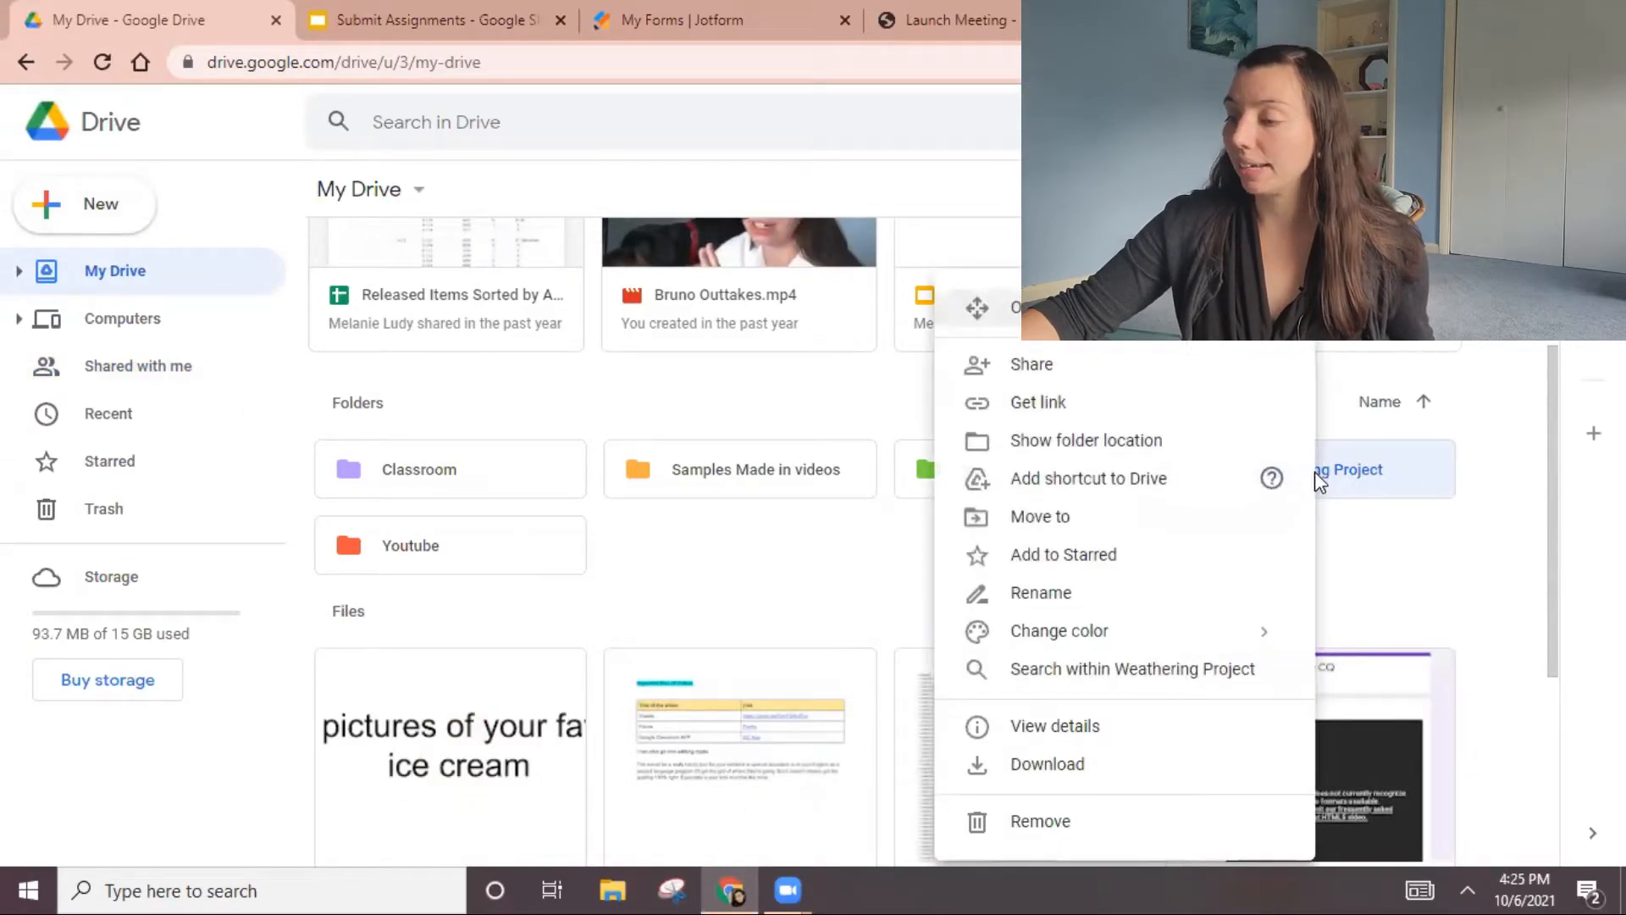
left_click(1053, 405)
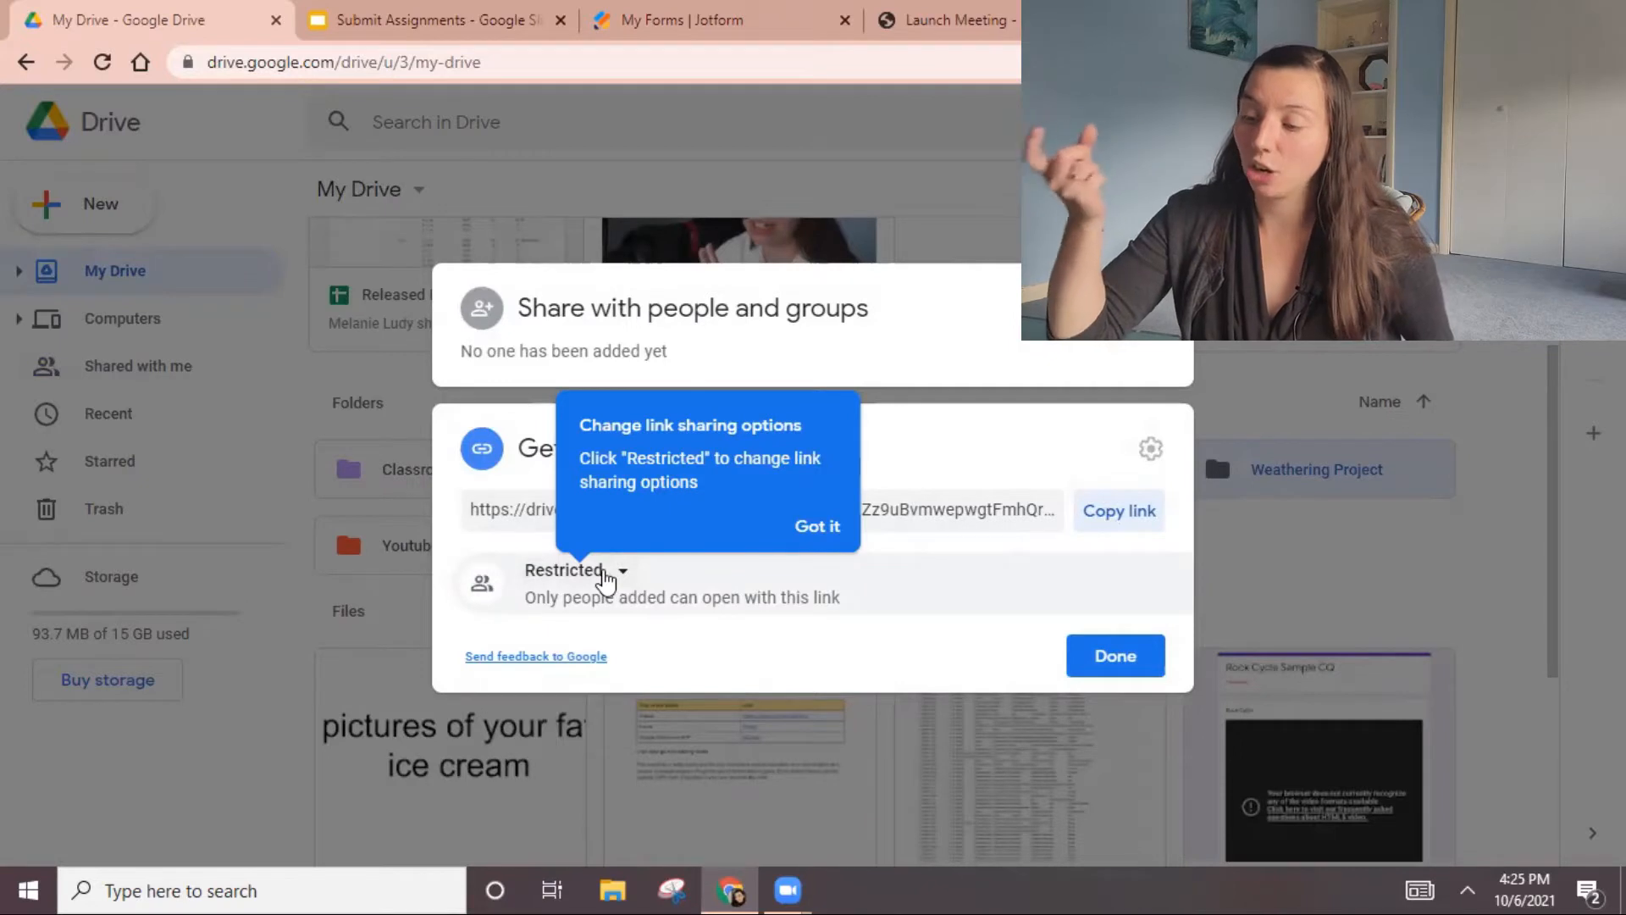
left_click(810, 528)
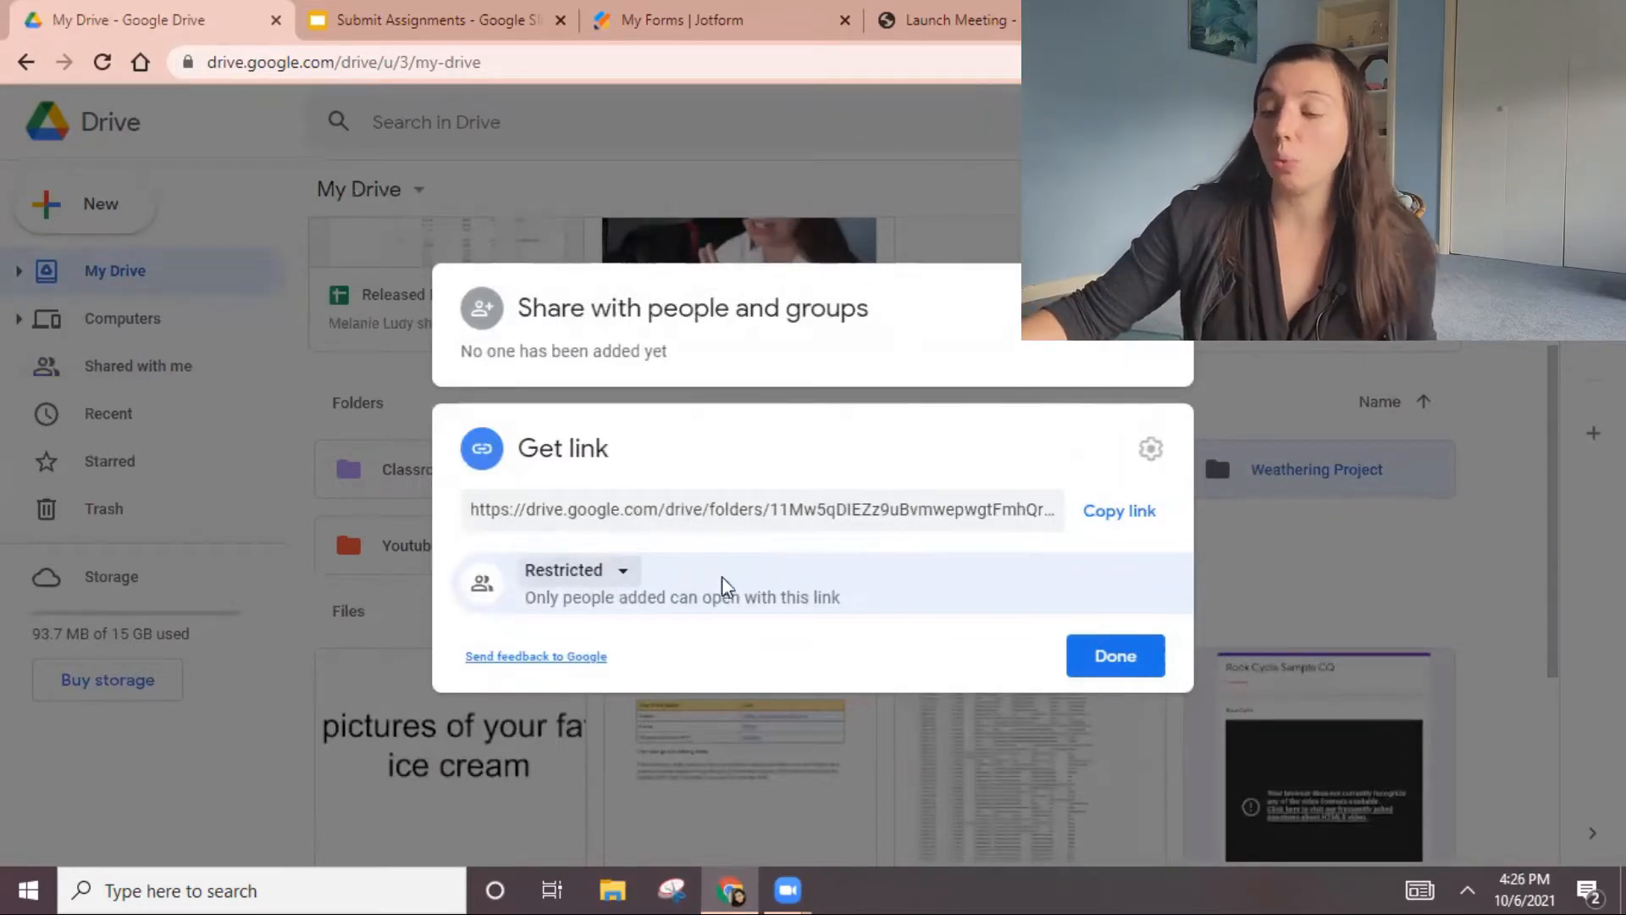
left_click(621, 570)
left_click(624, 681)
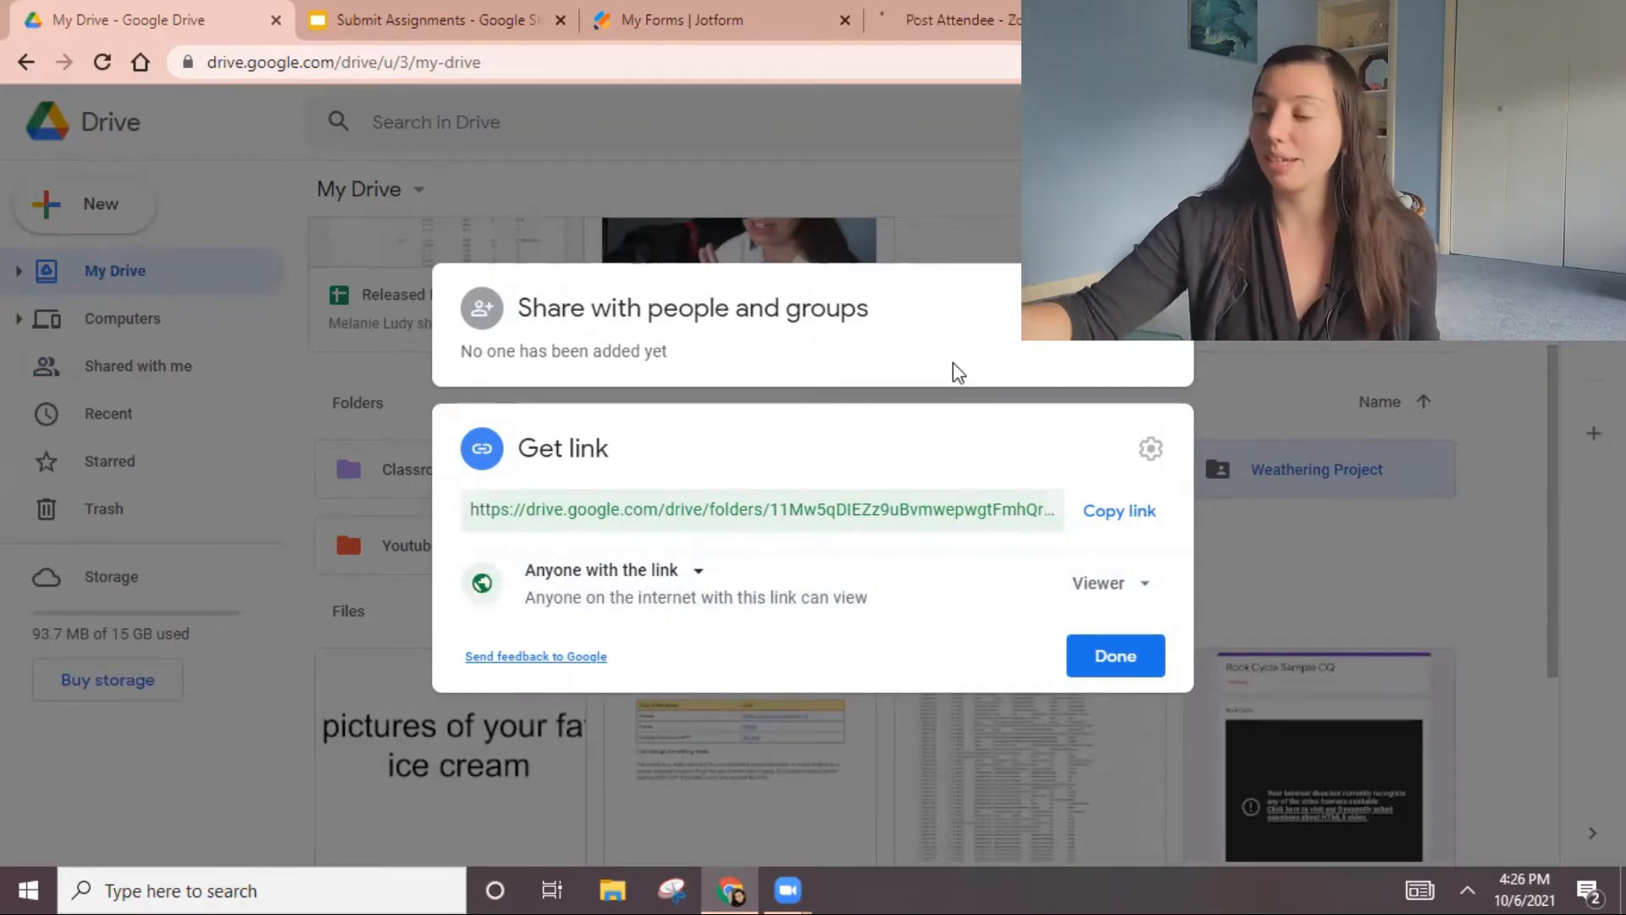
left_click(1139, 510)
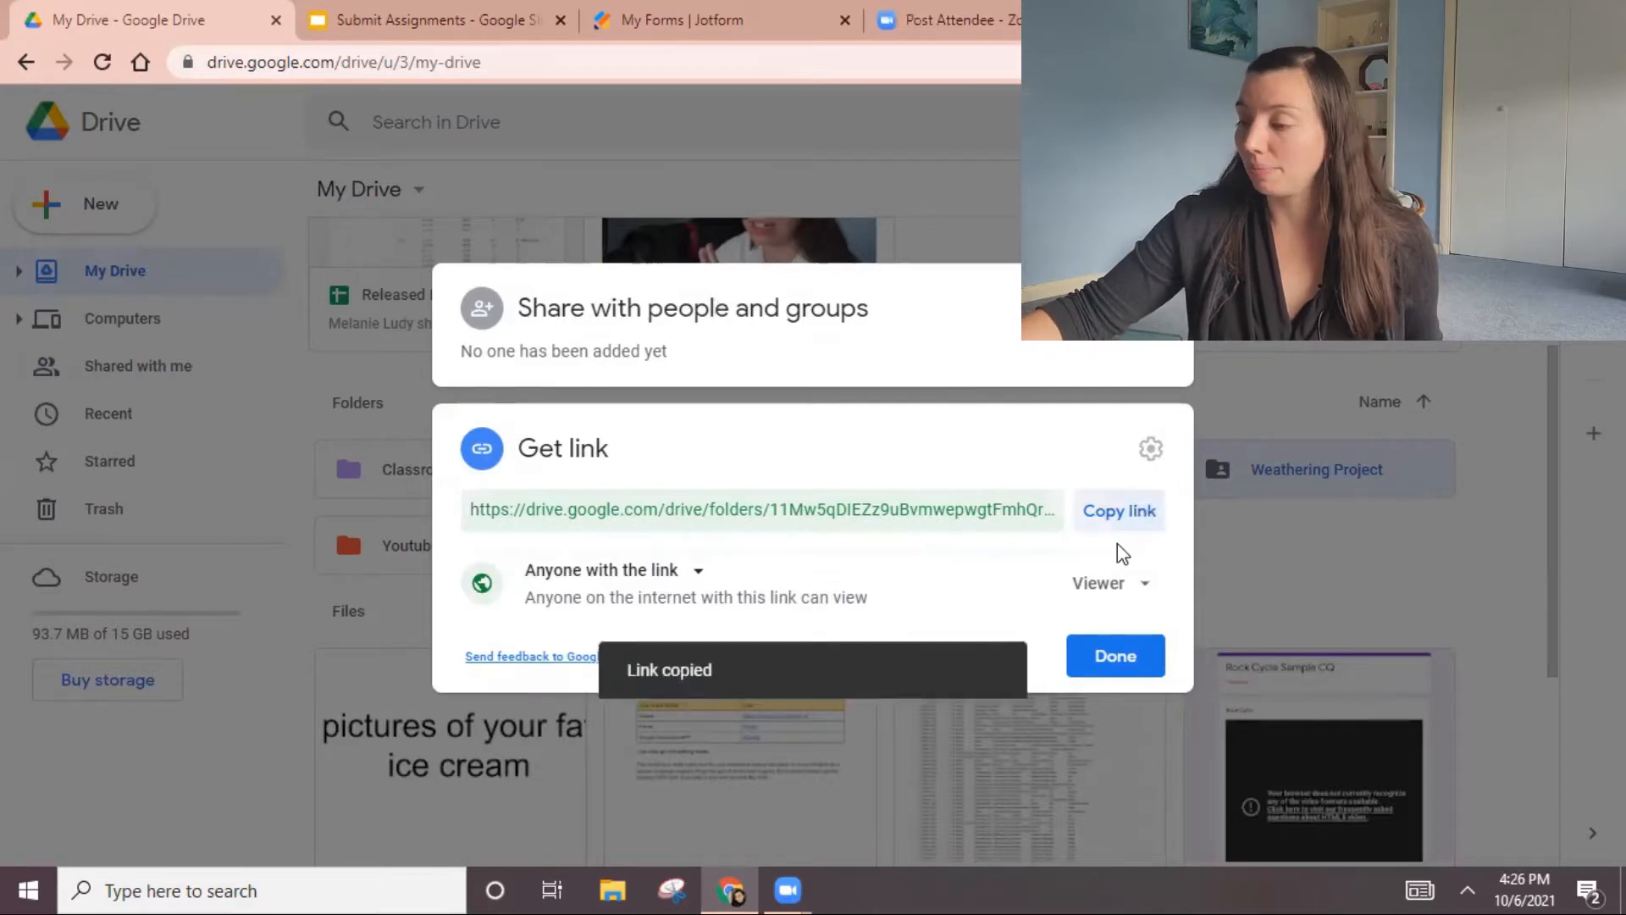
left_click(1106, 655)
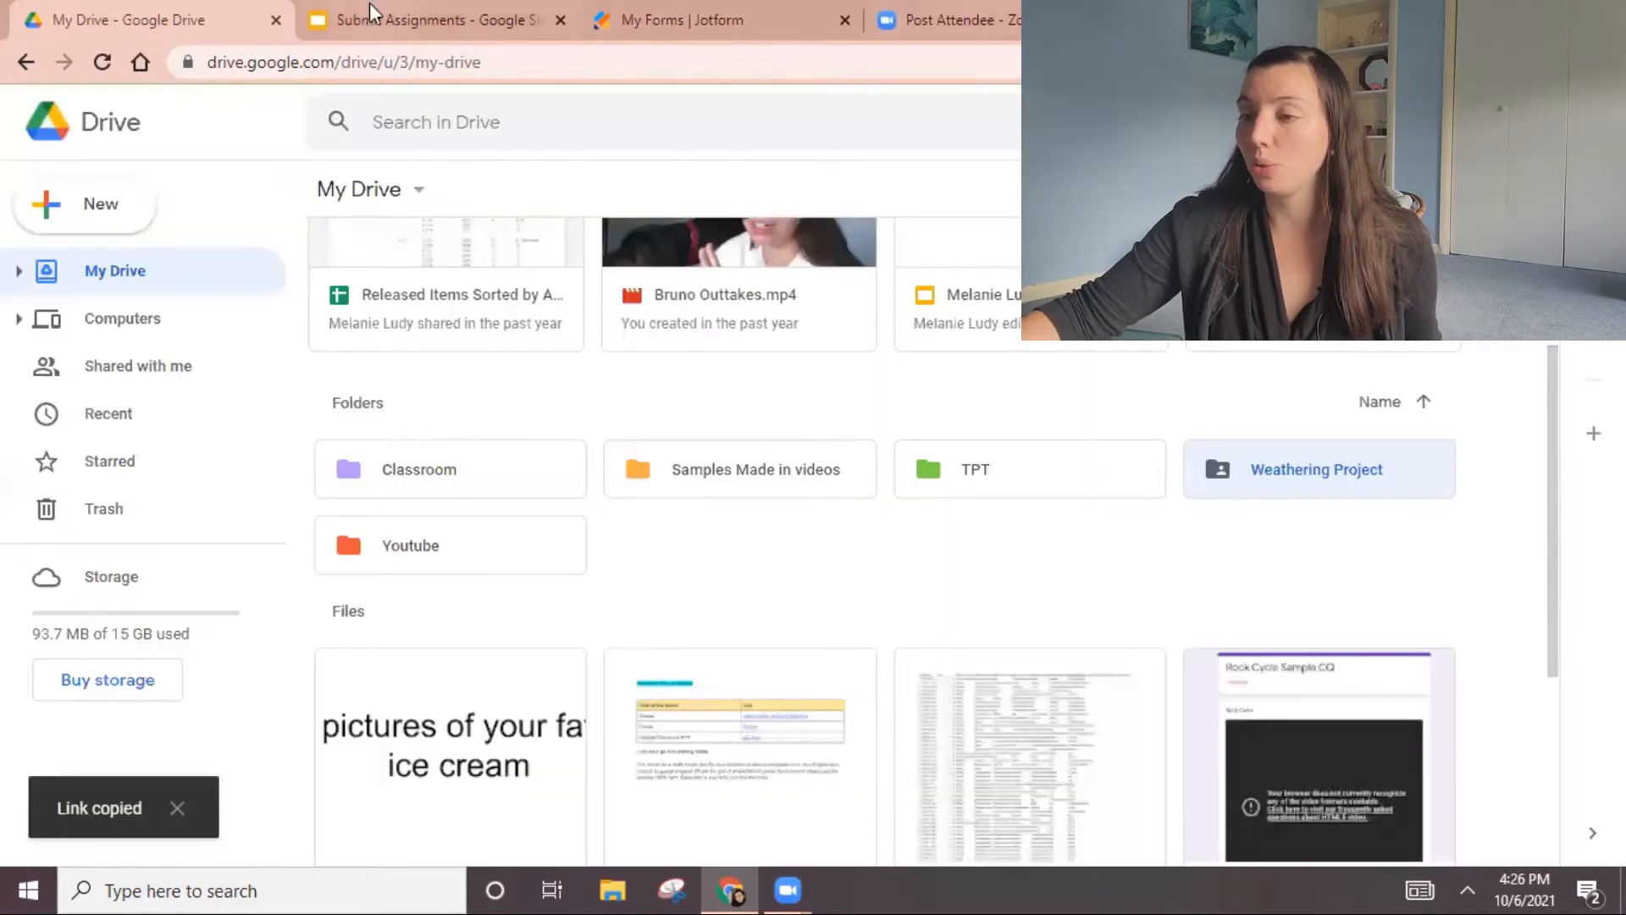
In the Submit Assignments presentation, link the Shared Folder row's "Turn it in here" text to the copied folder link
left_click(369, 15)
left_click_drag(927, 504, 777, 520)
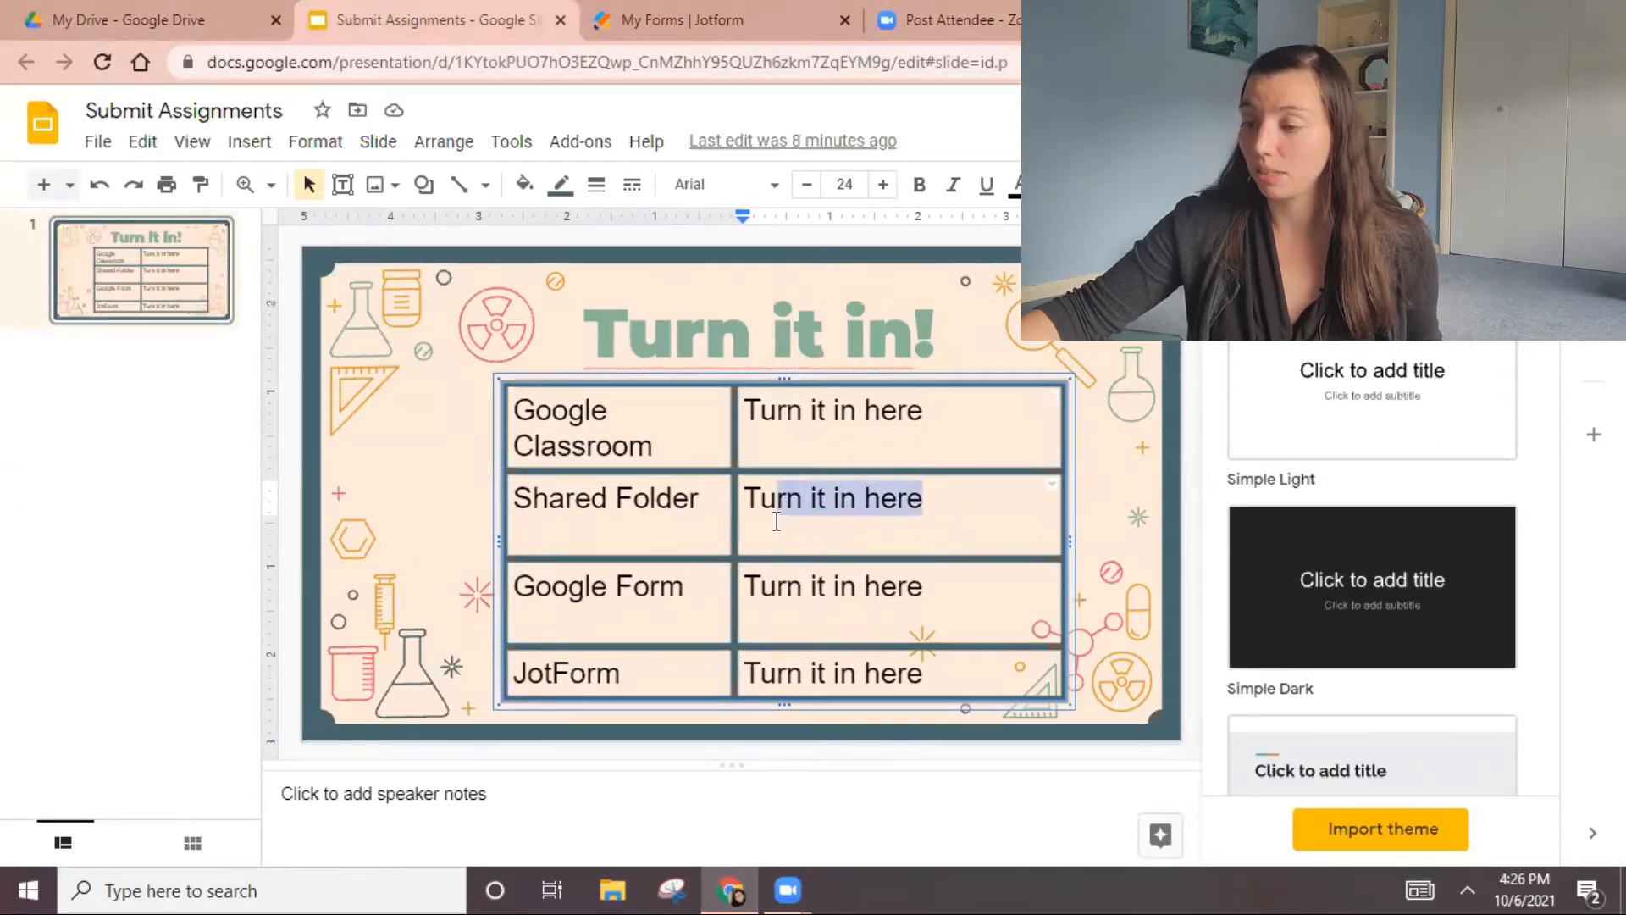
mouse_move(757, 525)
left_mouse_down()
mouse_move(730, 529)
mouse_move(760, 499)
left_mouse_up()
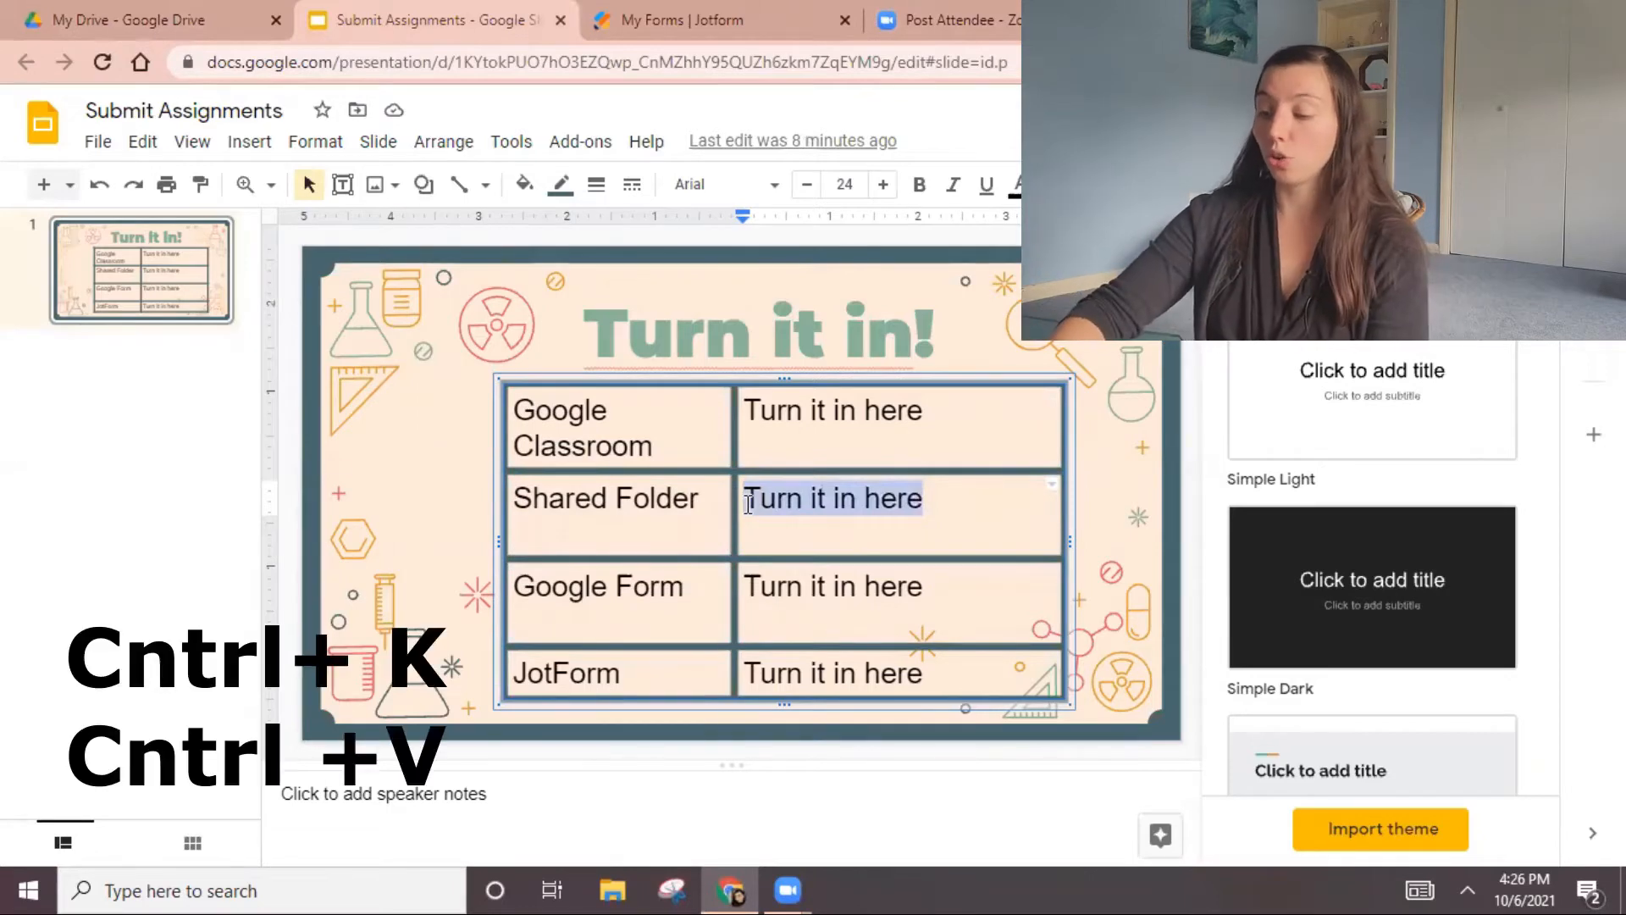
key("ctrl+k")
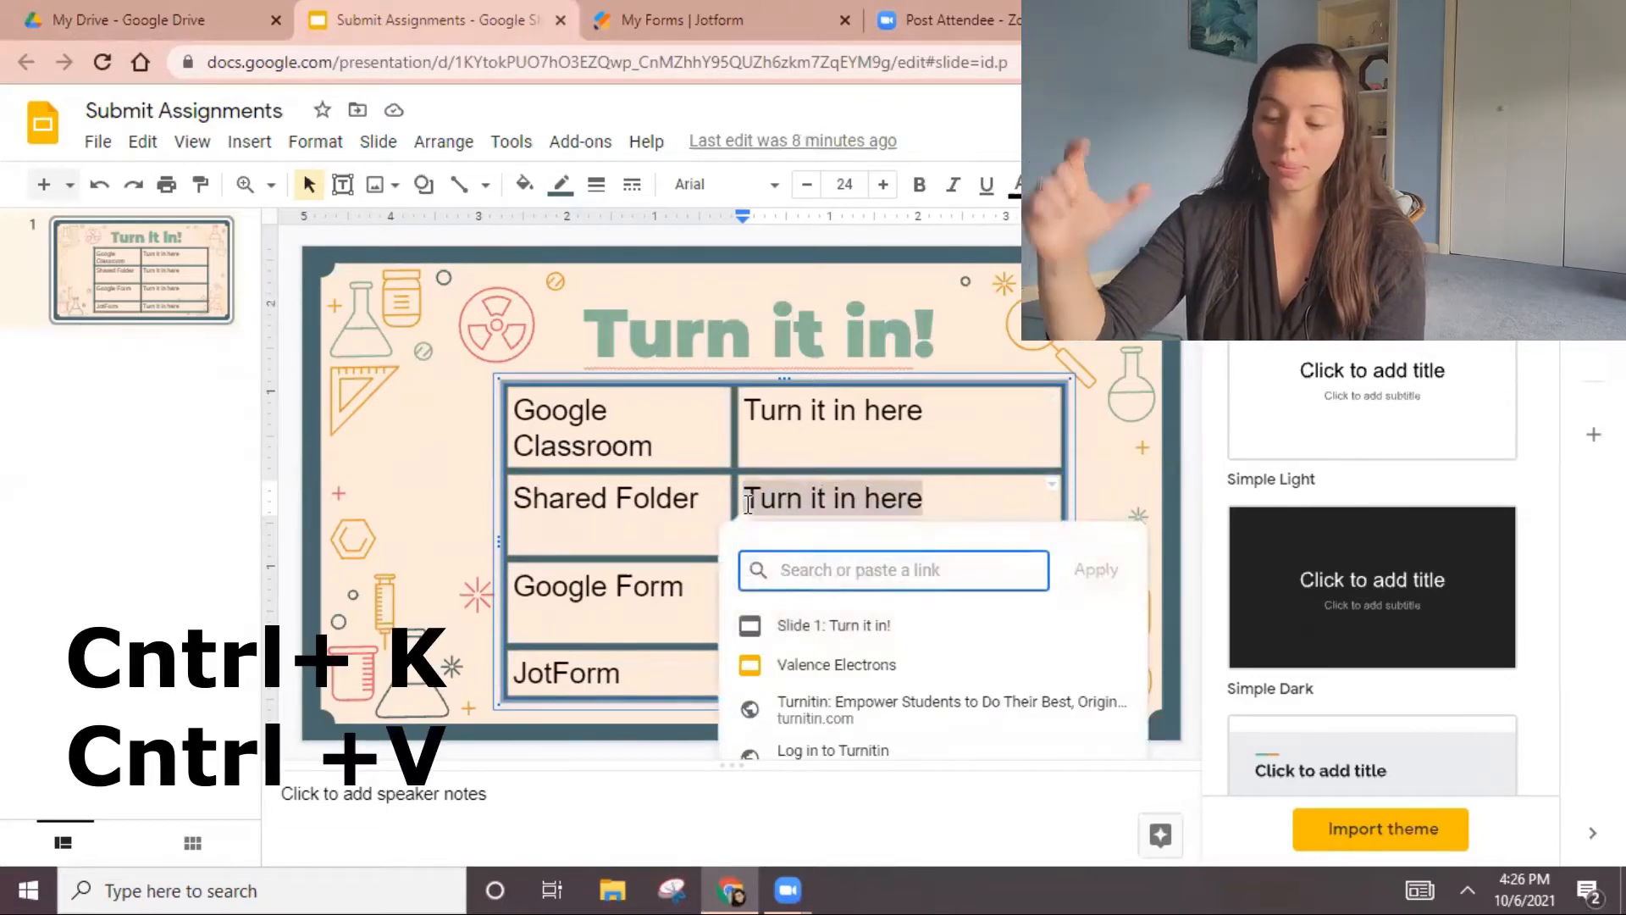
key("ctrl+v")
key("Return")
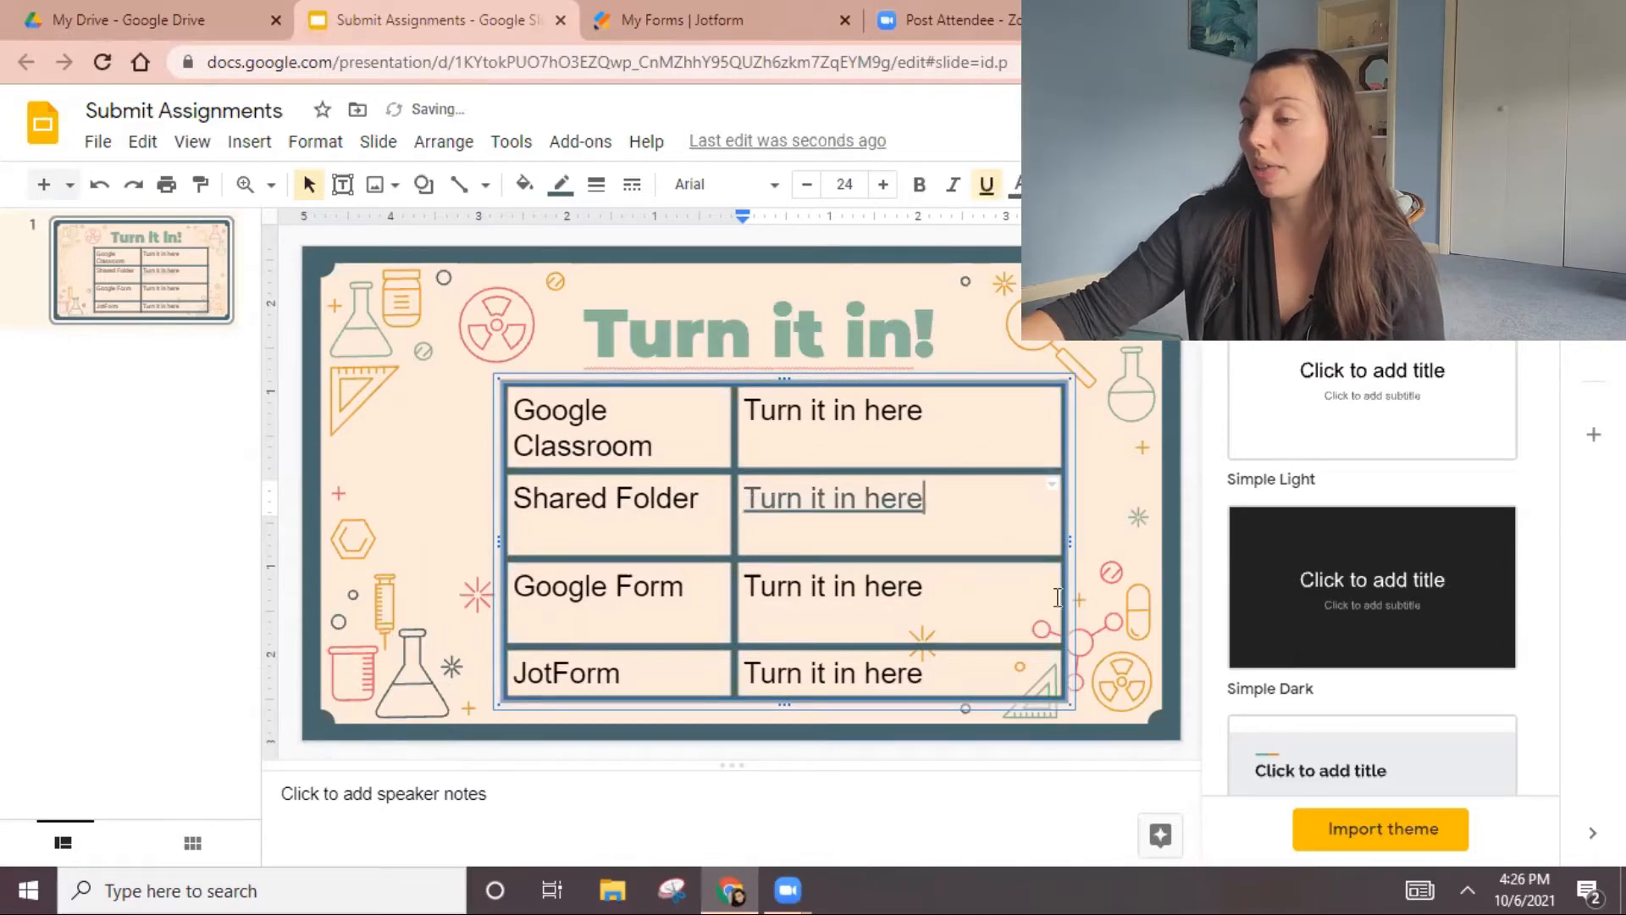
Test the Shared Folder row's link by opening its destination, and return to the presentation
left_click(810, 496)
left_click(839, 537)
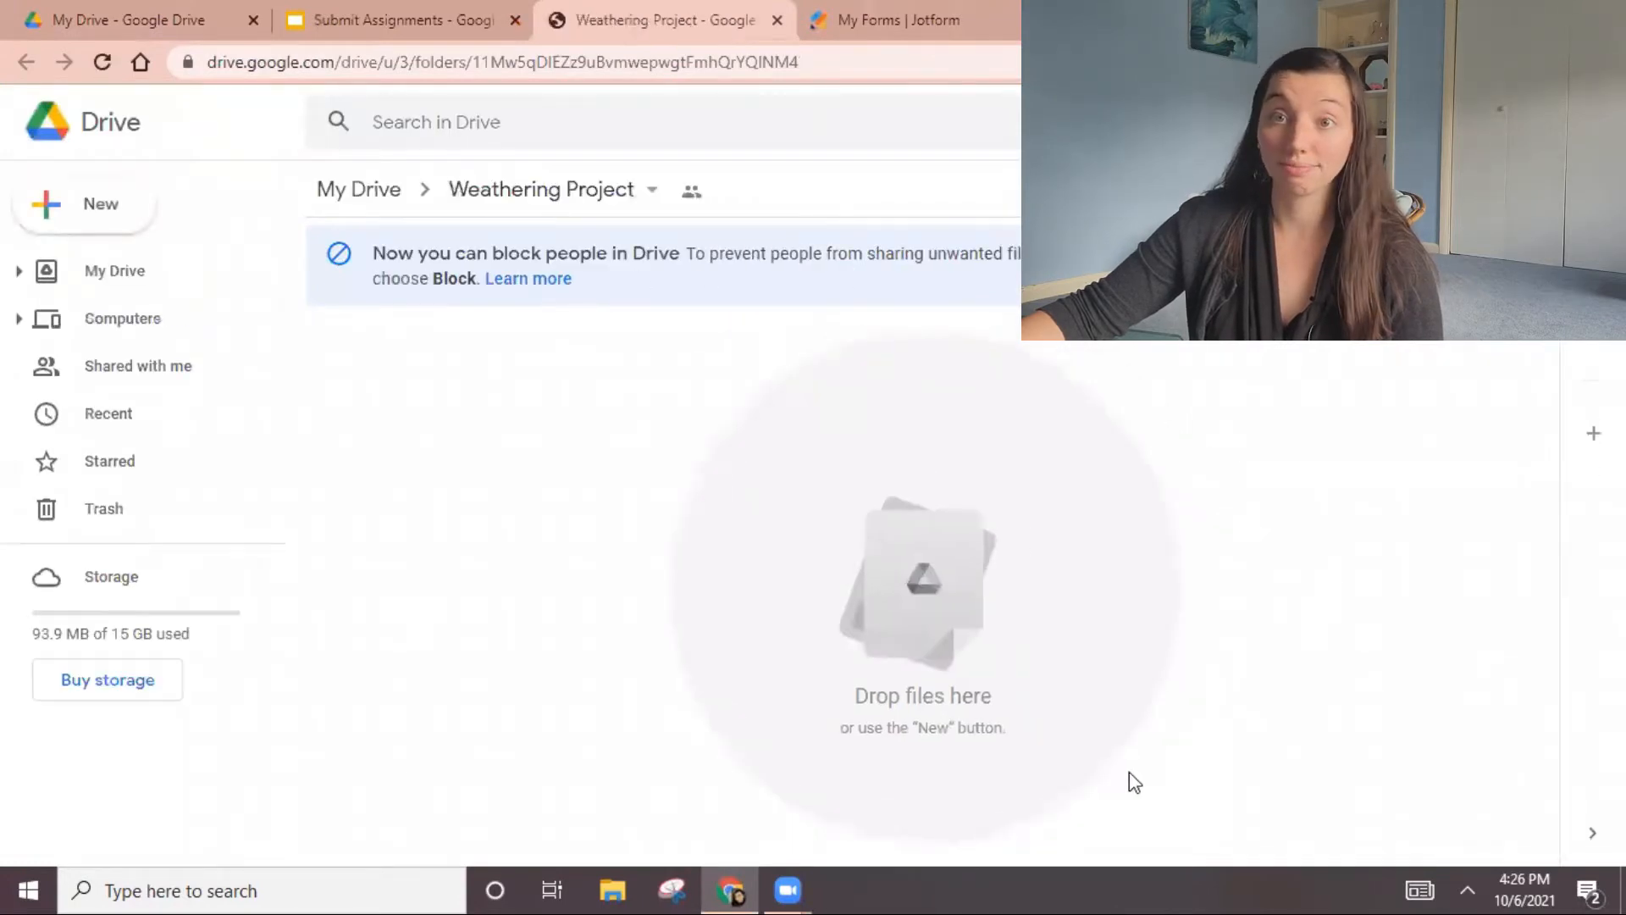
key("ctrl+w")
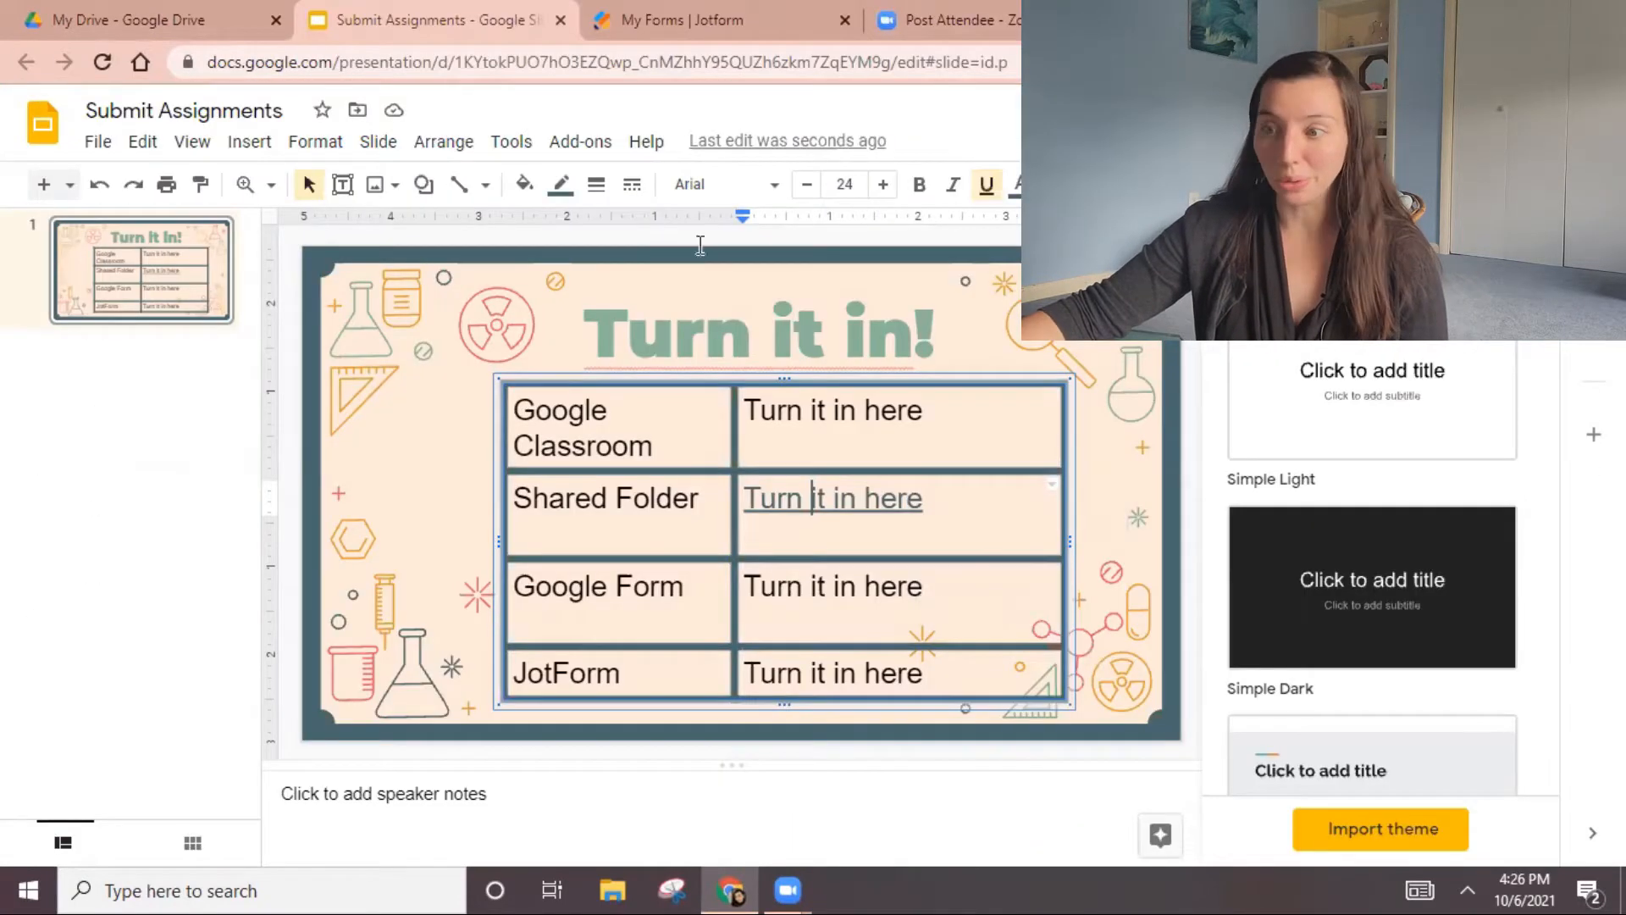
Create a blank Google Form inside the Weathering Project folder in Drive, accepting that it is shared like the folder
left_click(145, 17)
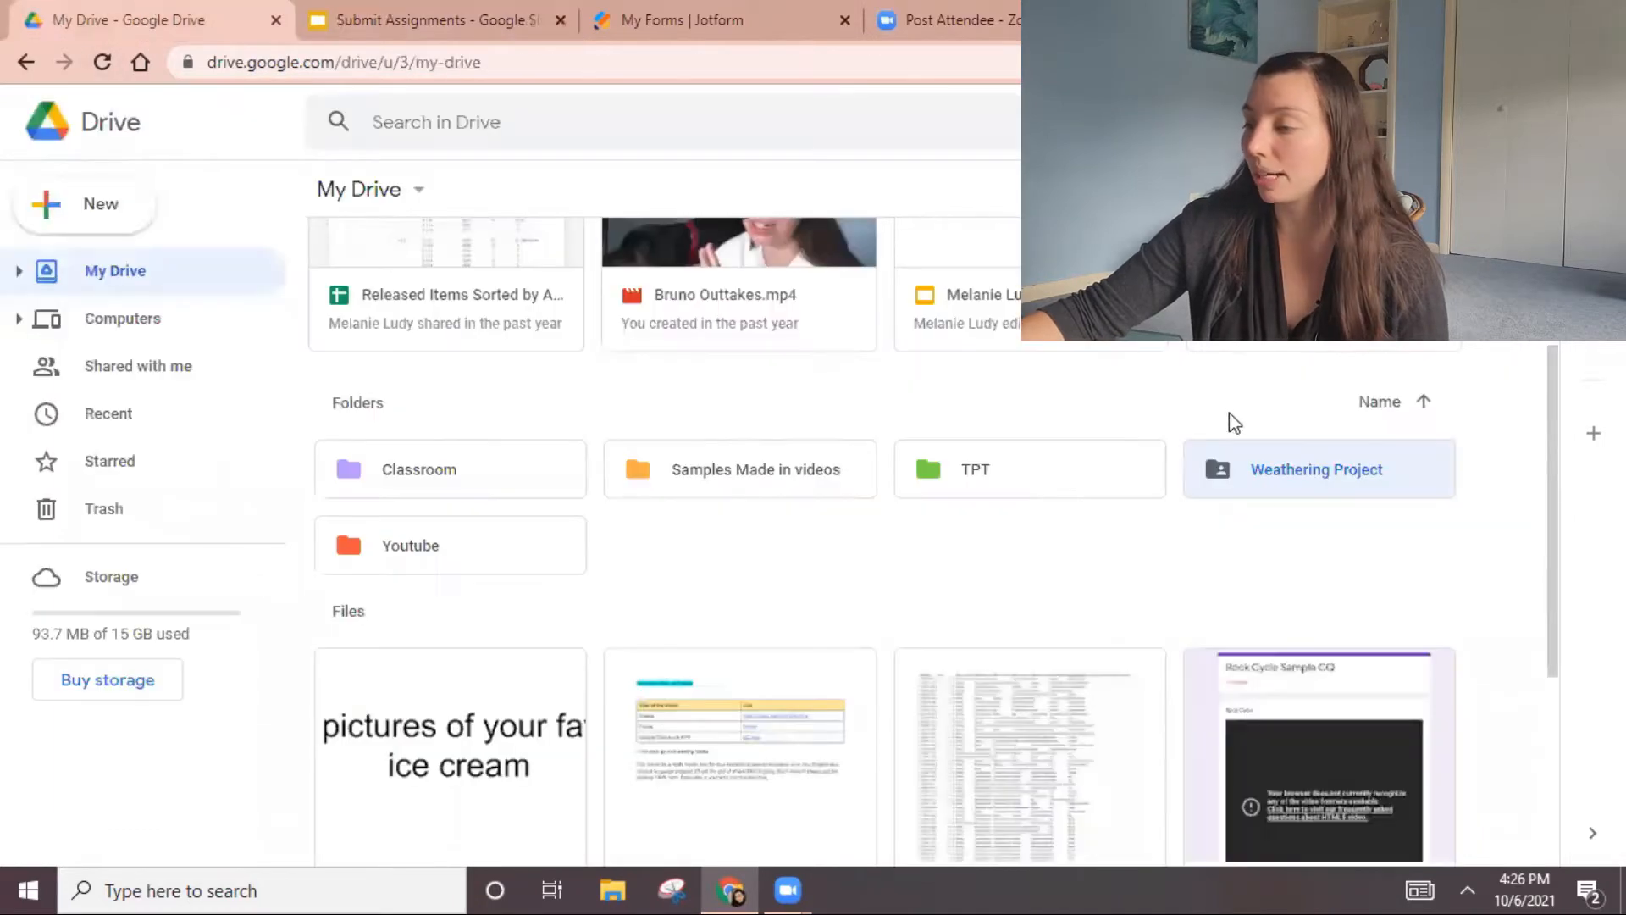
double_click(1265, 485)
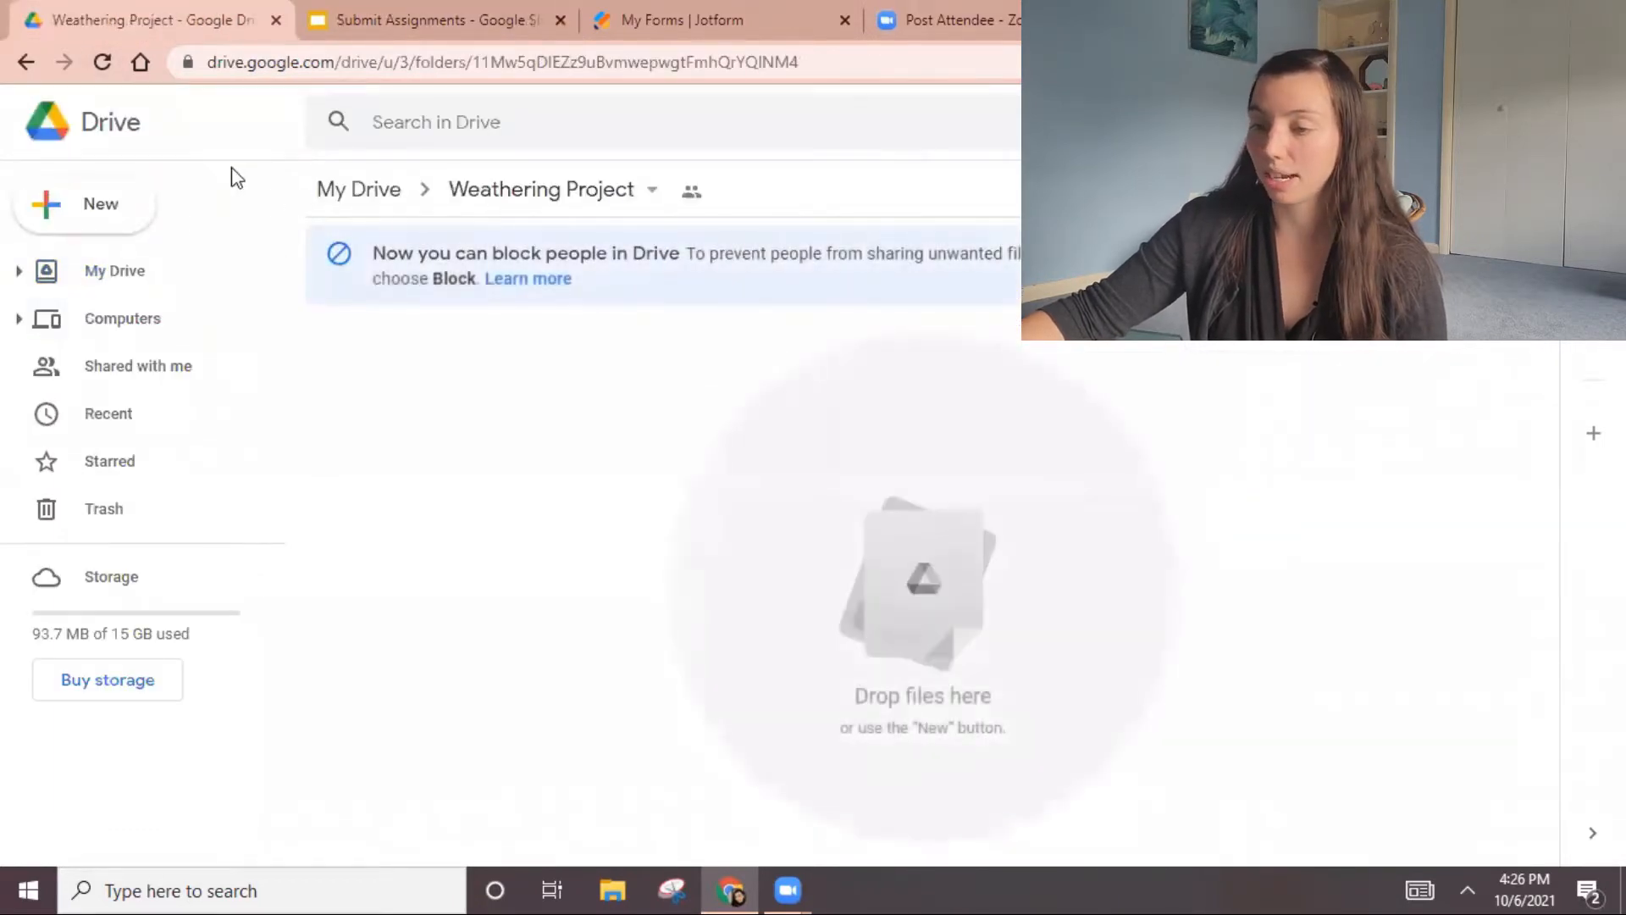
left_click(109, 212)
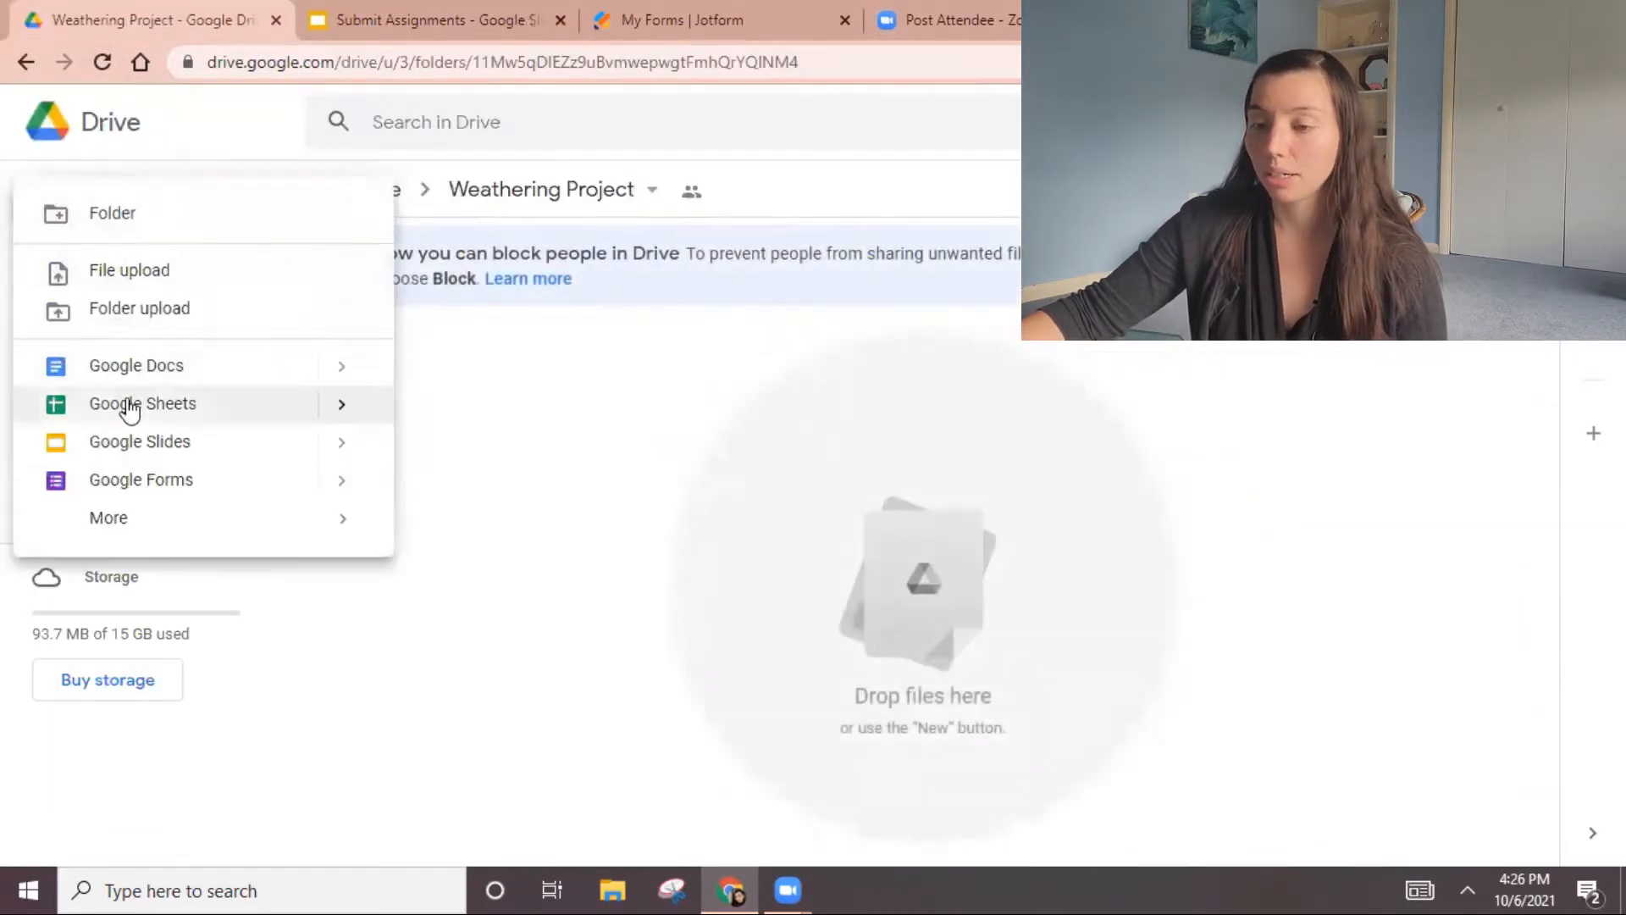
left_click(540, 485)
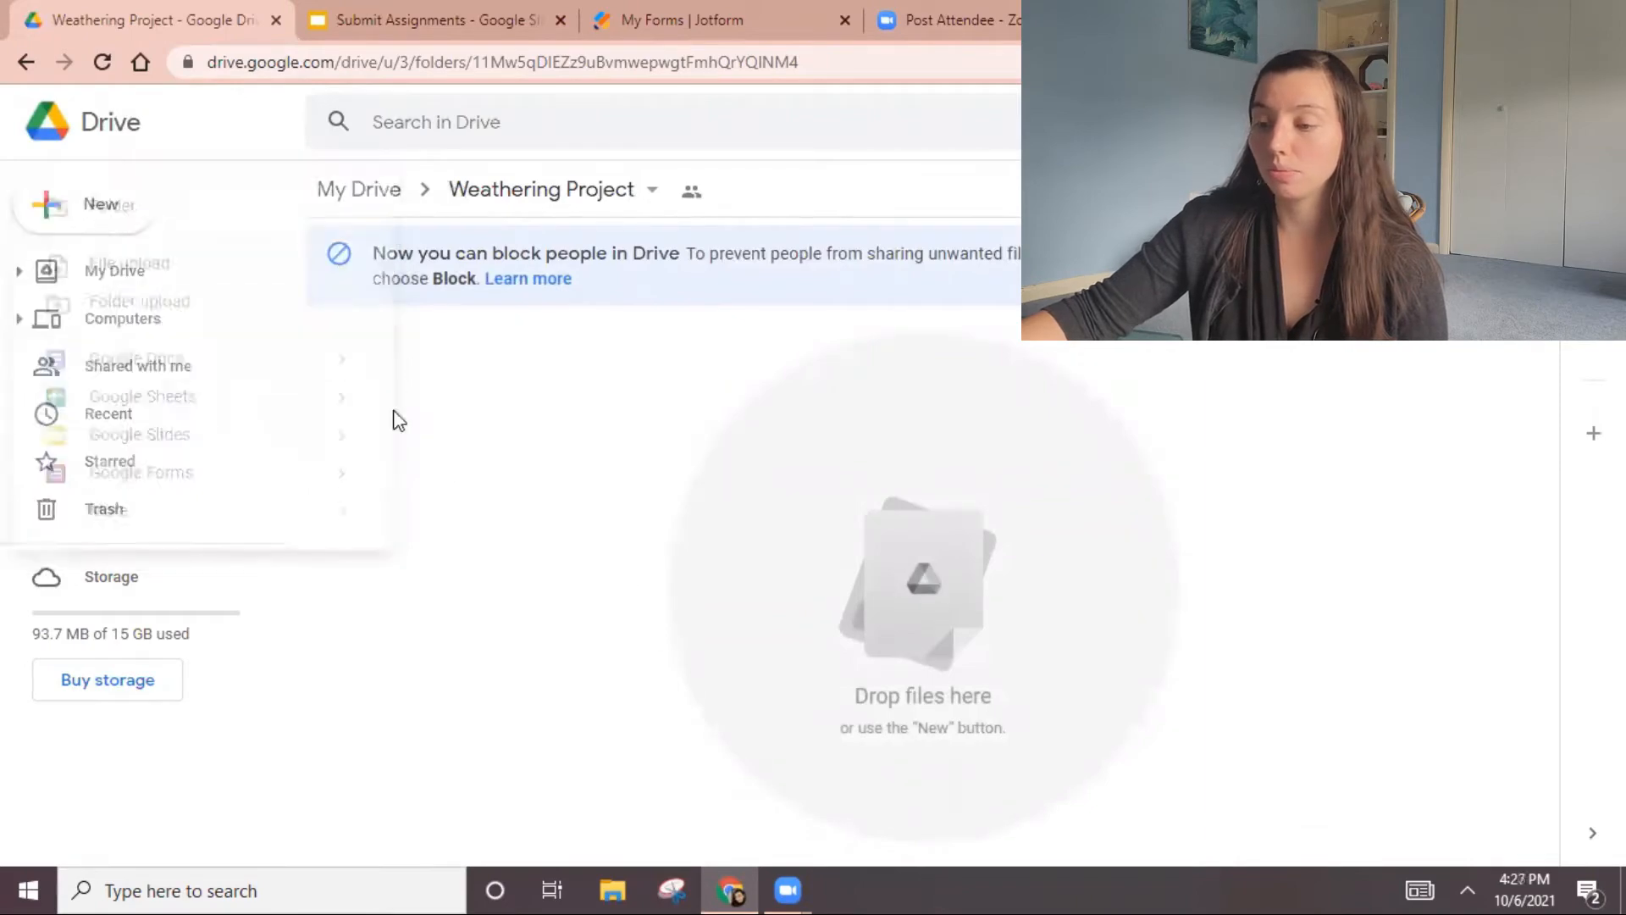
left_click(89, 229)
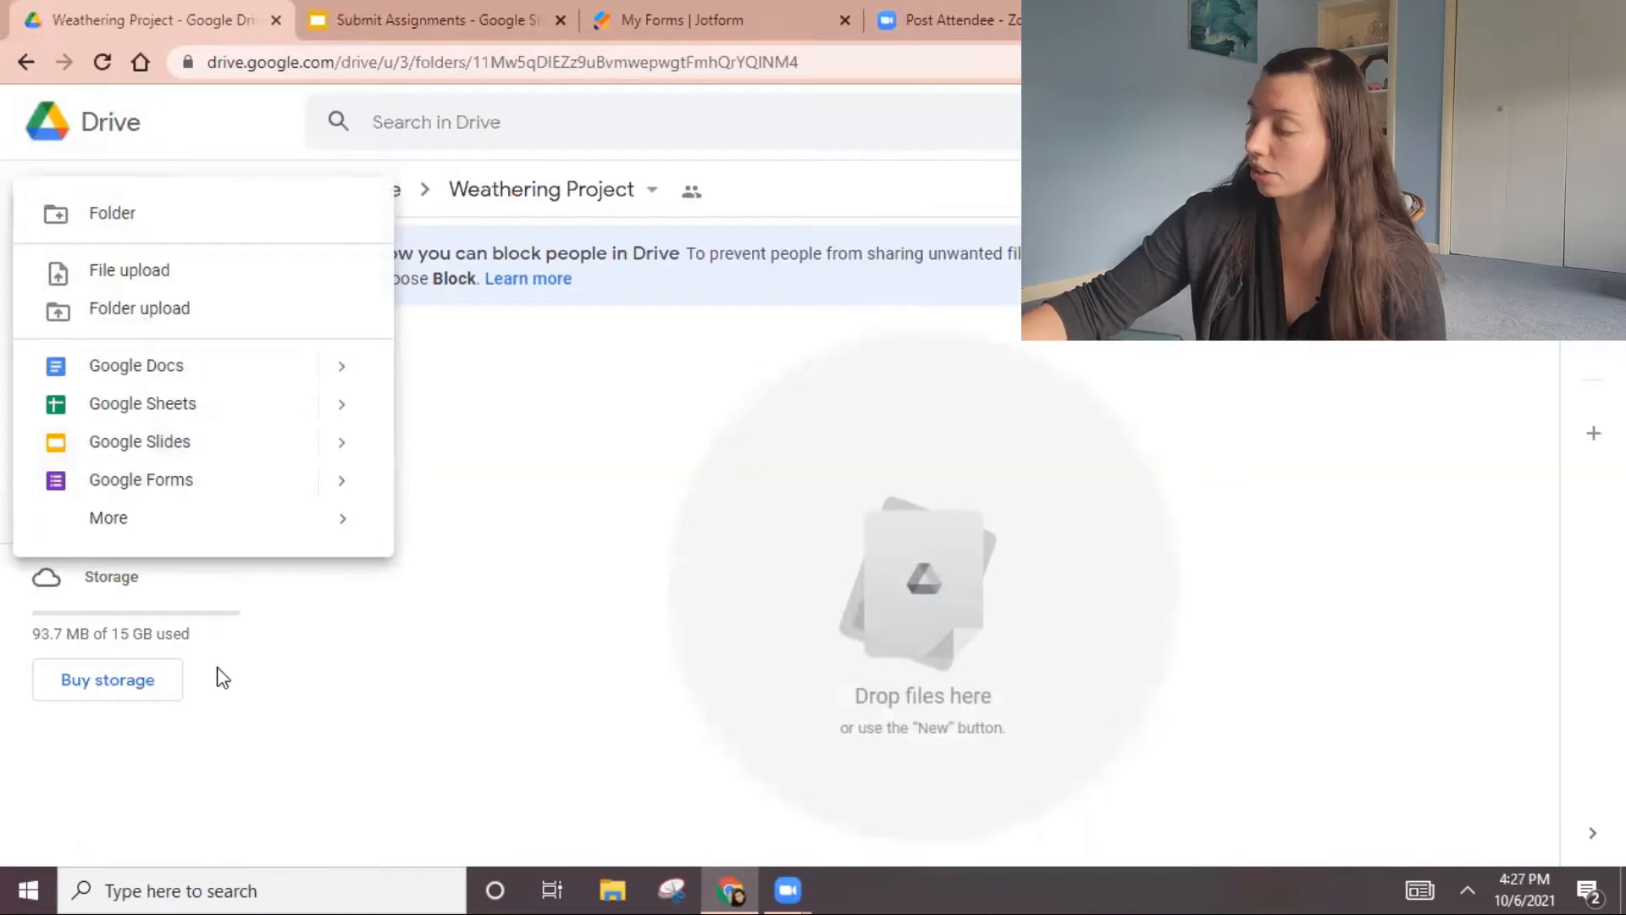
mouse_move(336, 496)
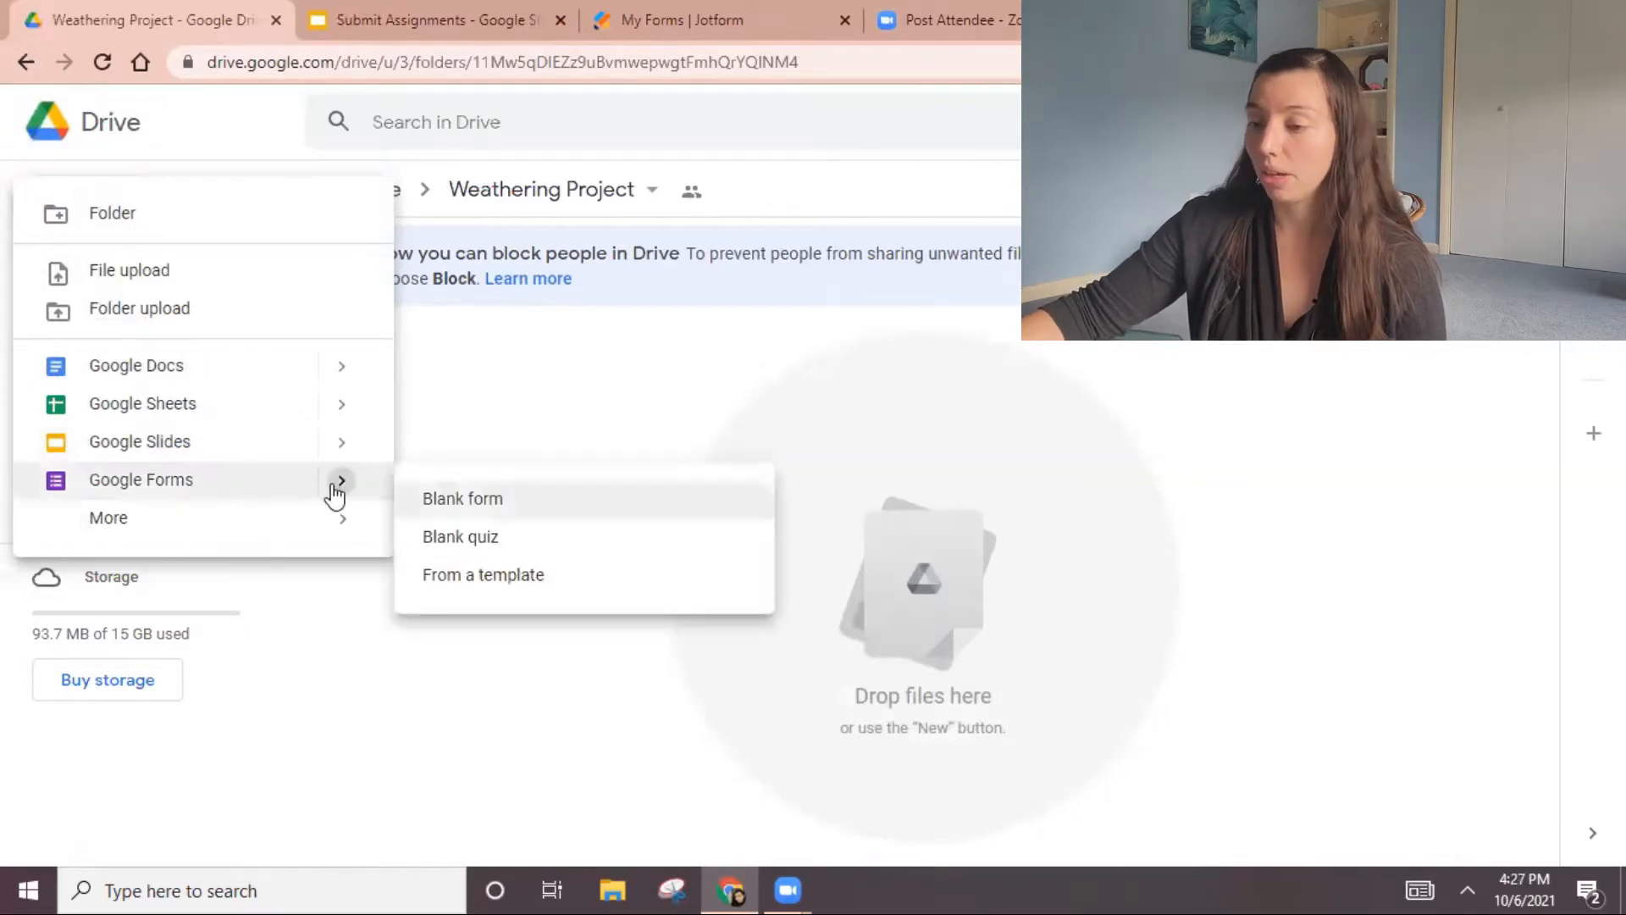
left_click(460, 501)
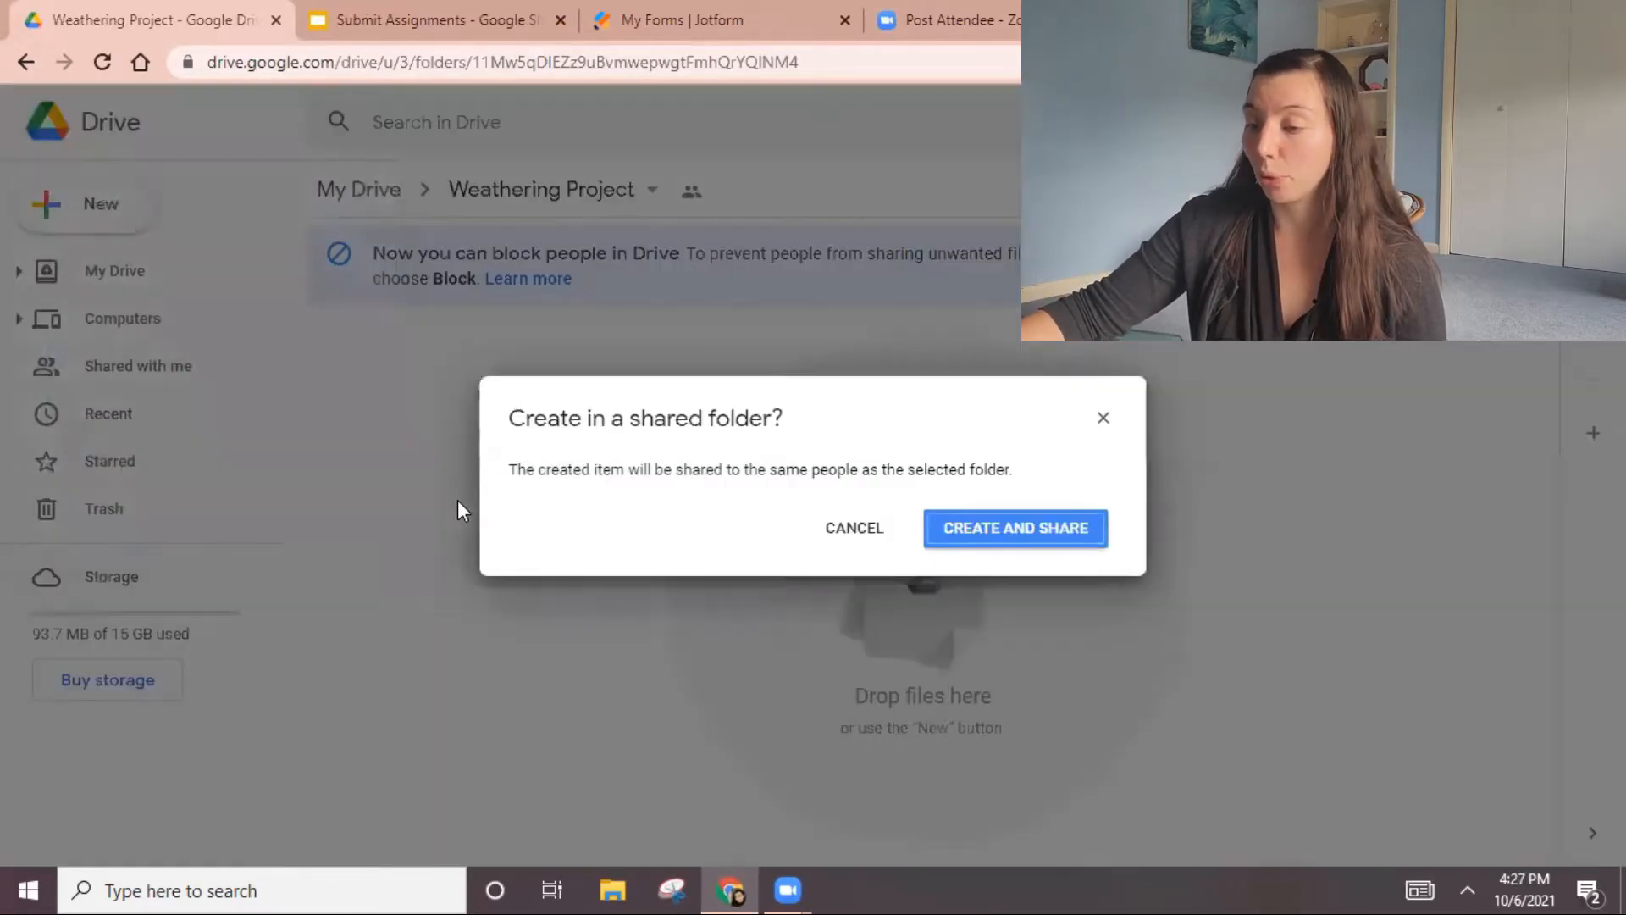
left_click(1006, 540)
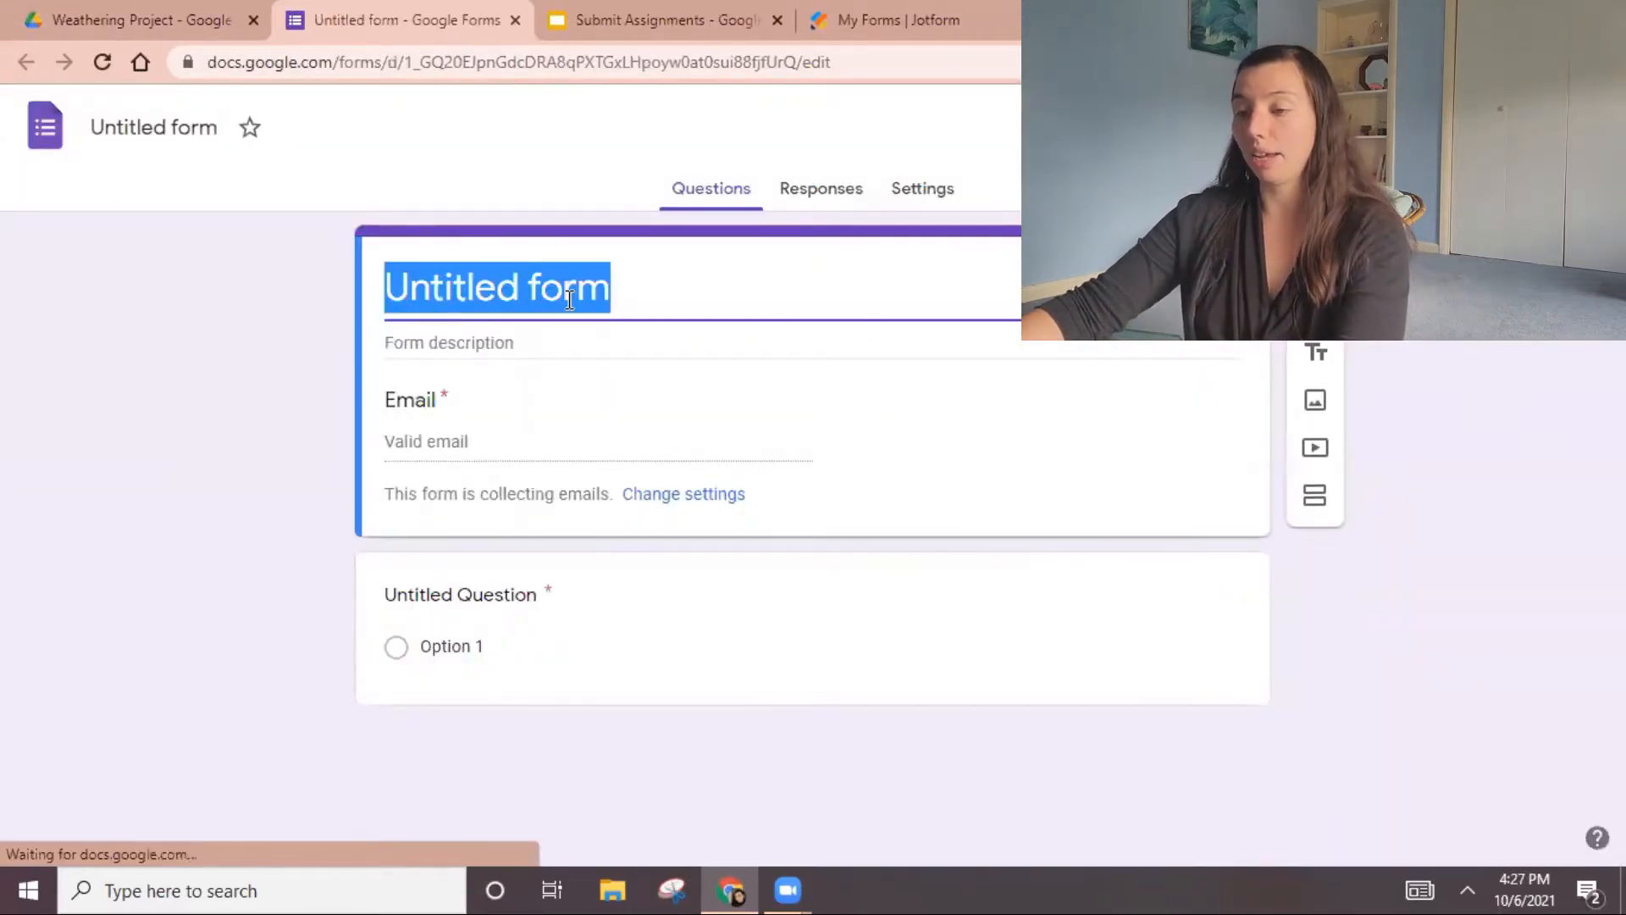
Title the form and its file "Weathering Project Upload" and add the description "Please upload your project here."
type("WE")
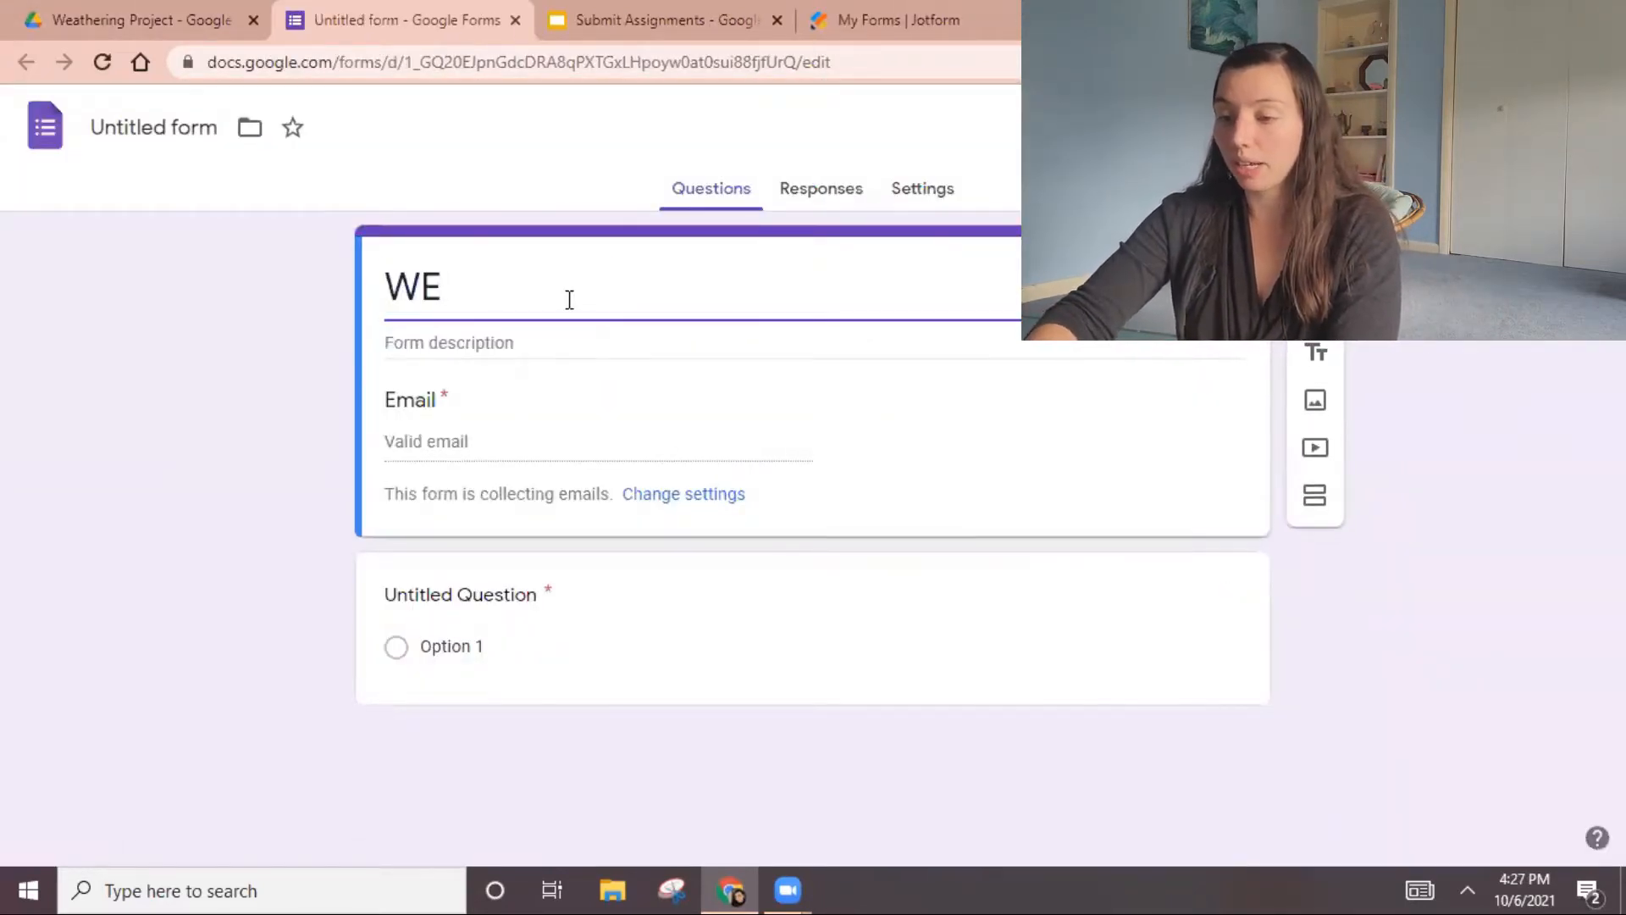
type("athering Project ")
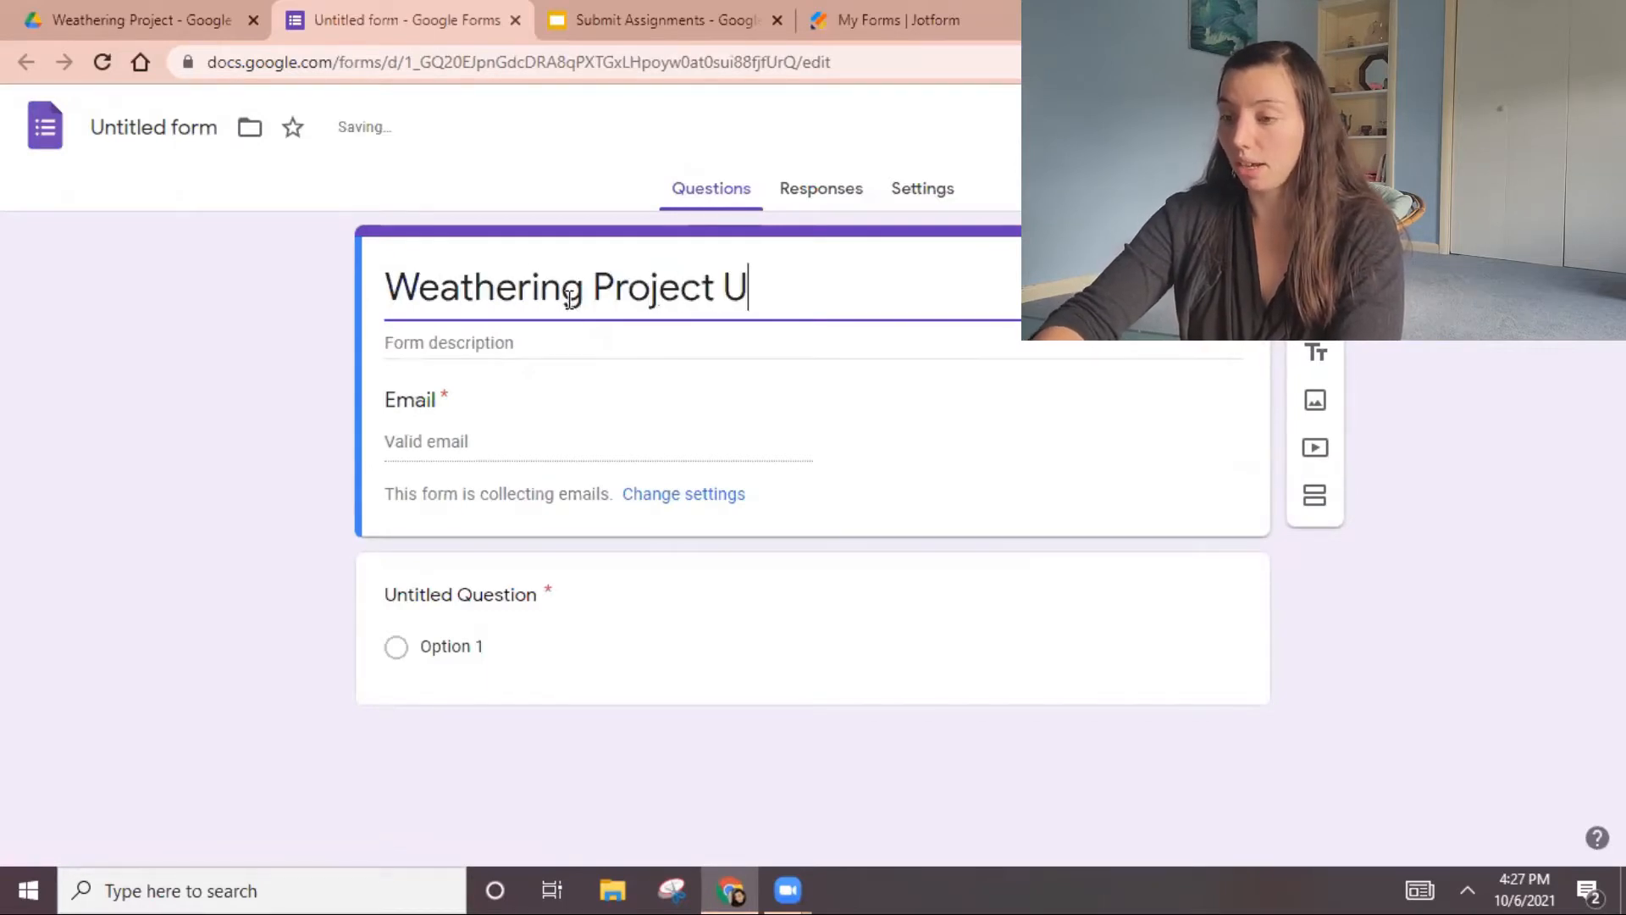
type("Upload")
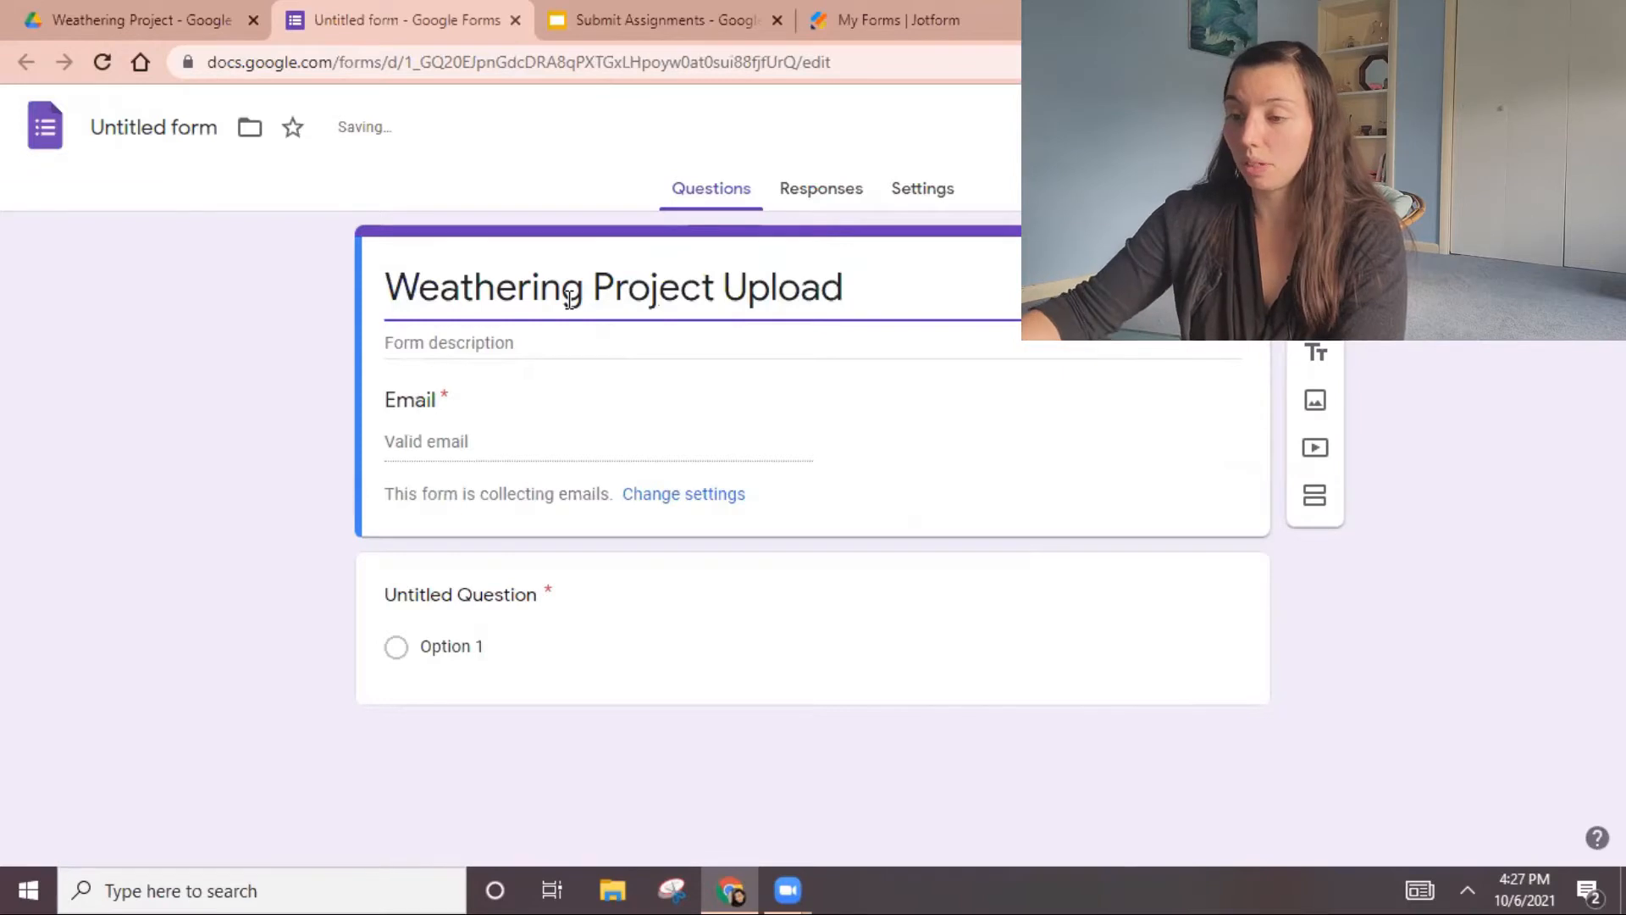
left_click(415, 342)
type("Please upload your")
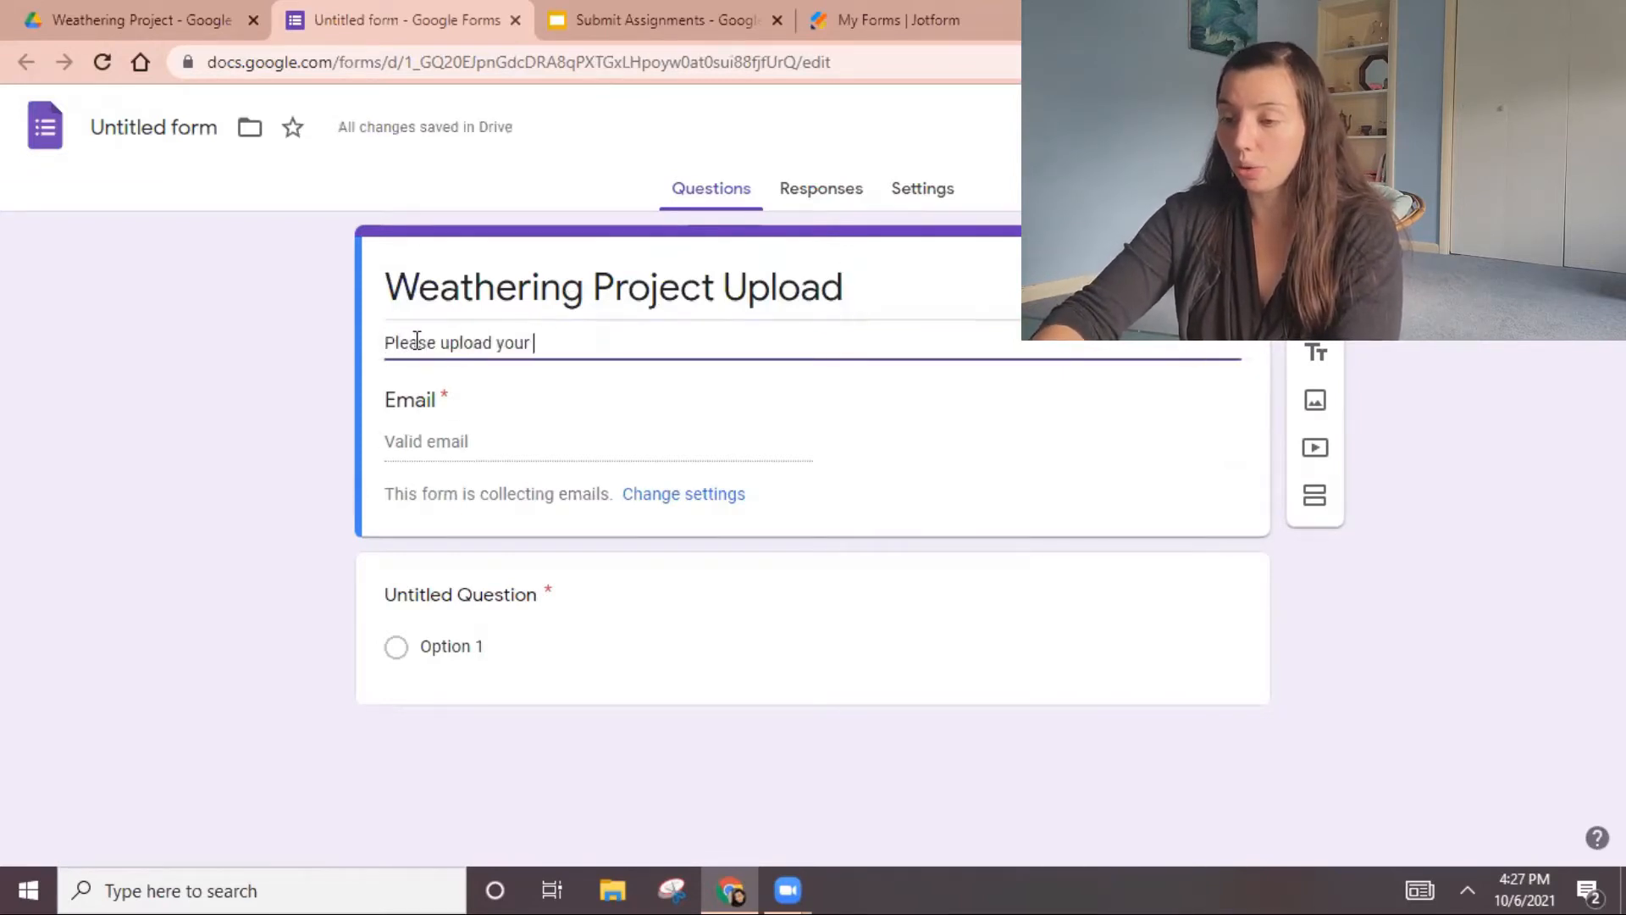
type(" project here.")
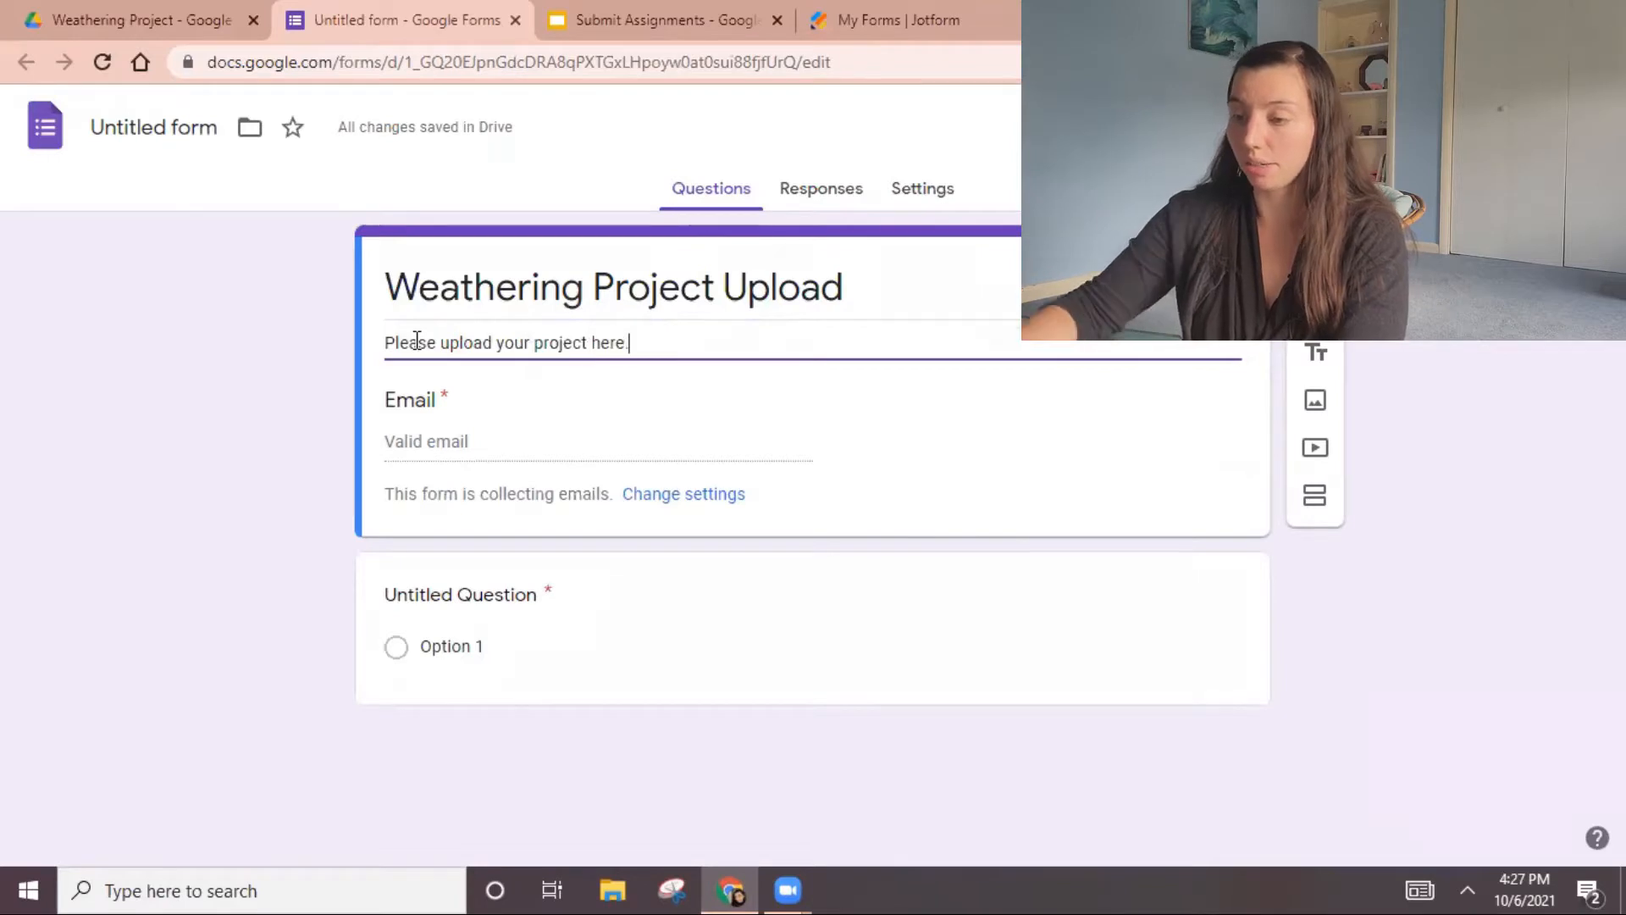
left_click(138, 130)
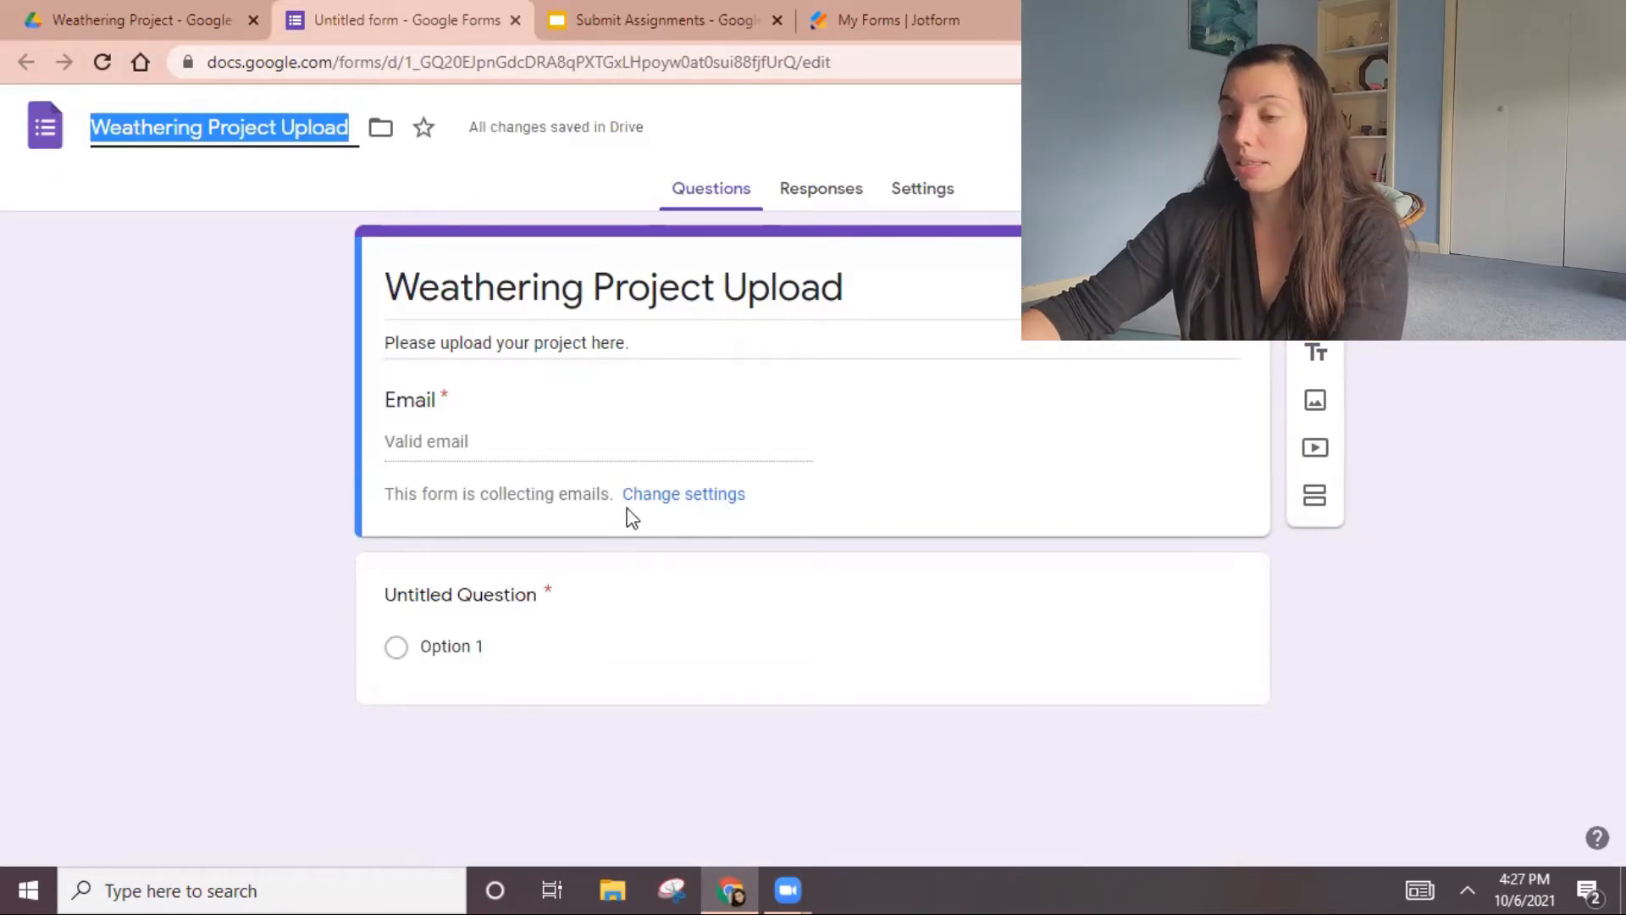
Turn off email address collection in the form's response settings and return to the questions
left_click(708, 498)
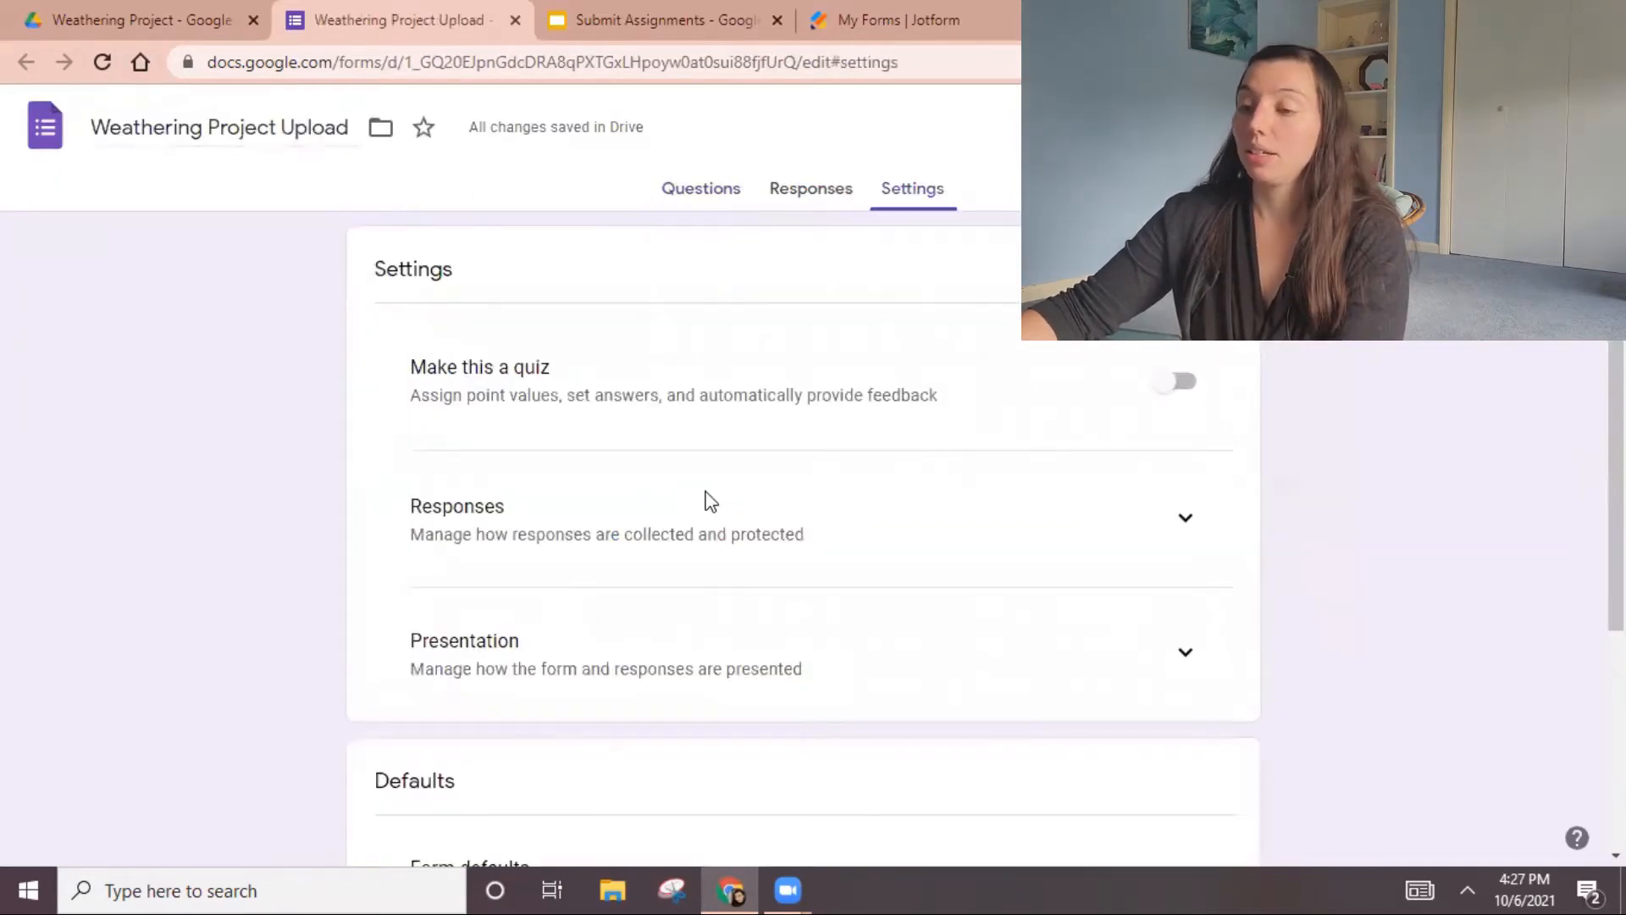
left_click(1219, 531)
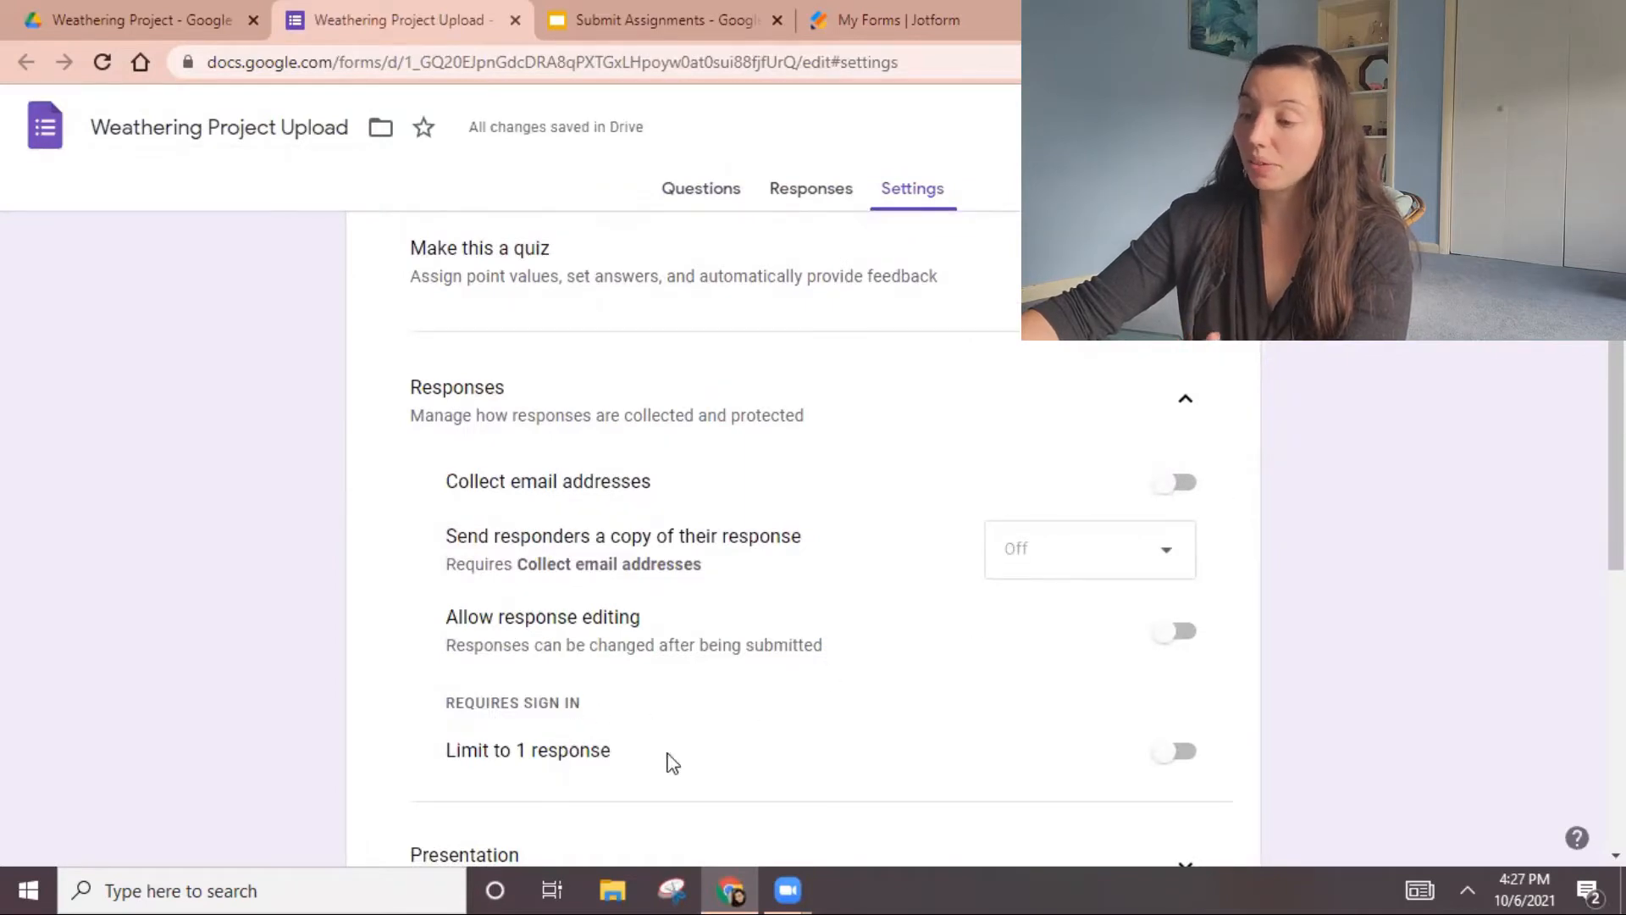
scroll(791, 747, "down", 3)
scroll(951, 697, "up", 4)
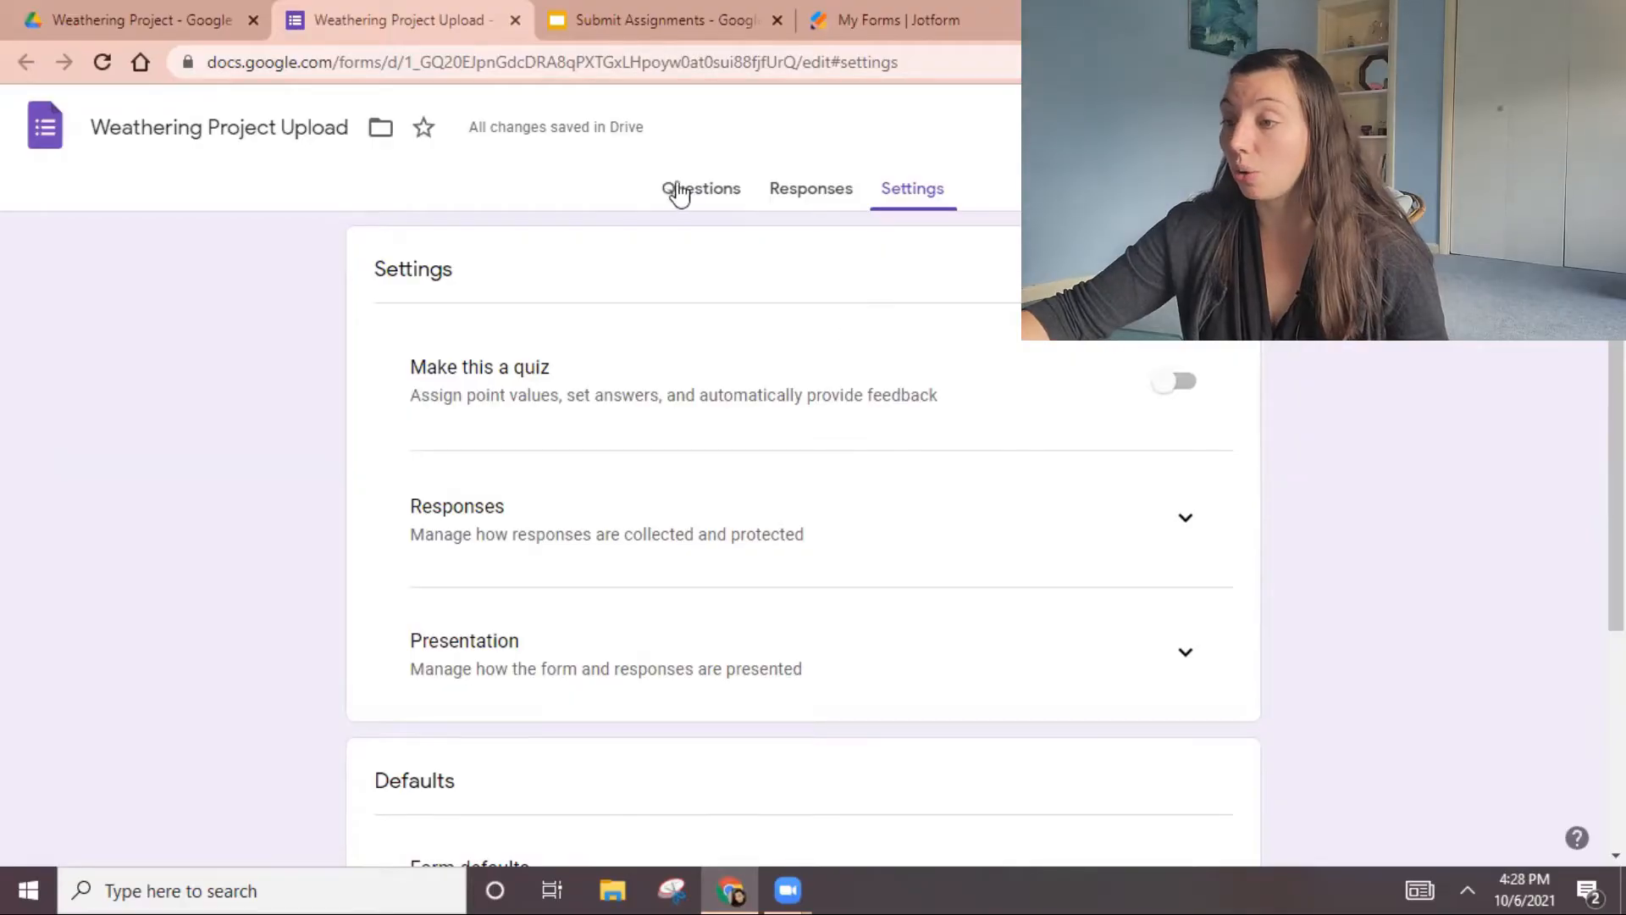
left_click(678, 188)
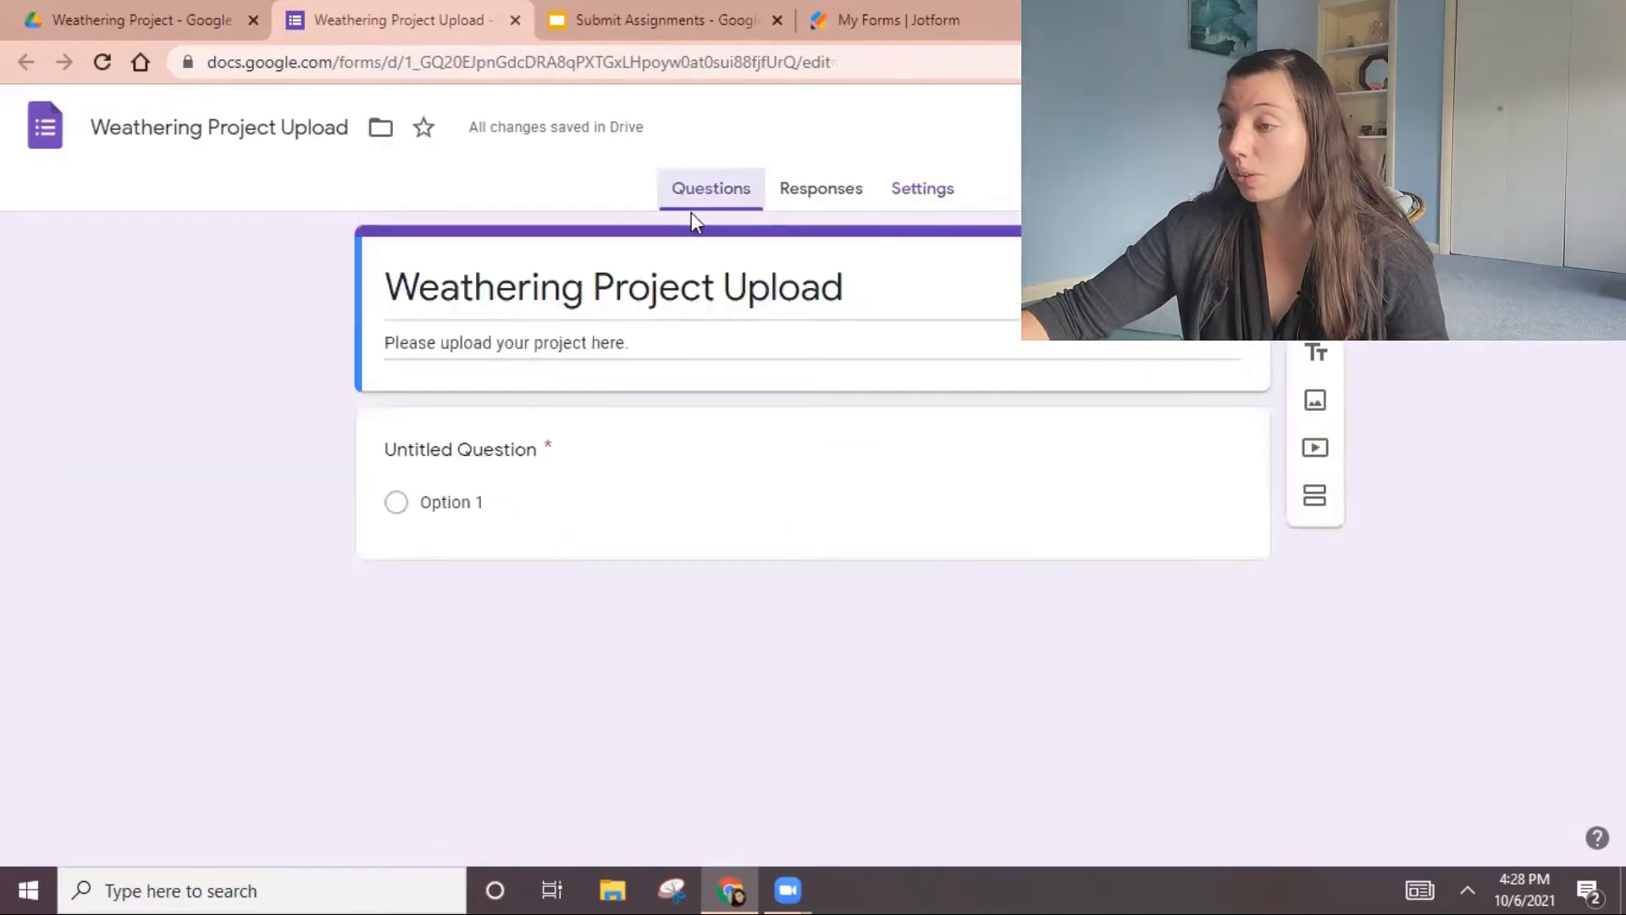
Change the untitled question to a File upload question, allowing uploads to Drive, and title it "Please upload your file here."
left_click(796, 432)
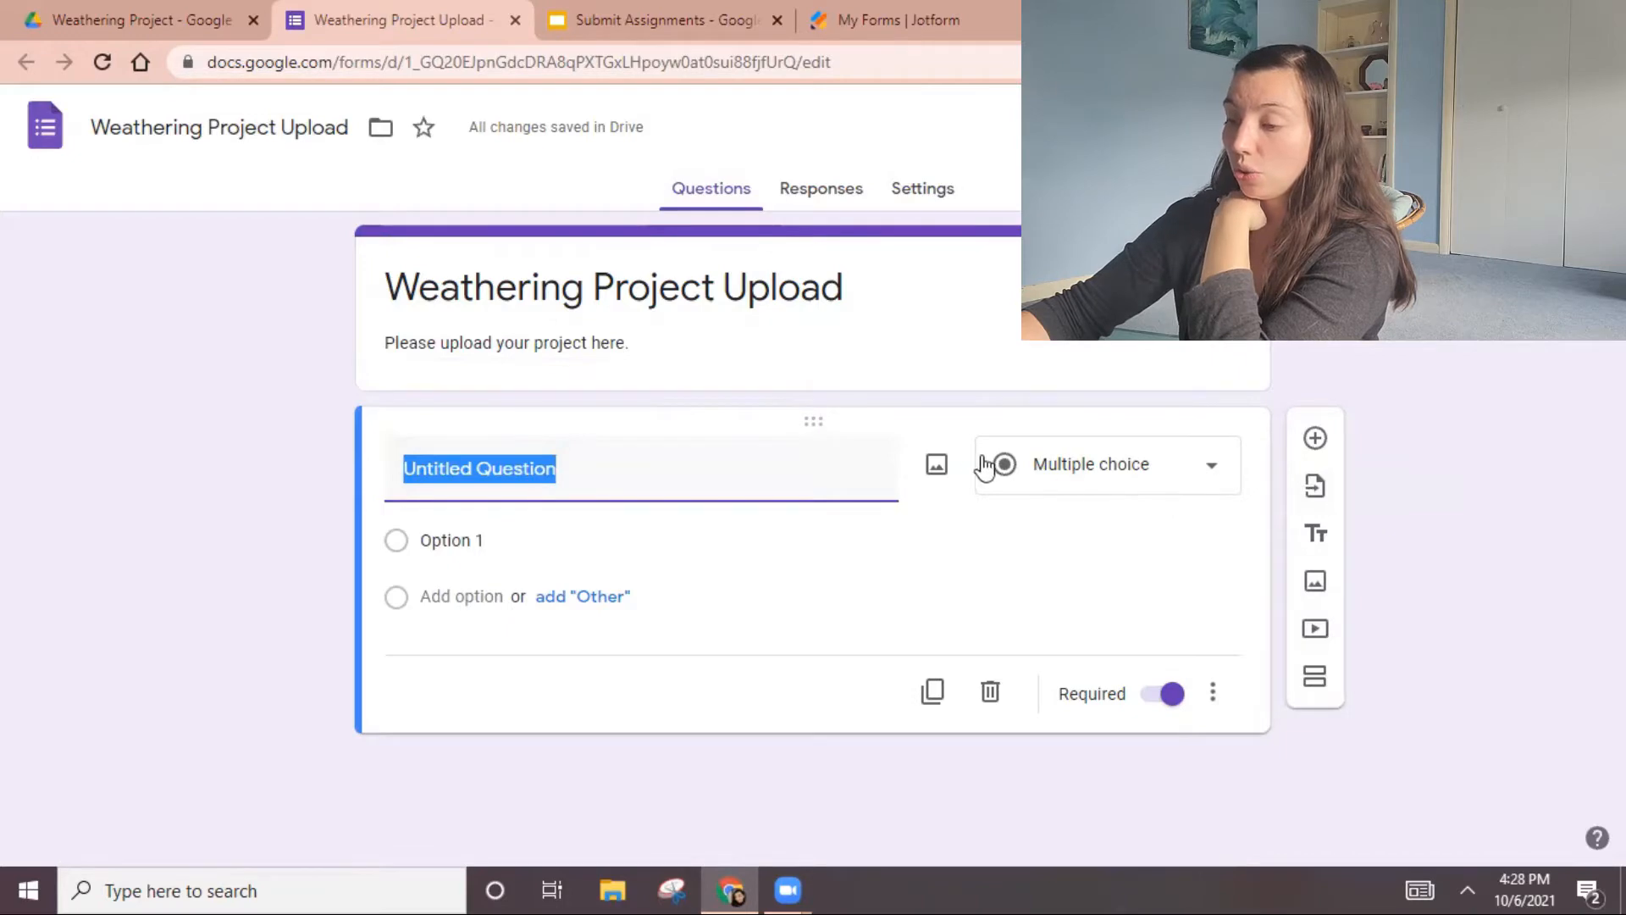
left_click(1110, 487)
left_click(1109, 483)
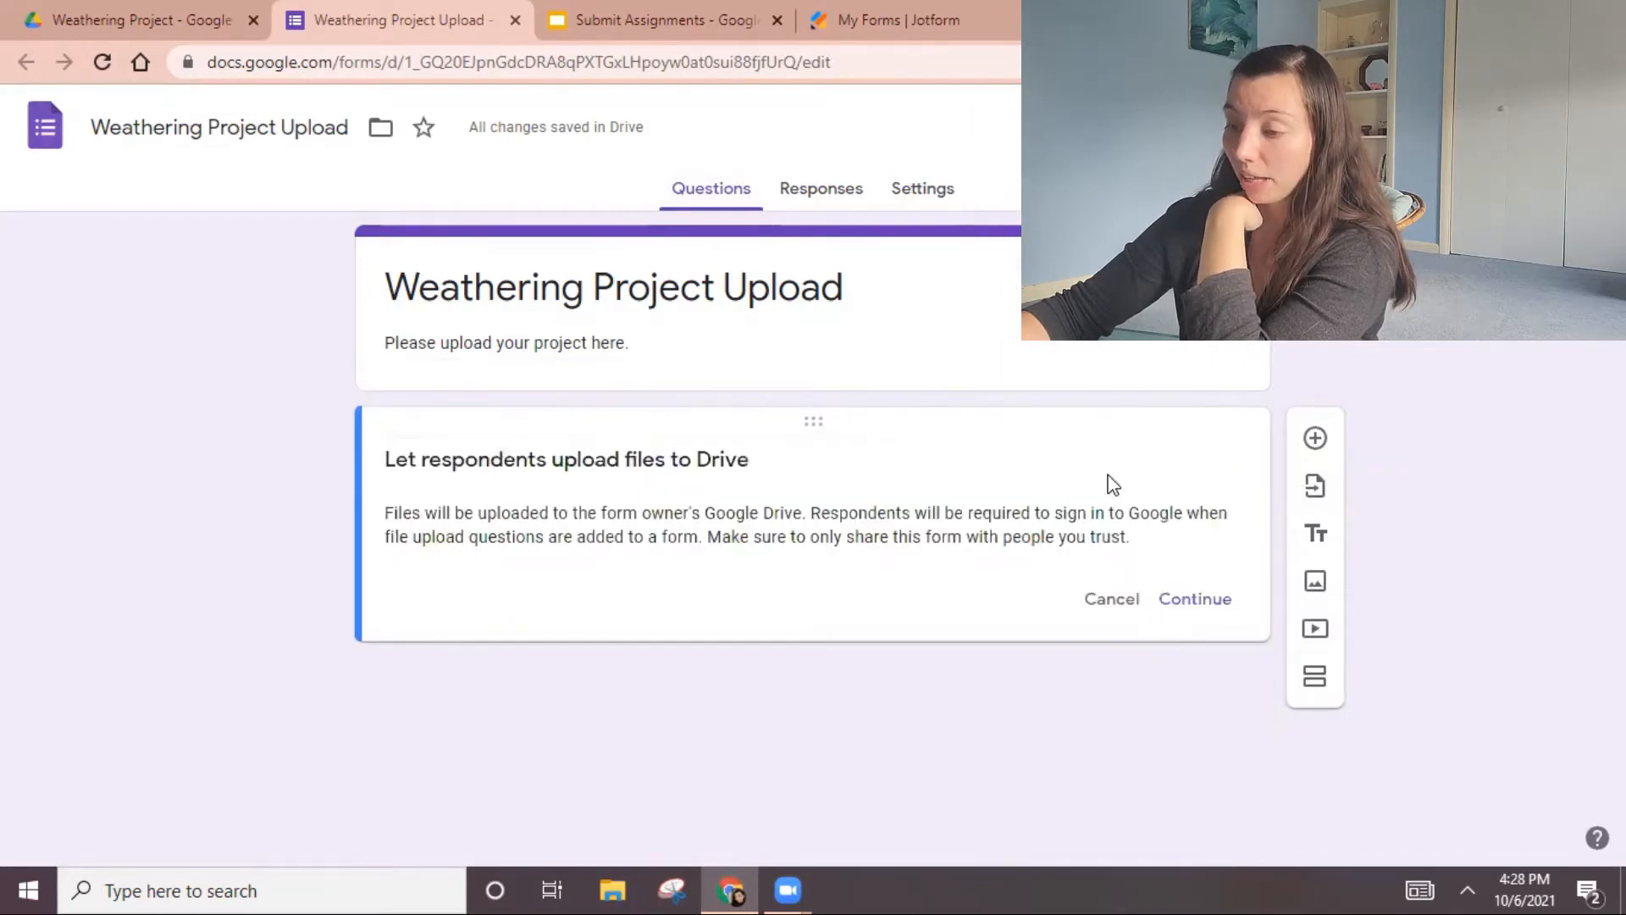
left_click(1190, 600)
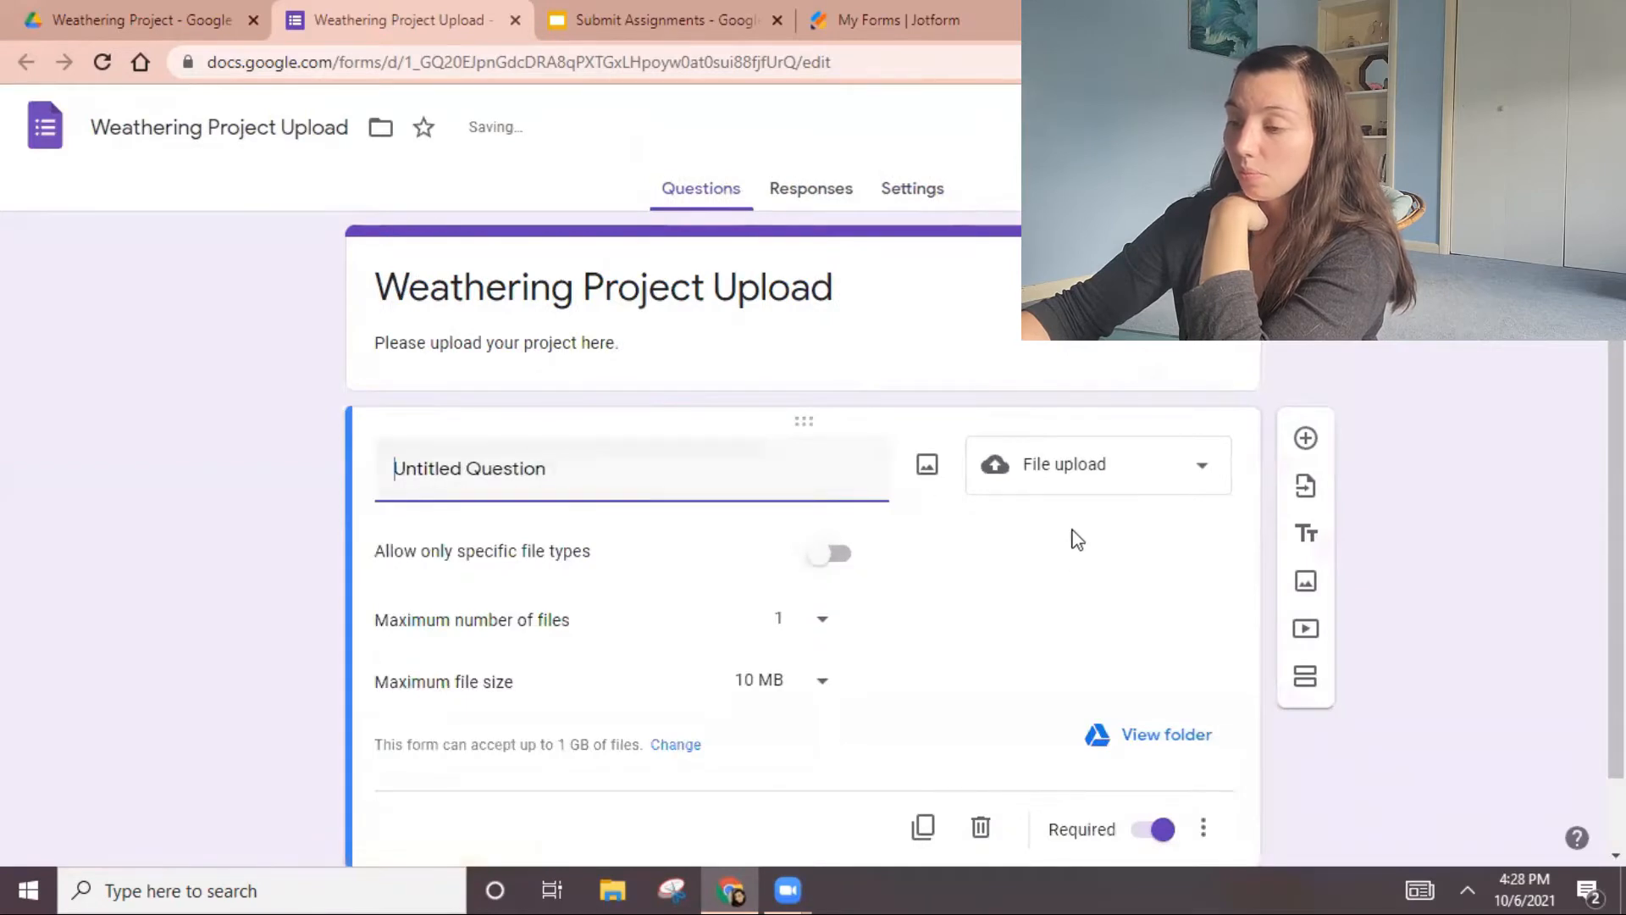
type("Please upload your file here.")
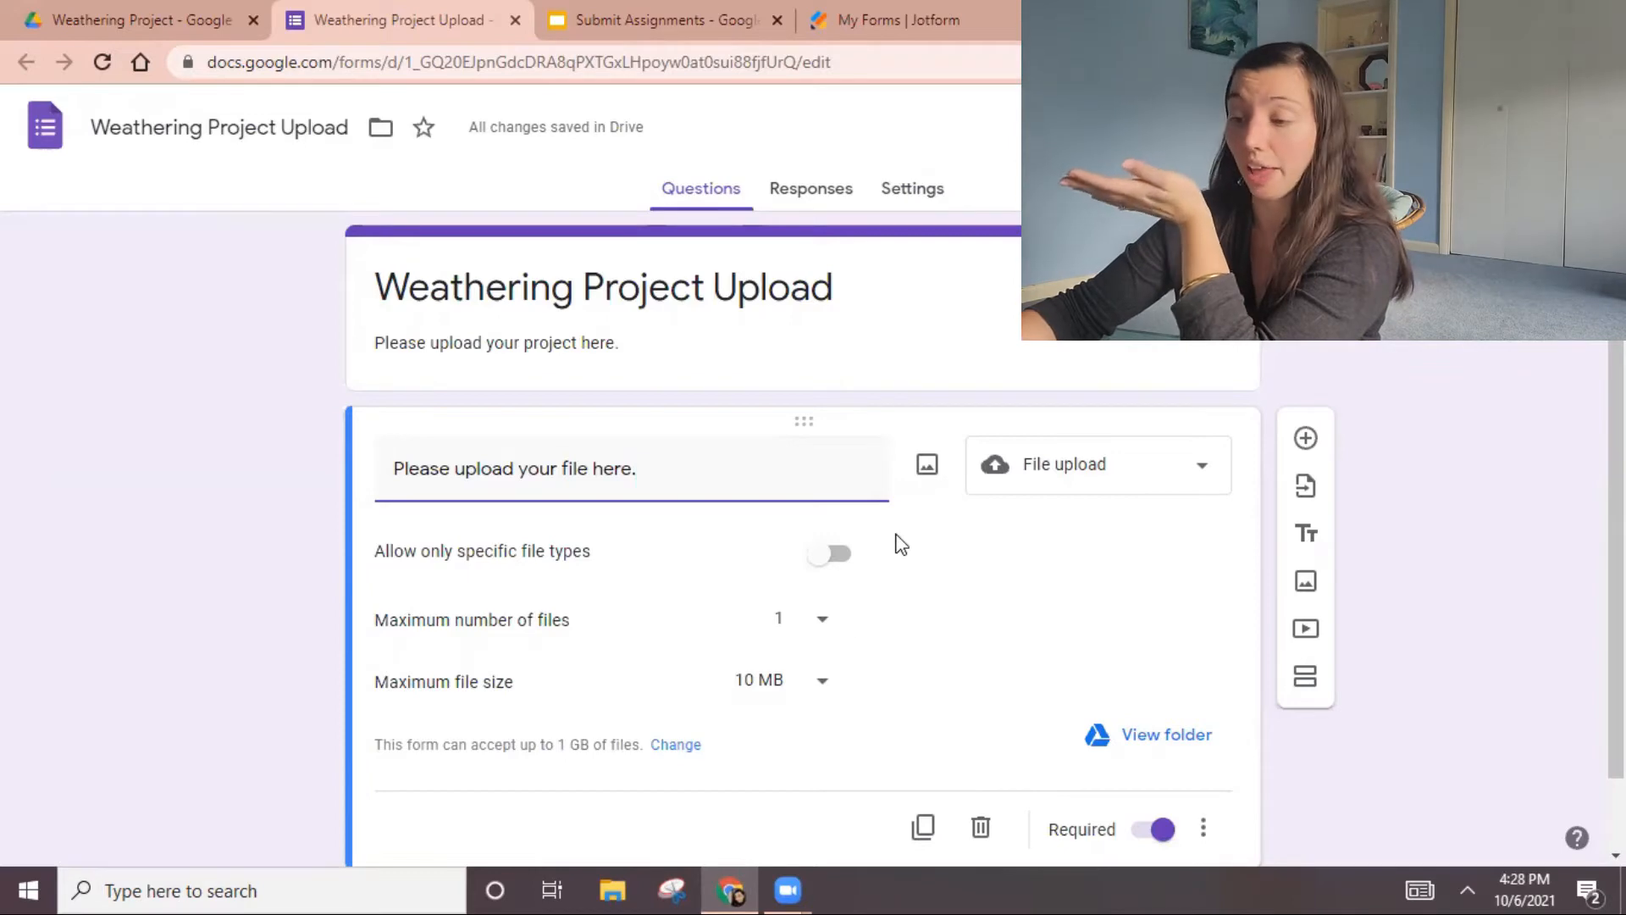
Open the form's upload folder in Drive and go down to the subfolder for the file upload question
left_click(1165, 735)
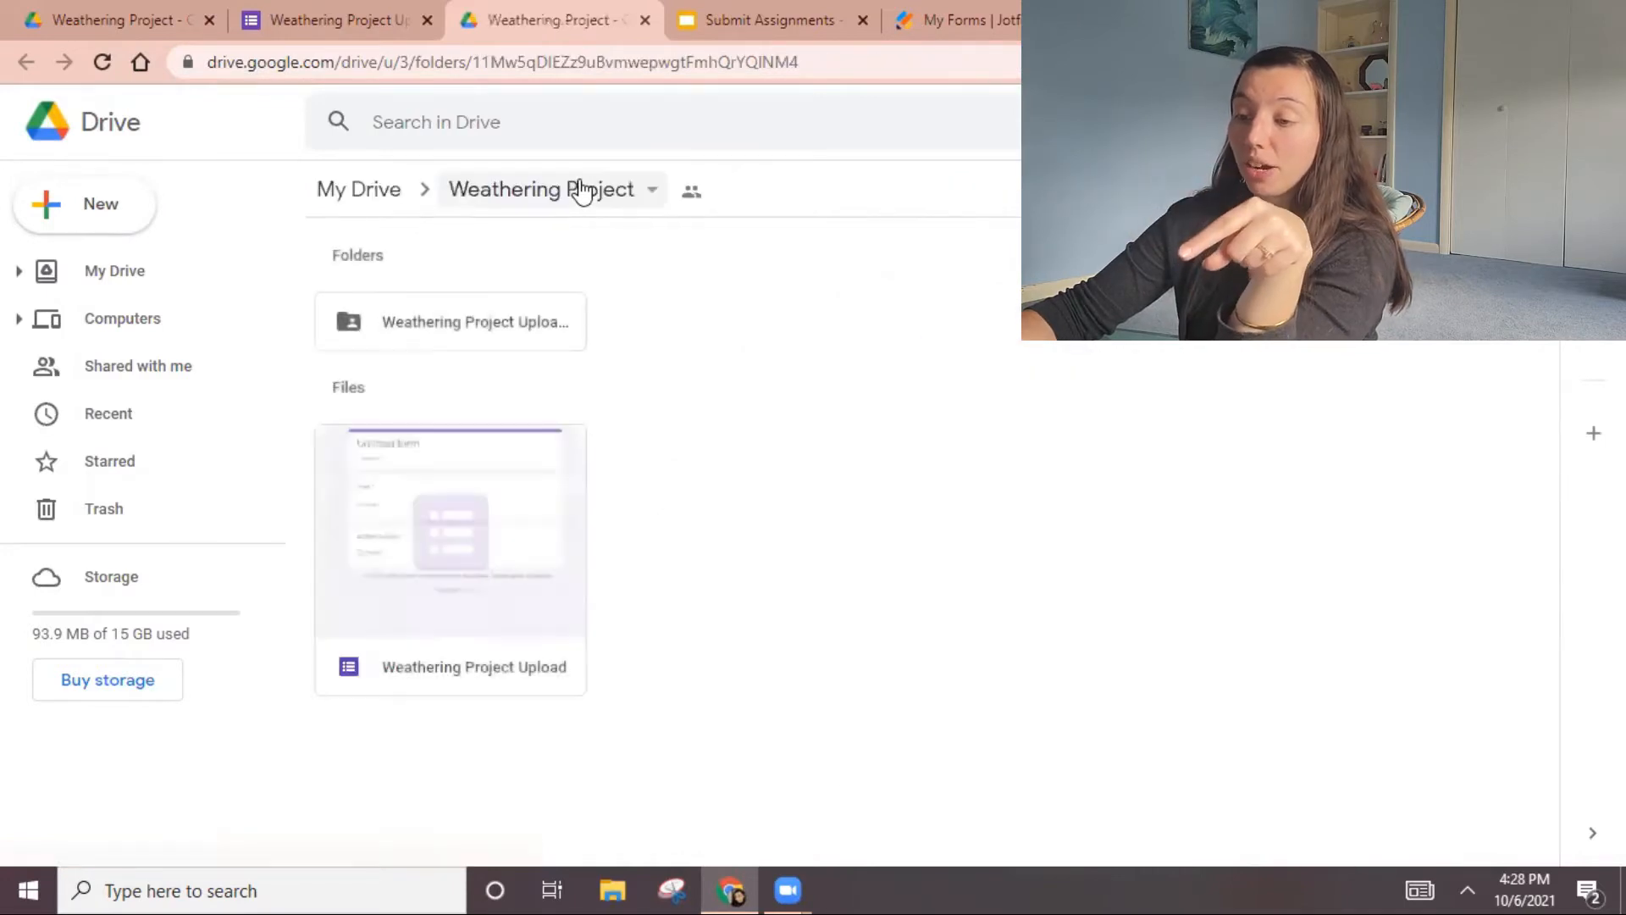
double_click(508, 328)
double_click(508, 328)
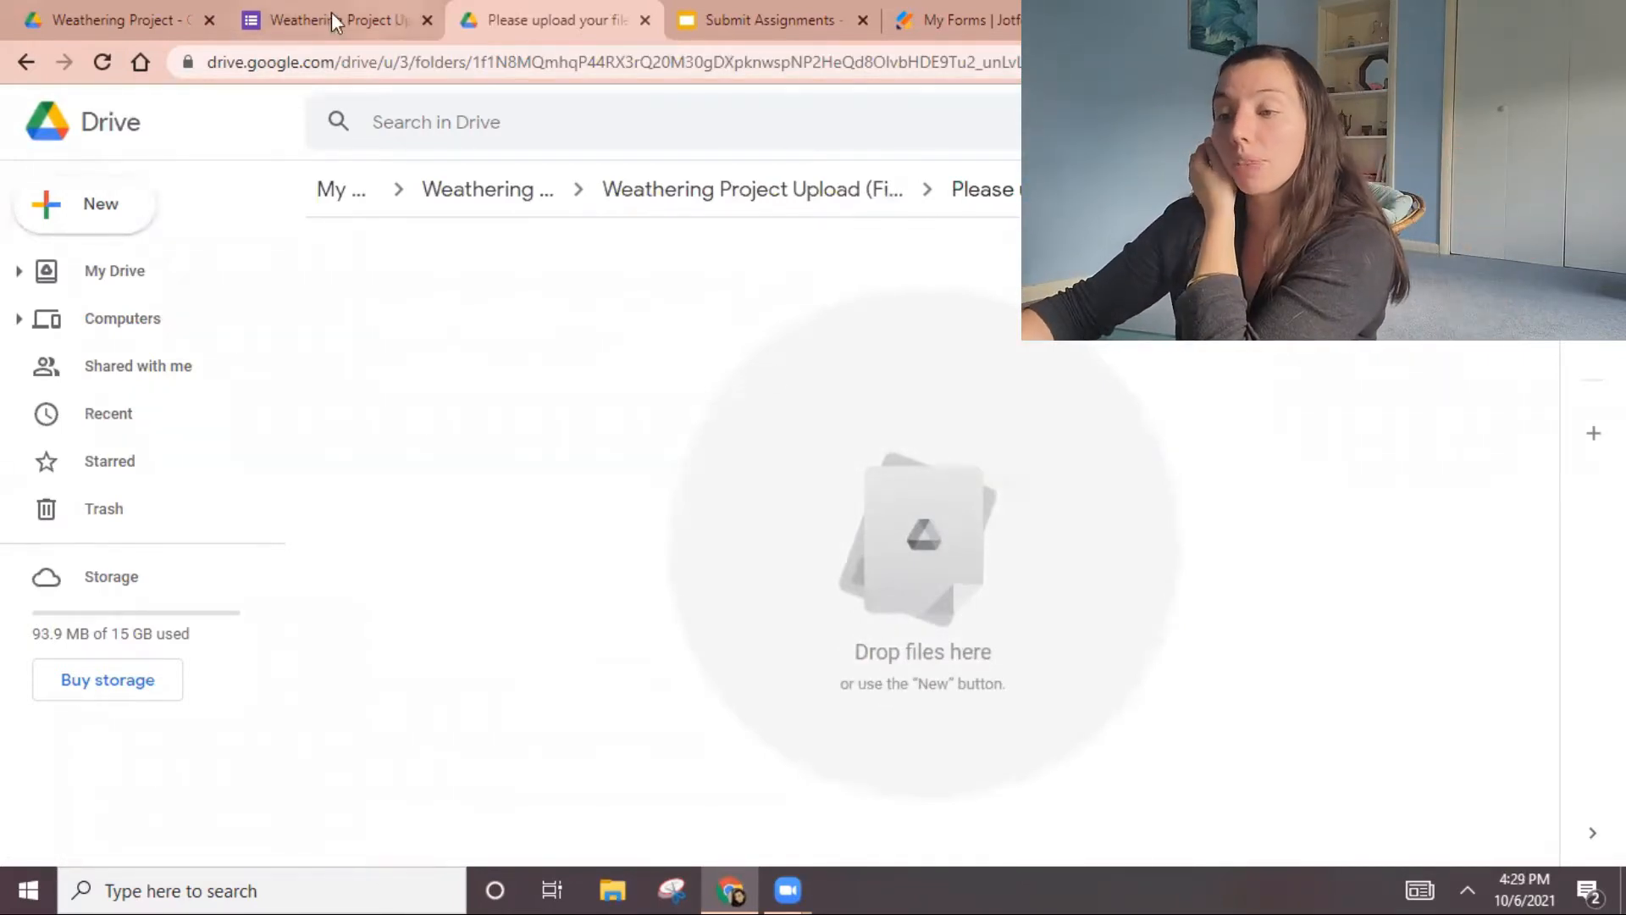
Back in the form editor, add a required Short answer question titled "Name" above the file upload question
left_click(290, 26)
scroll(987, 598, "down", 2)
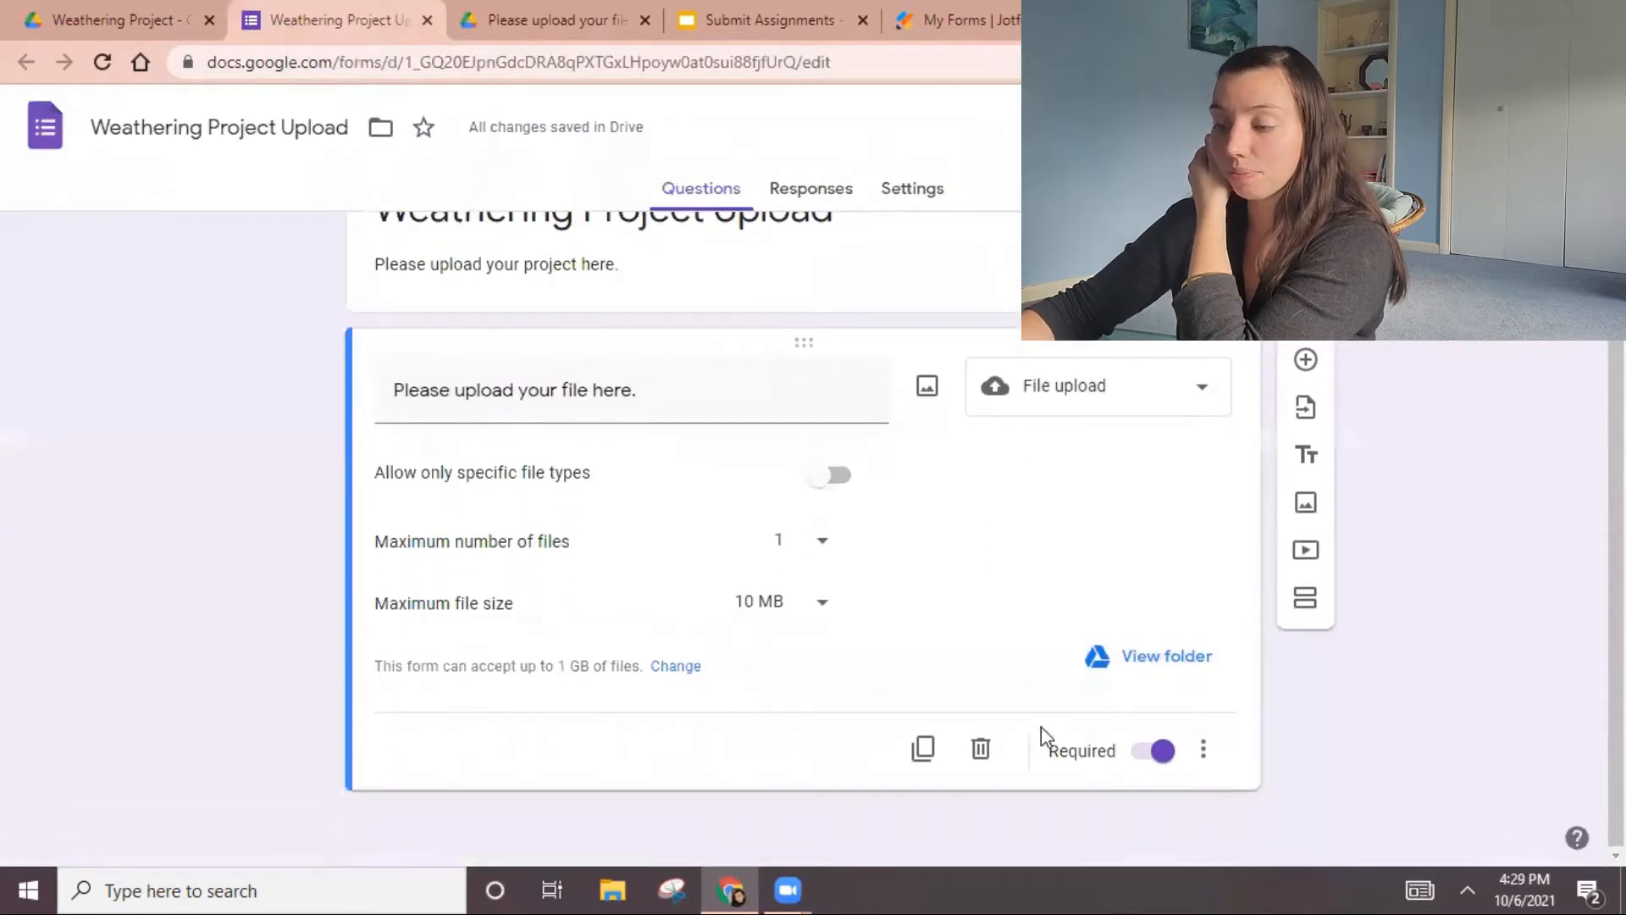
scroll(988, 671, "up", 2)
left_click(911, 326)
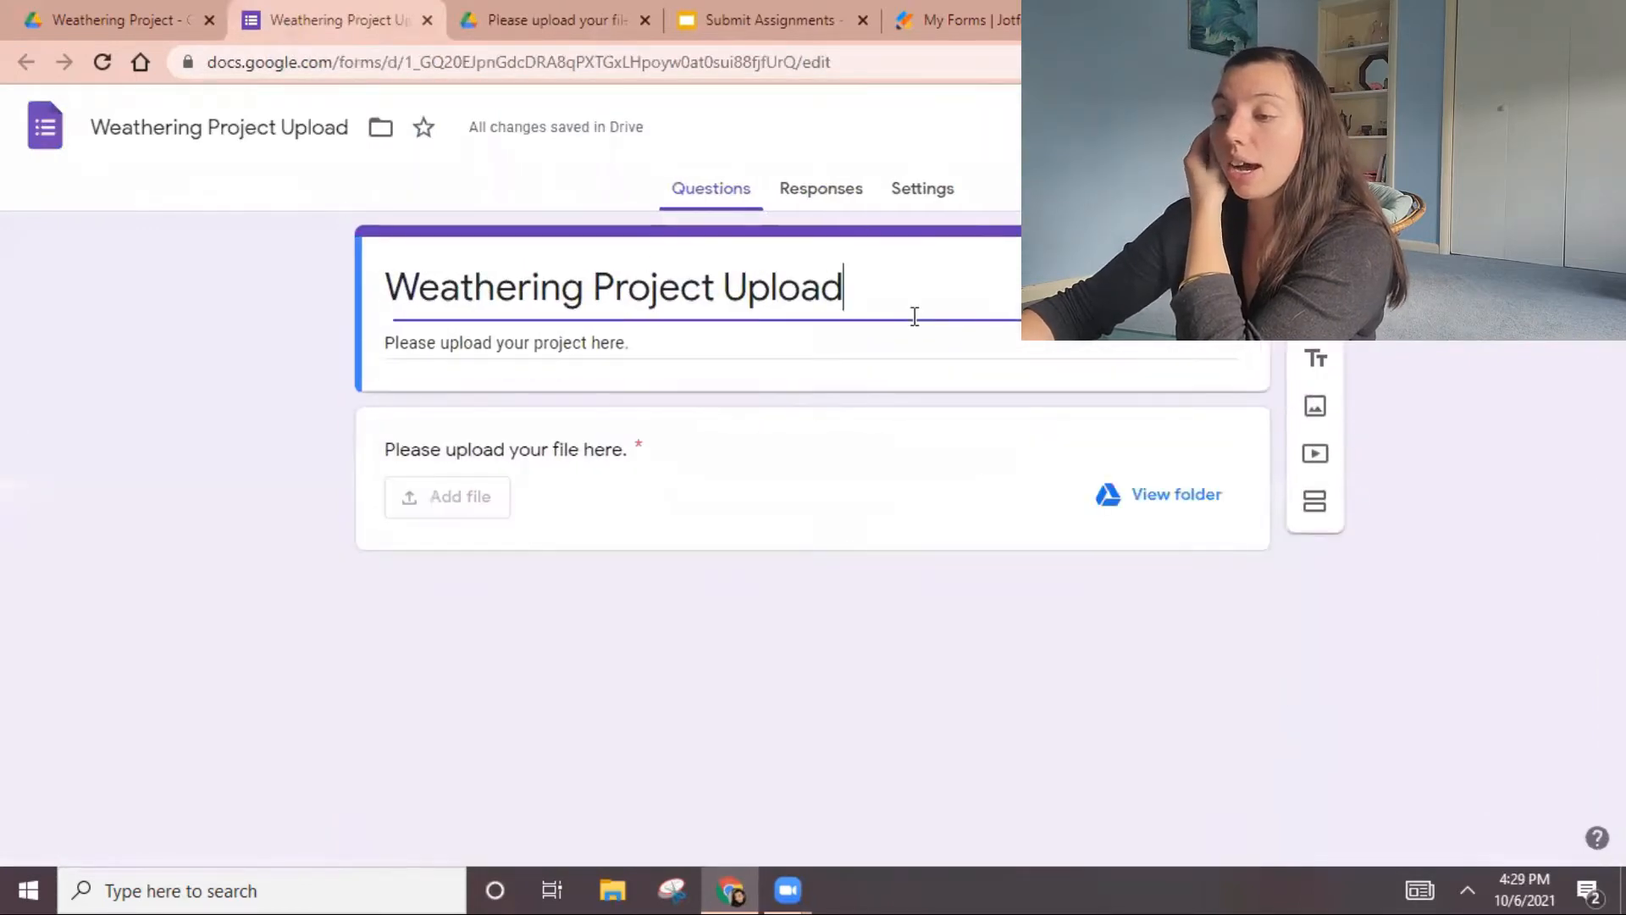
left_click(1316, 304)
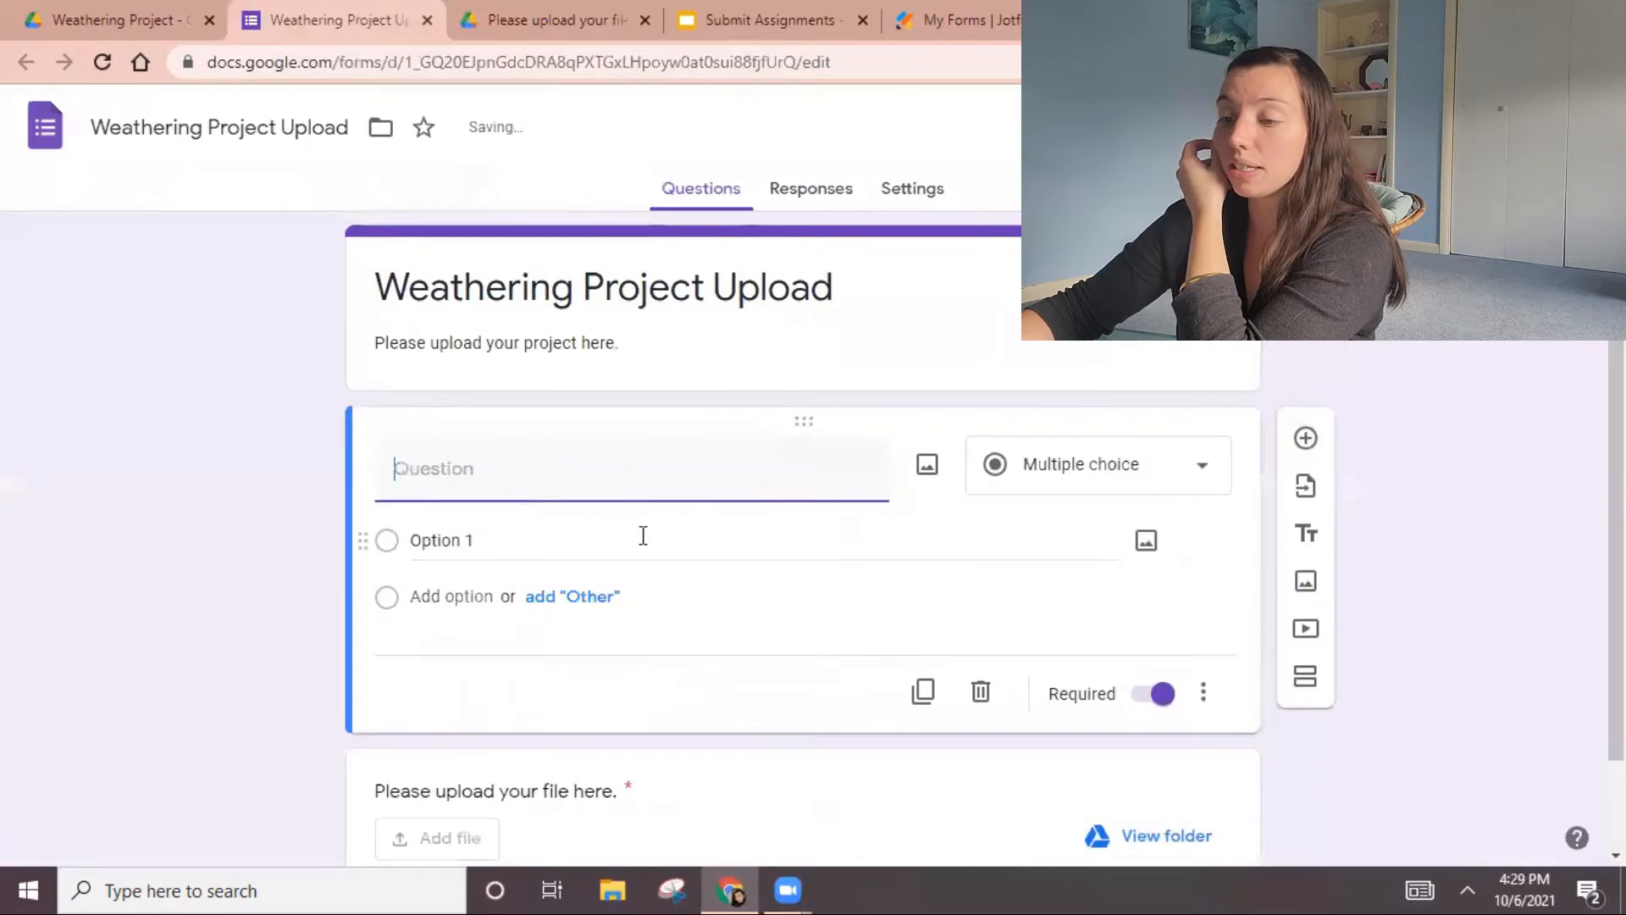
left_click(1093, 479)
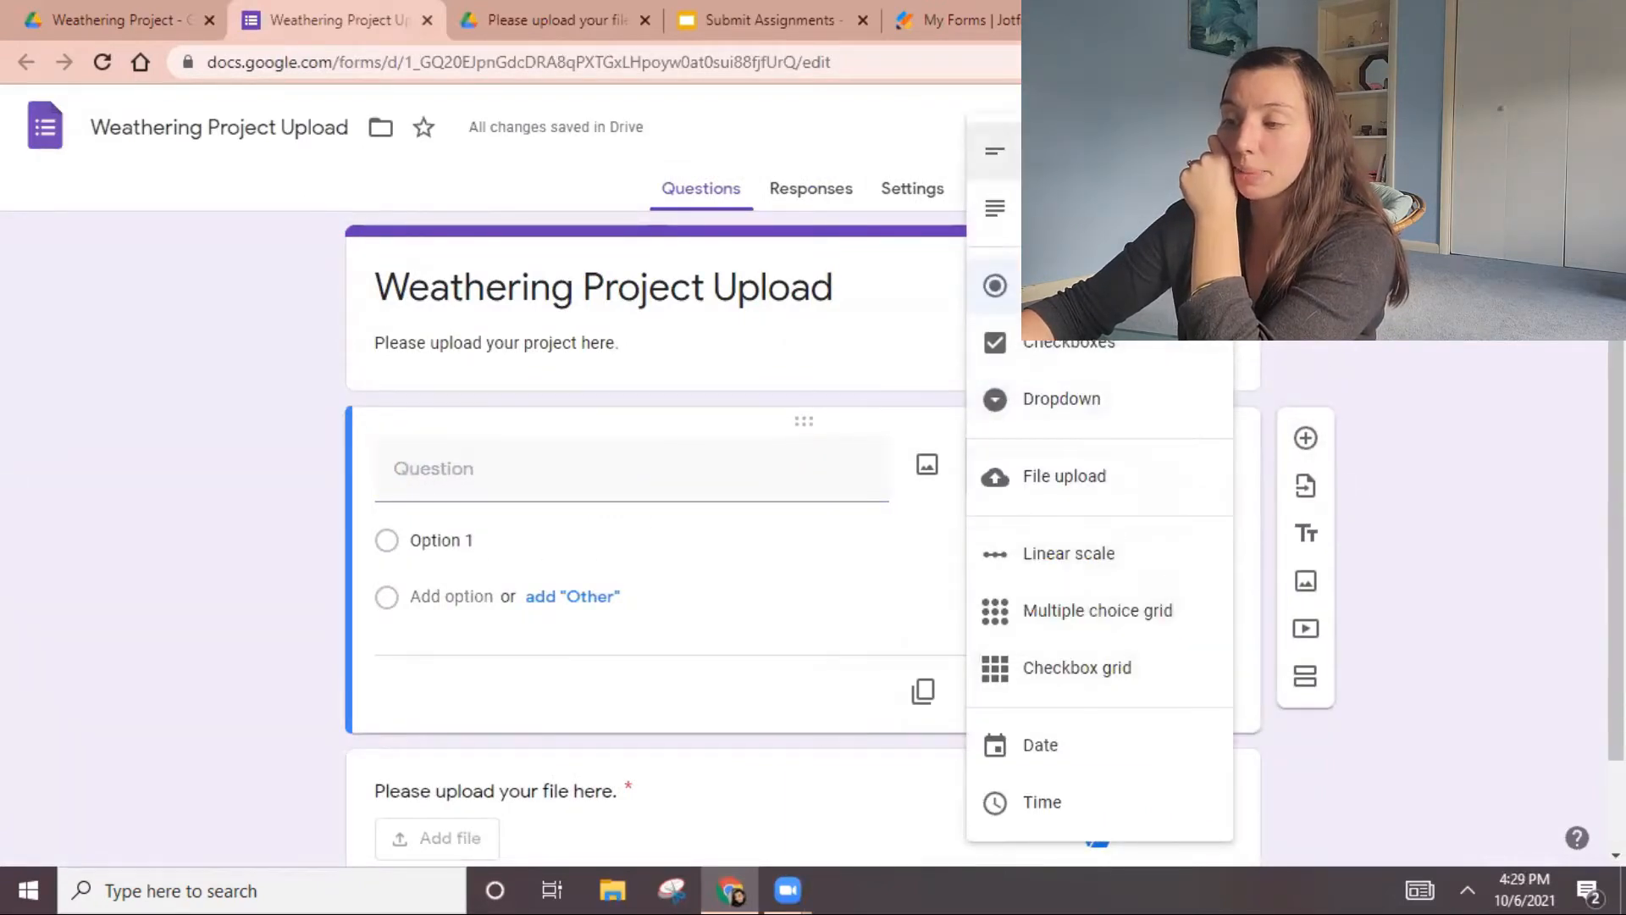
left_click(1076, 151)
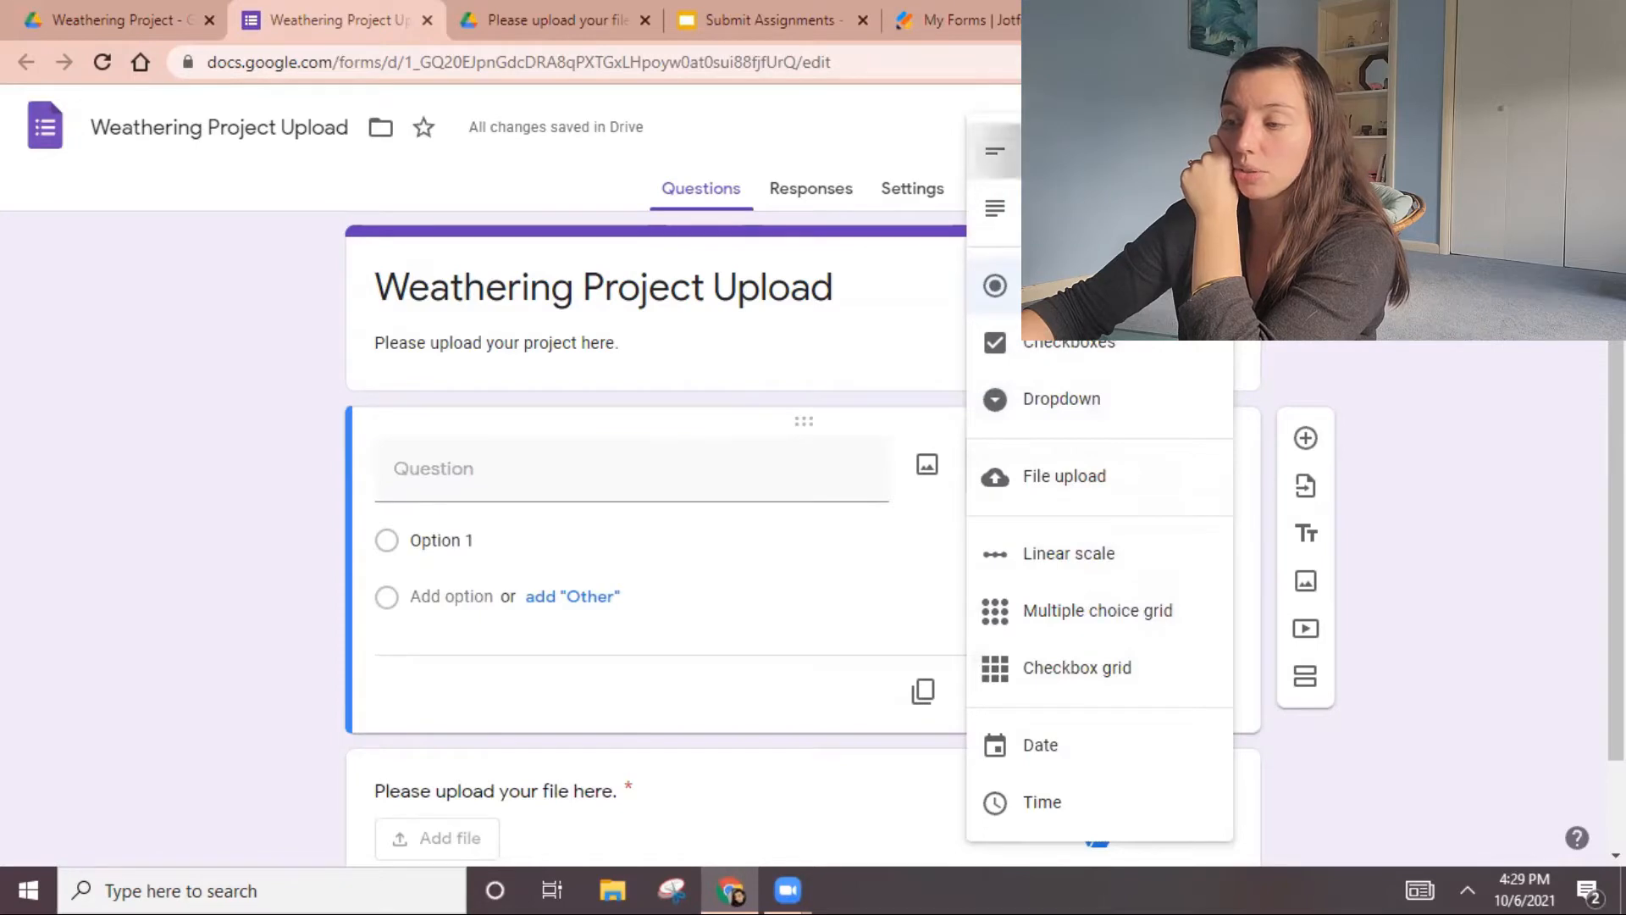
left_click(715, 473)
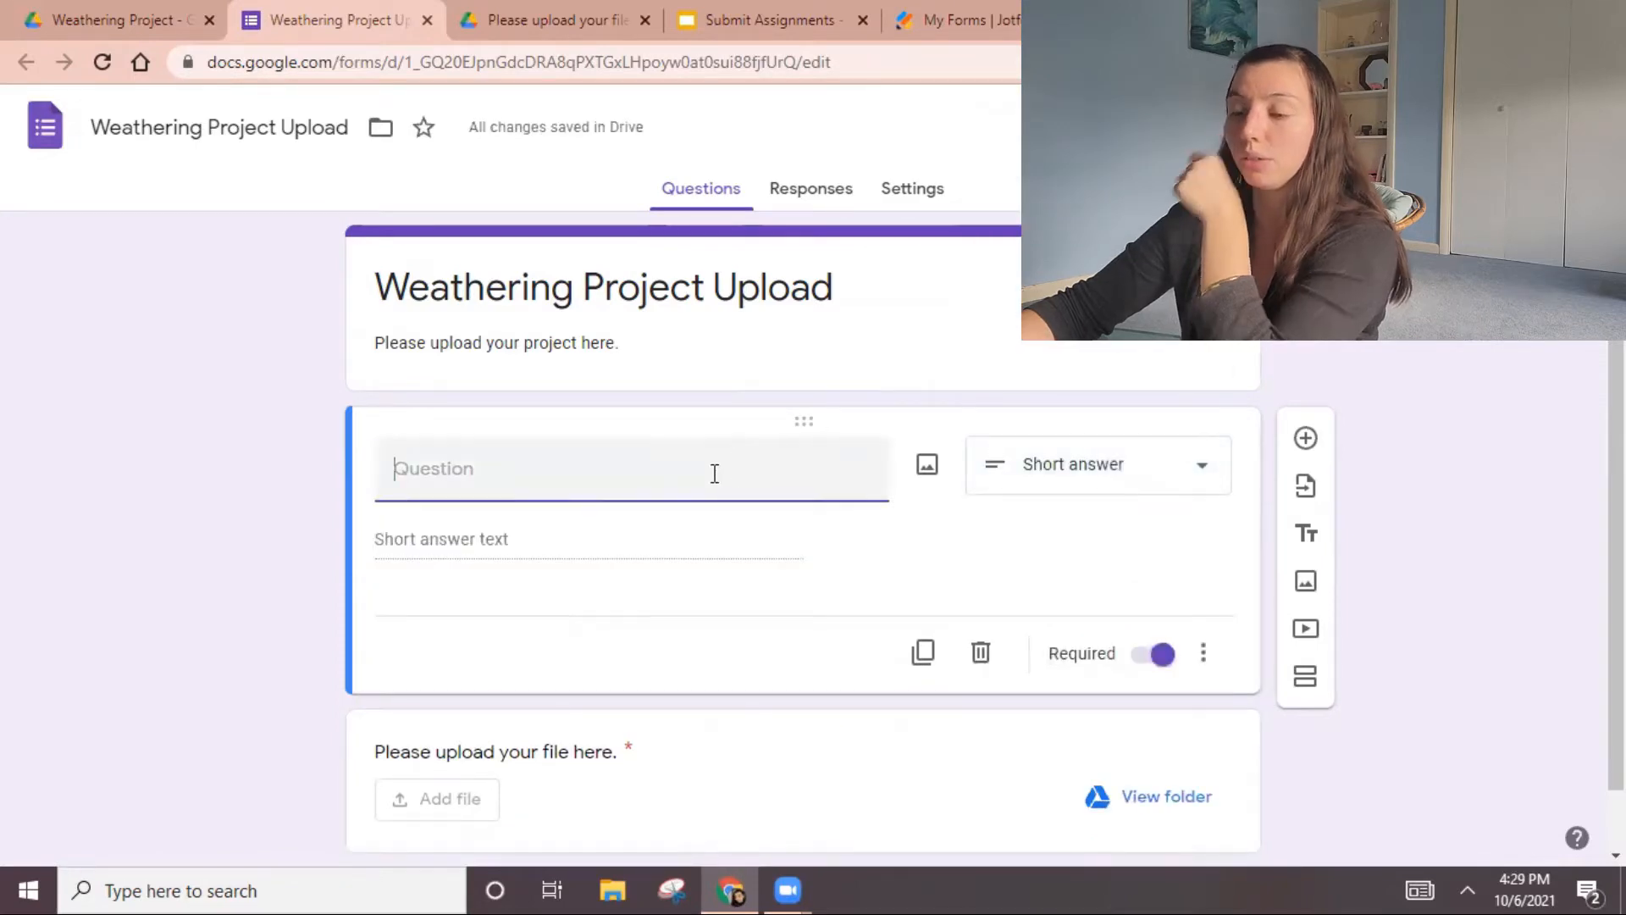
type("Name")
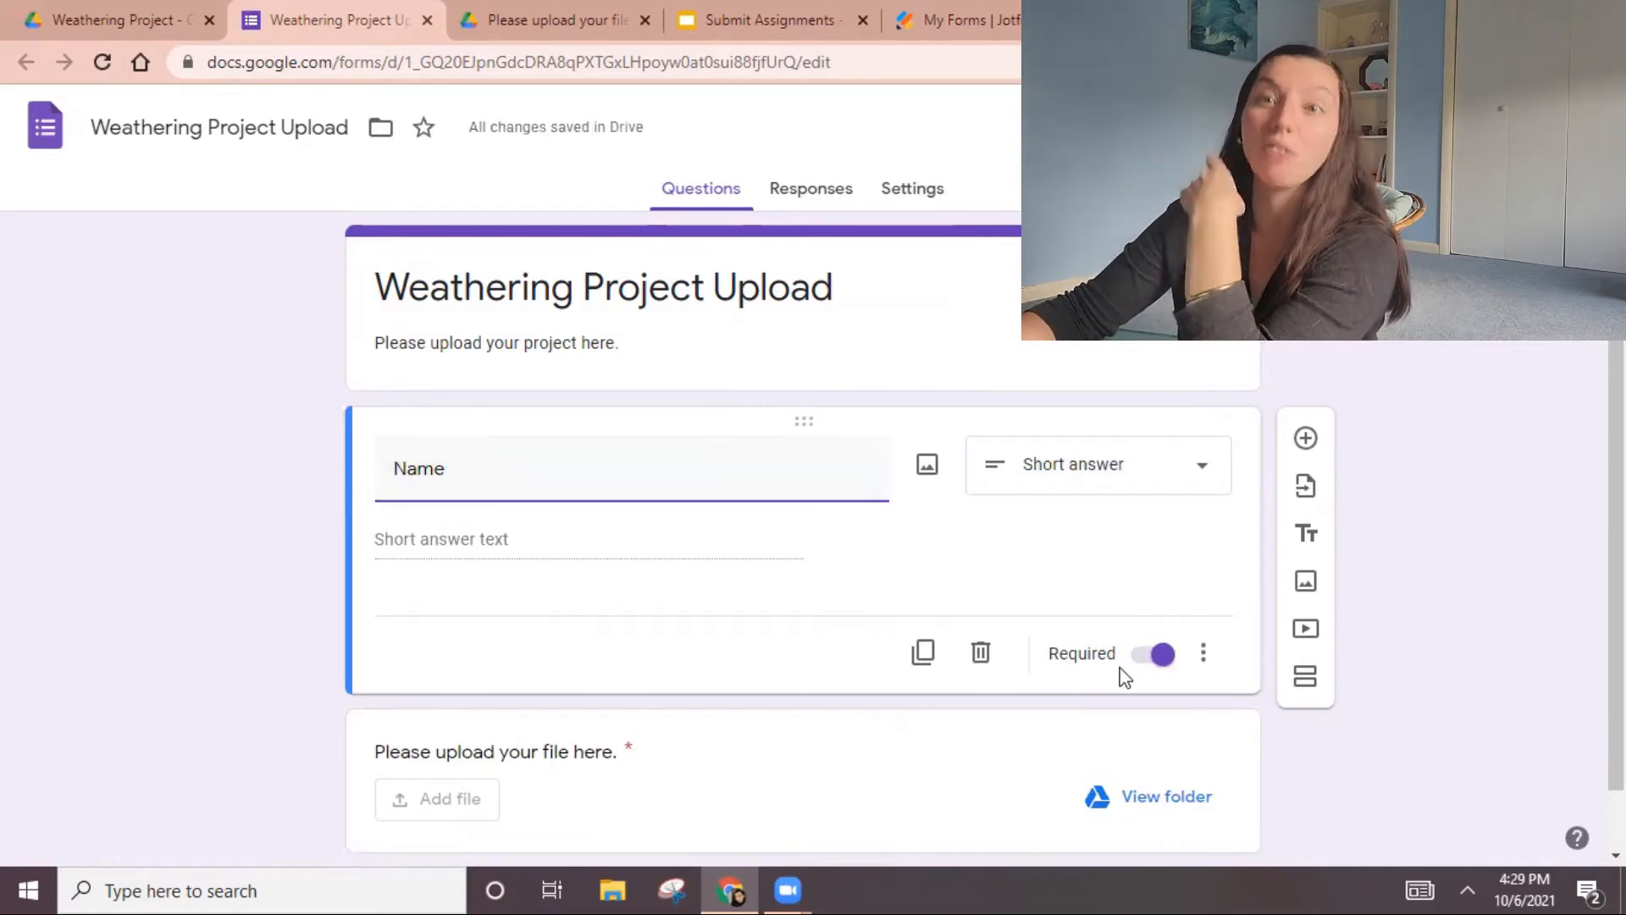
left_click(1500, 388)
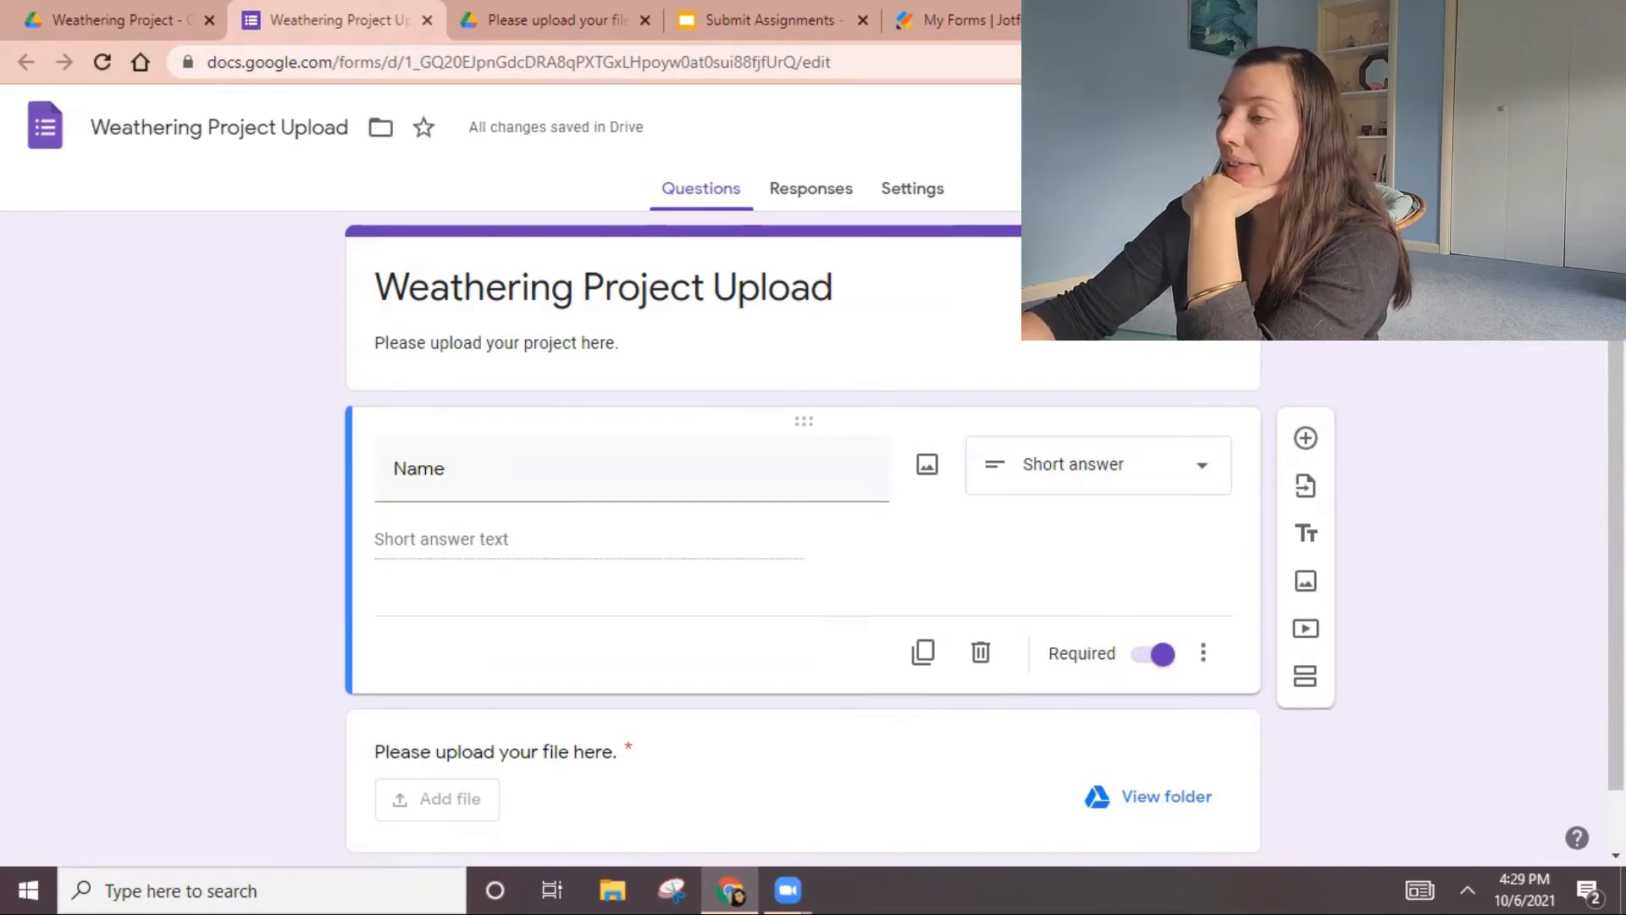
Copy the form's shareable link from the send options, leaving the URL unshortened
left_click(1428, 127)
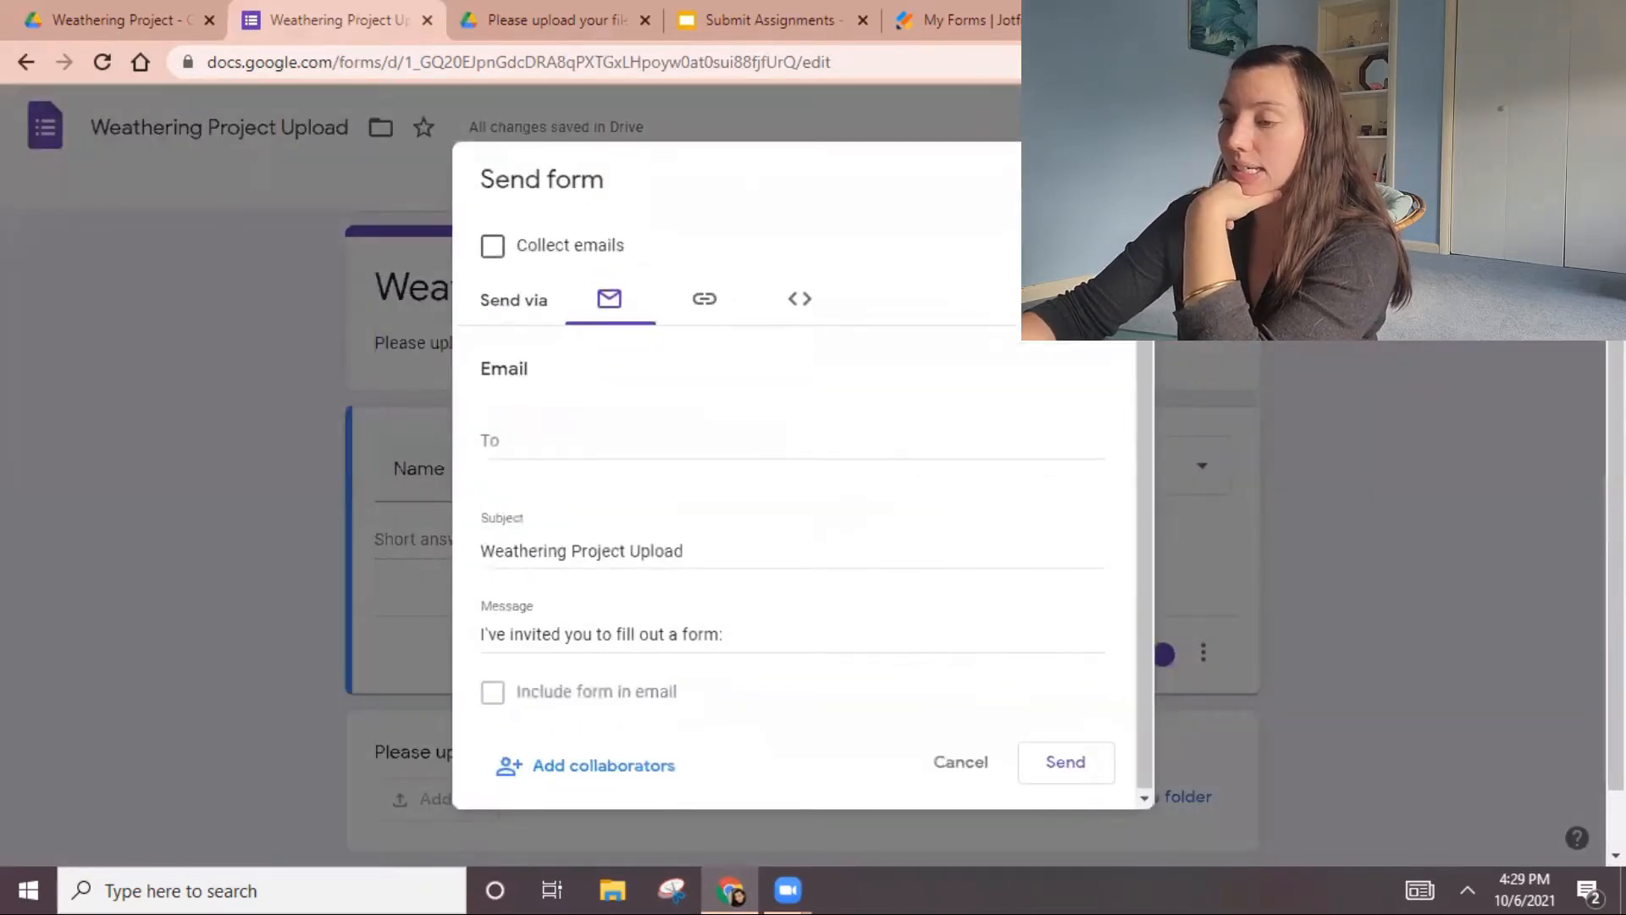
left_click(708, 305)
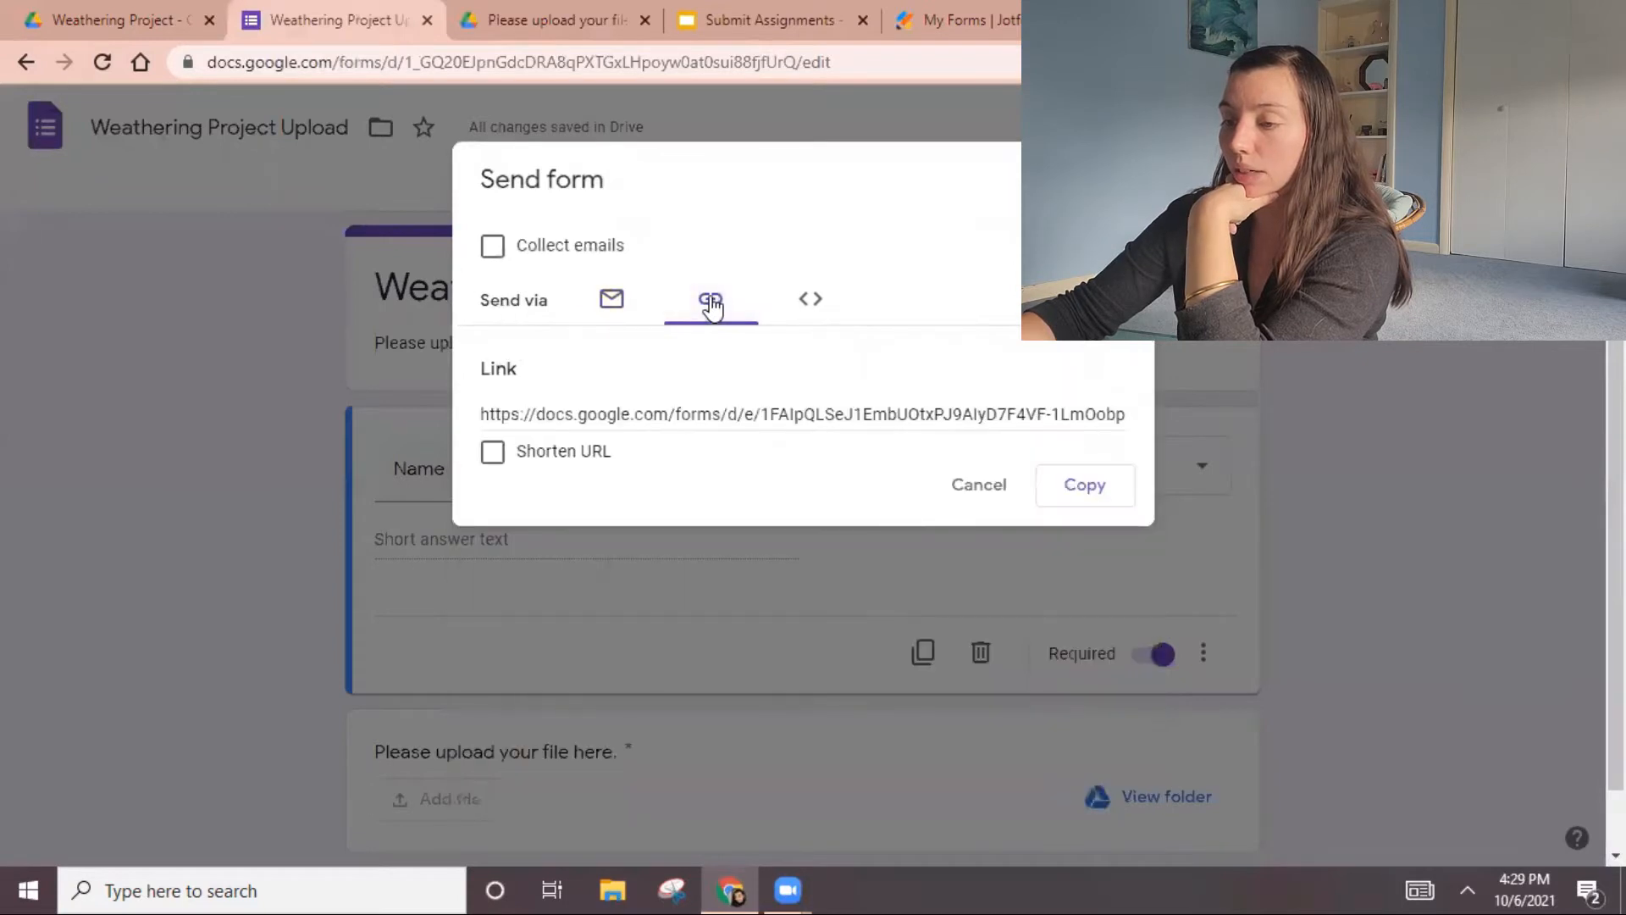
left_click(1082, 484)
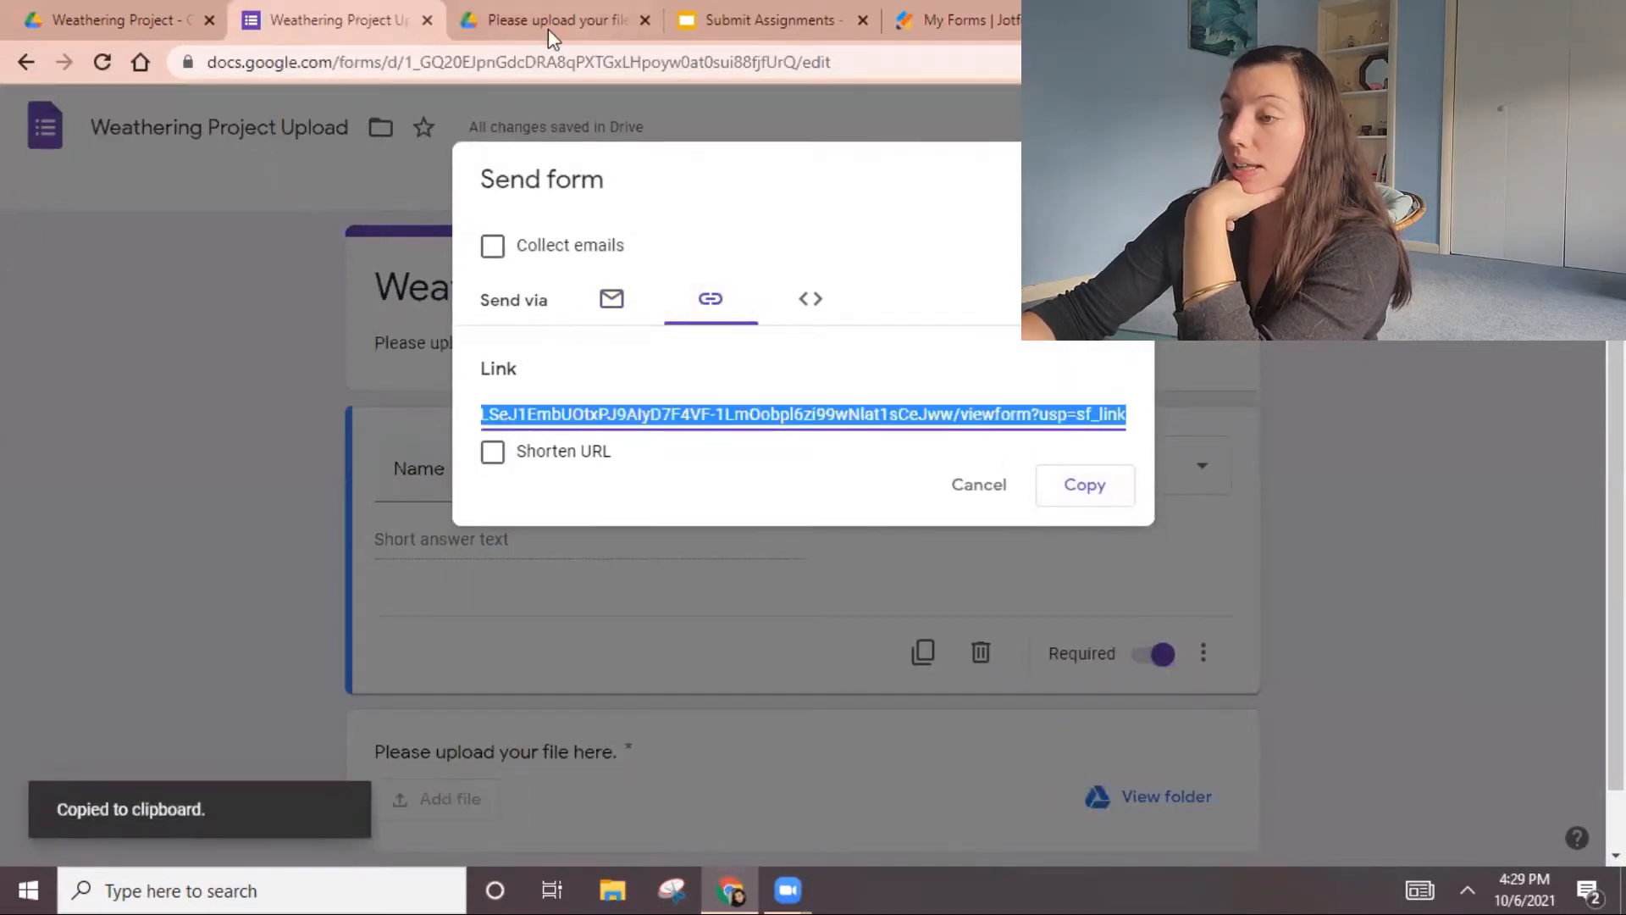
In the Submit Assignments slides, link the "Turn it in here" text in the Google Form row to the copied form URL
left_click(757, 13)
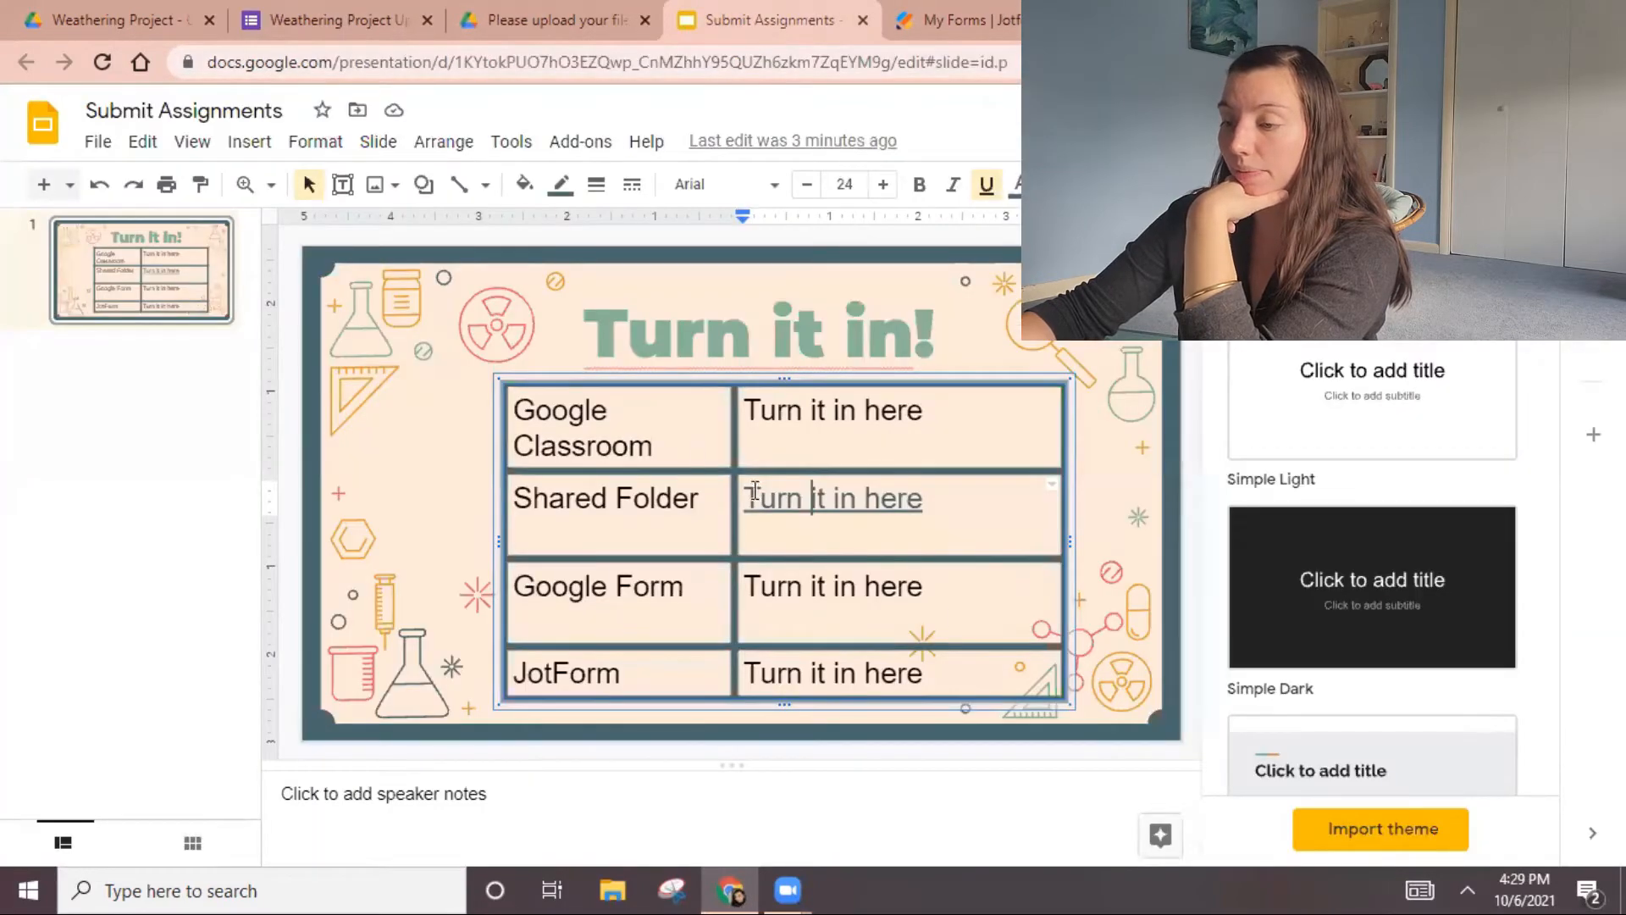
left_click_drag(926, 587, 745, 597)
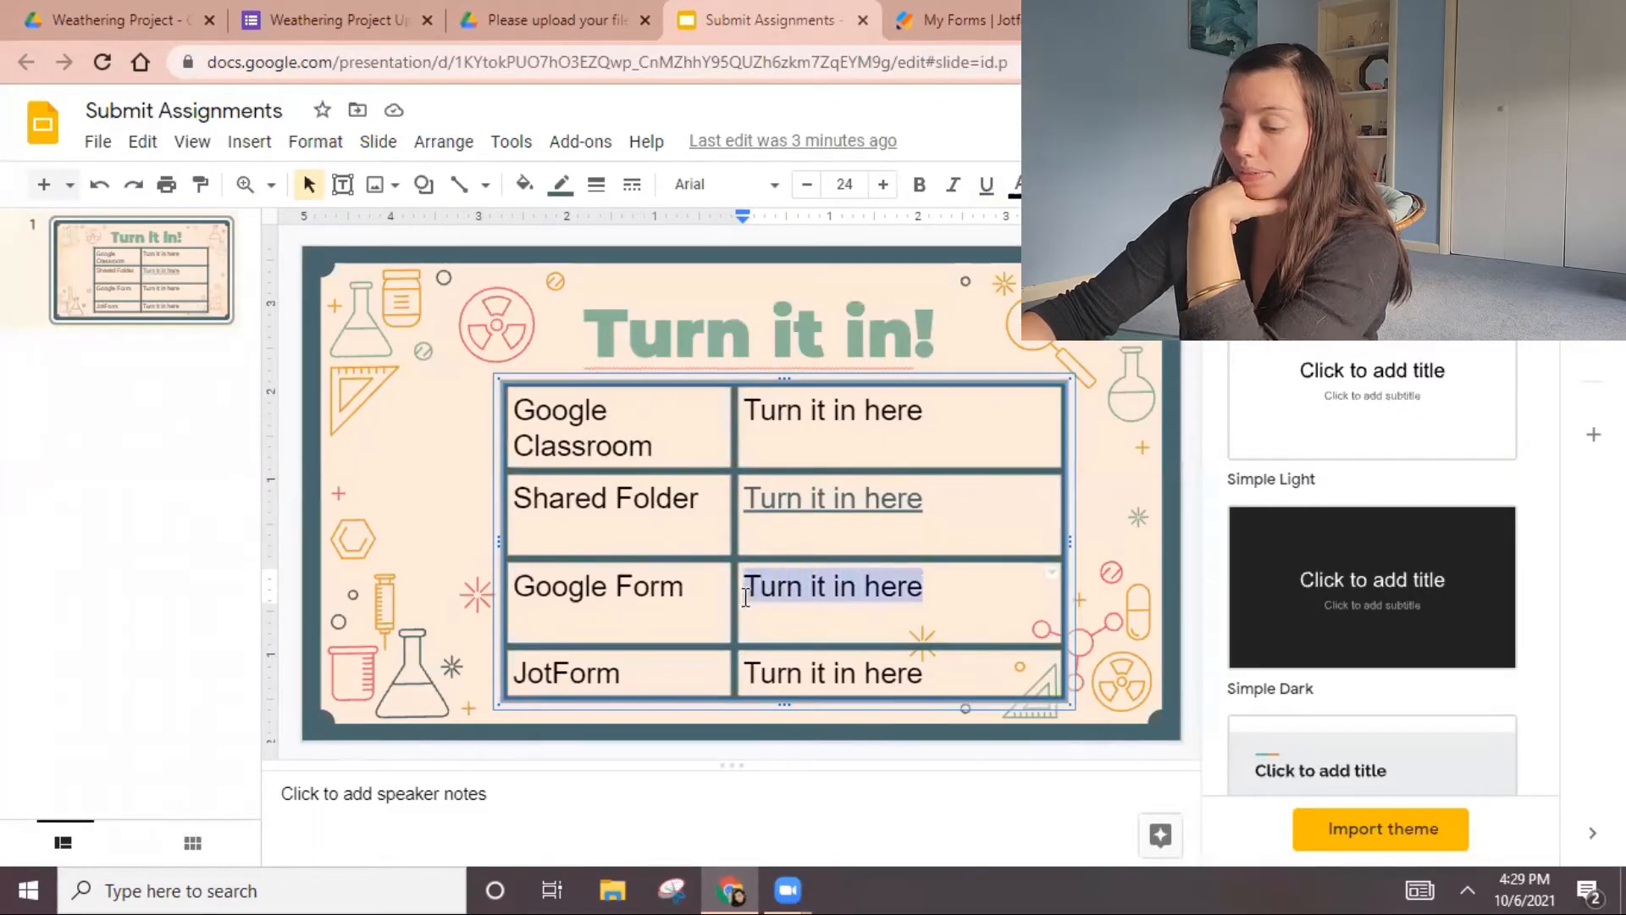
key("ctrl+k")
key("ctrl+v")
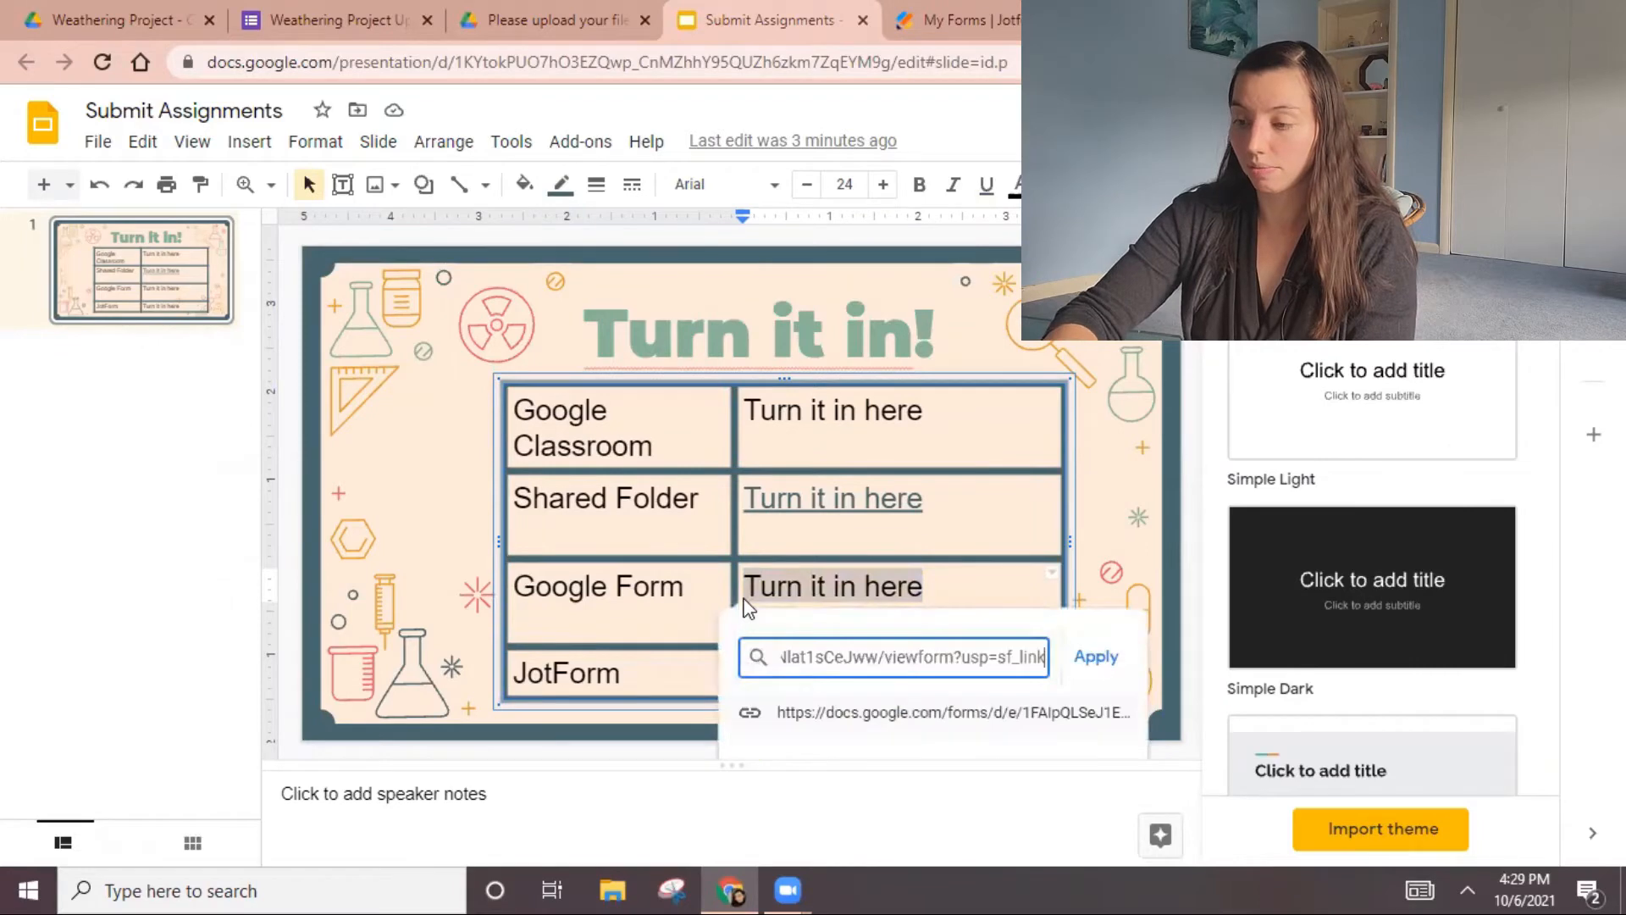
left_click(1100, 656)
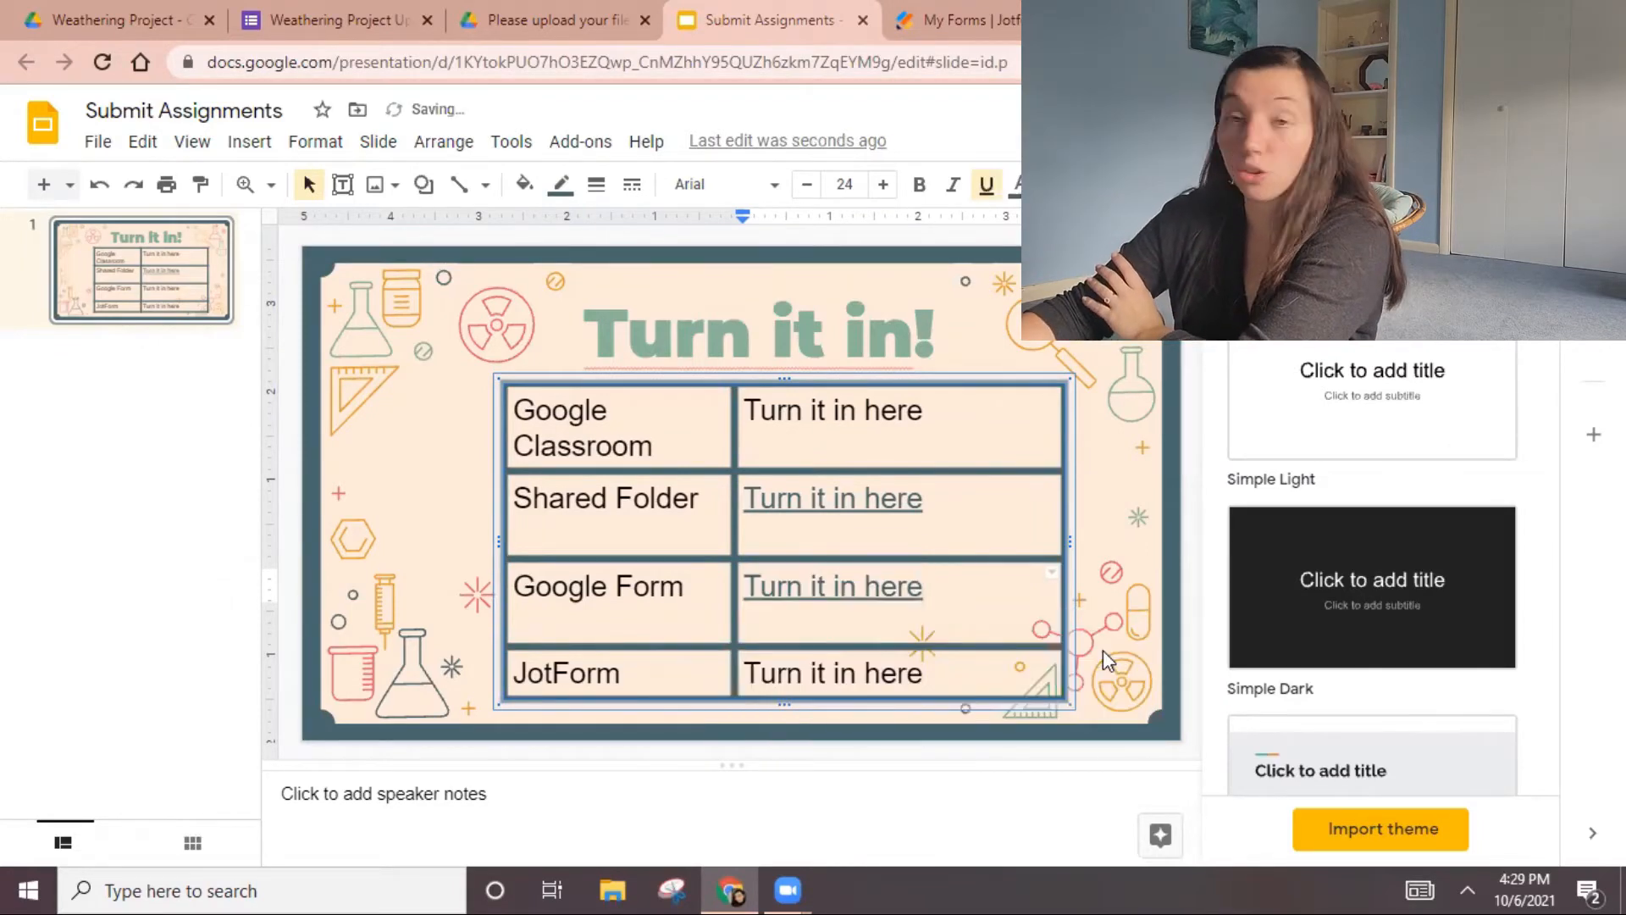
Open the form through the slide's new Google Form link, dismiss the autosave notice and enter "Sample" as the name
left_click(888, 598)
left_click(901, 628)
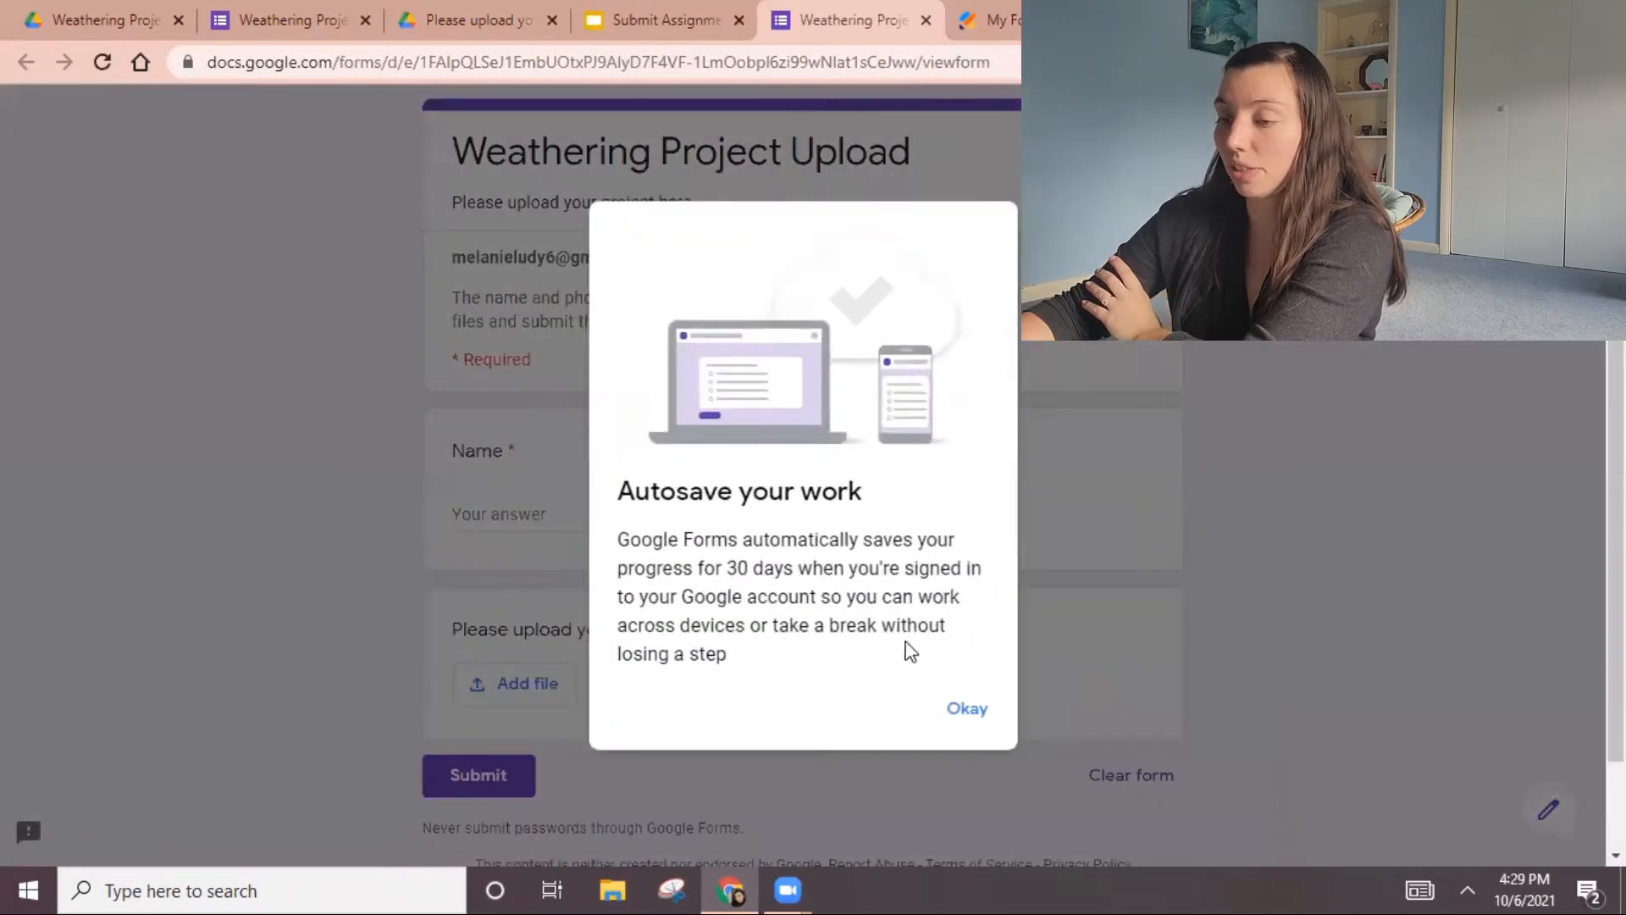
left_click(967, 709)
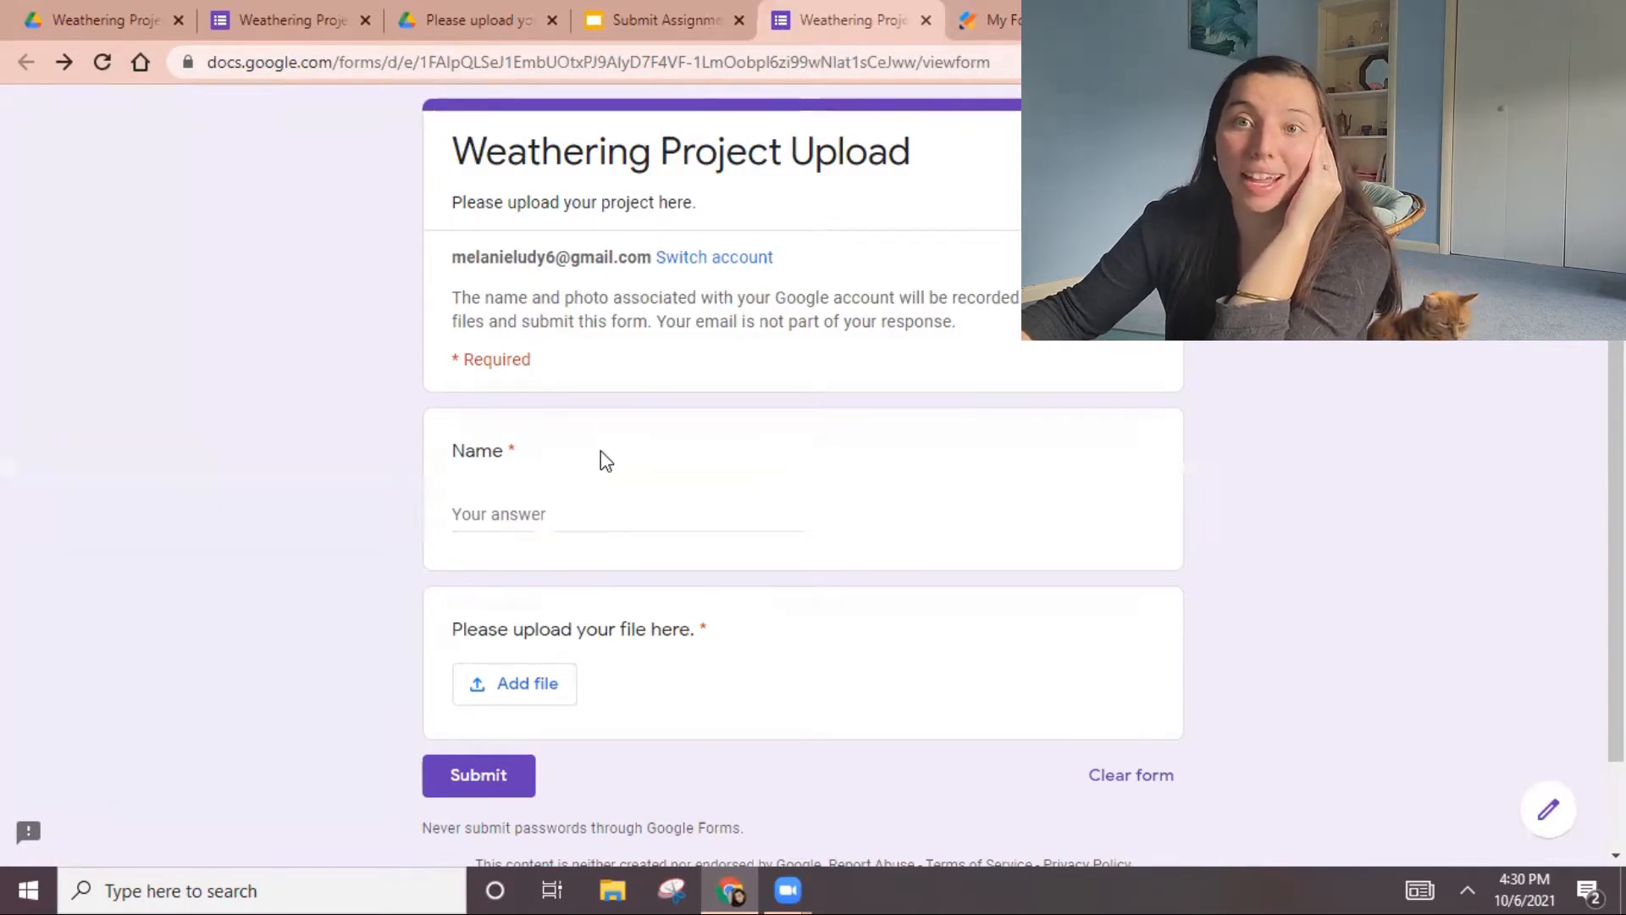
left_click(569, 512)
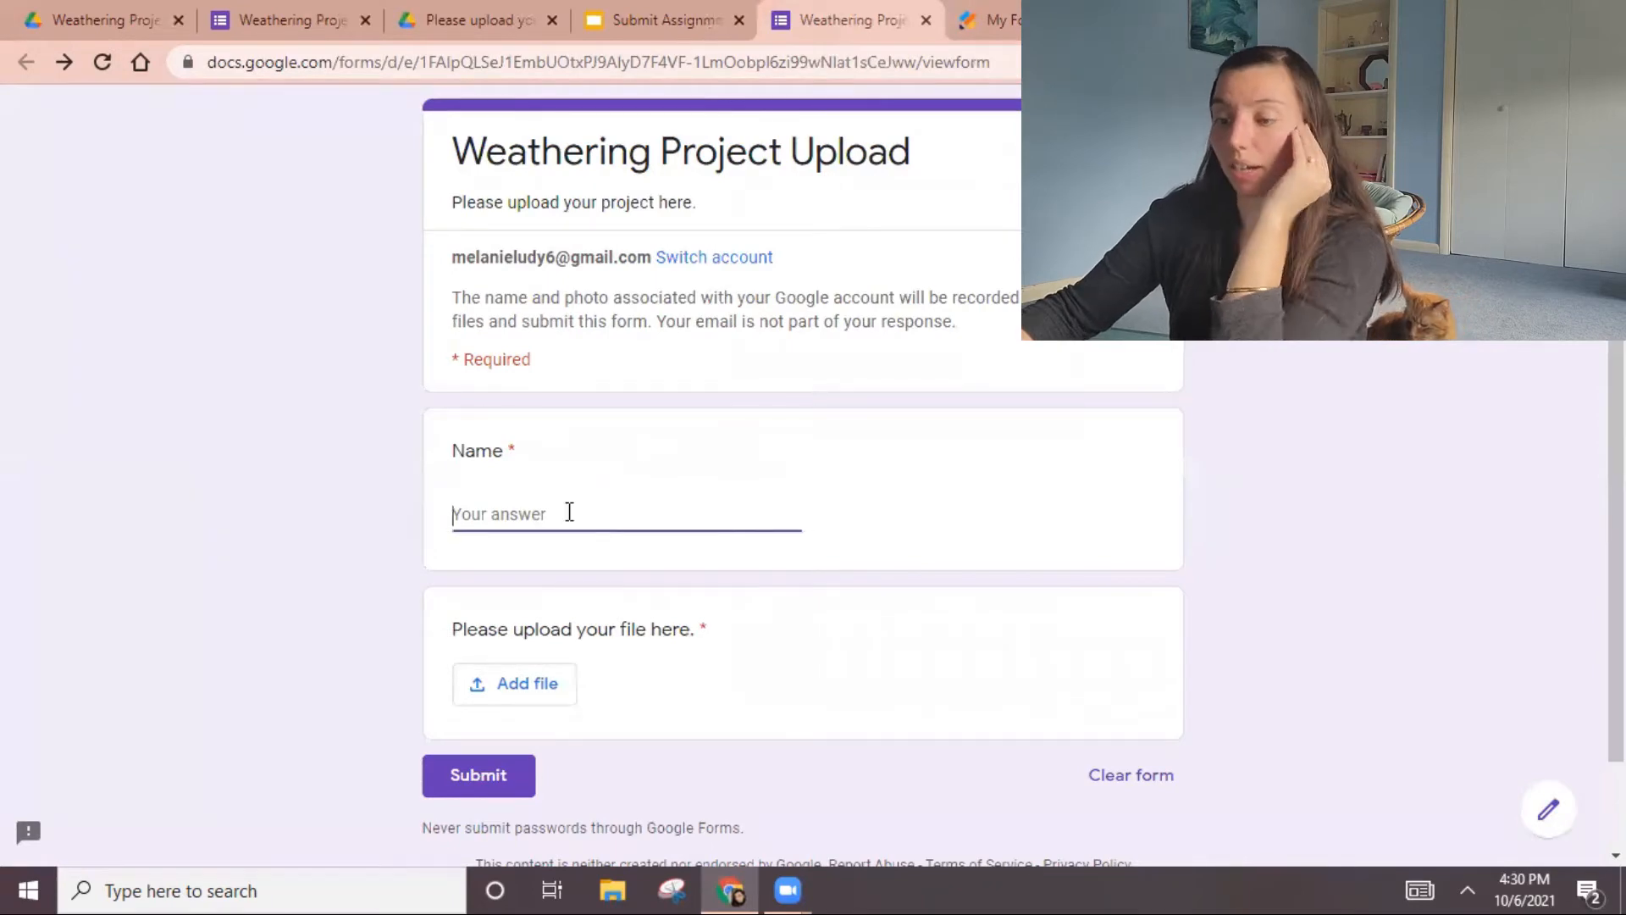
type("Sample")
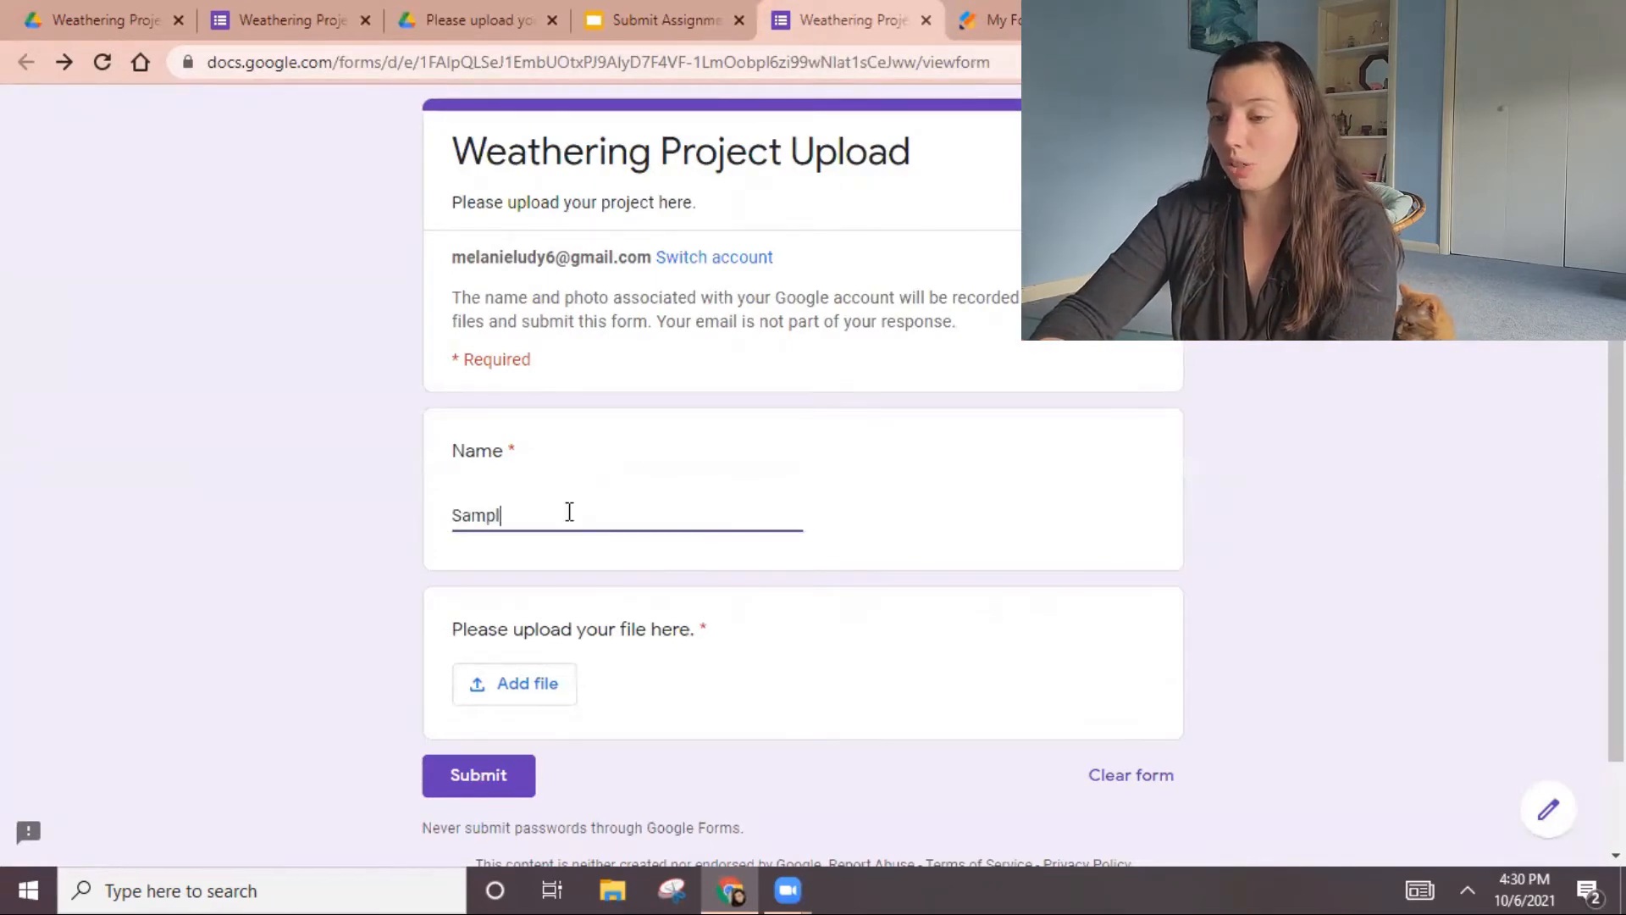
Upload "Day after a day off.png" from the device to the file question and submit the form
left_click(496, 681)
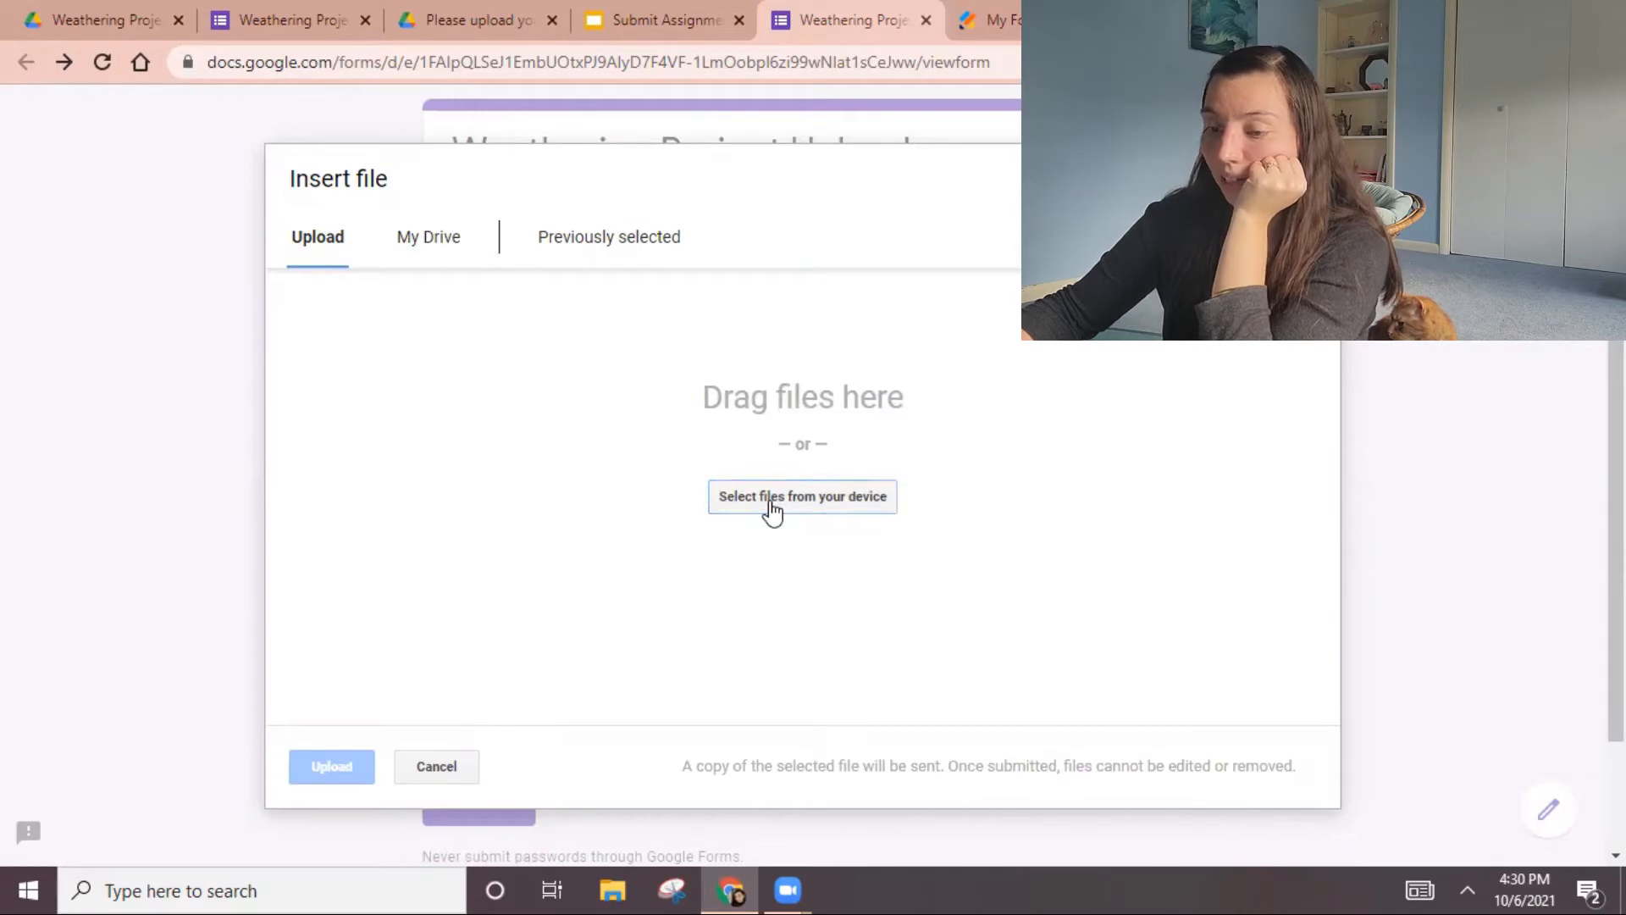
left_click(772, 508)
left_click(472, 301)
left_click(773, 624)
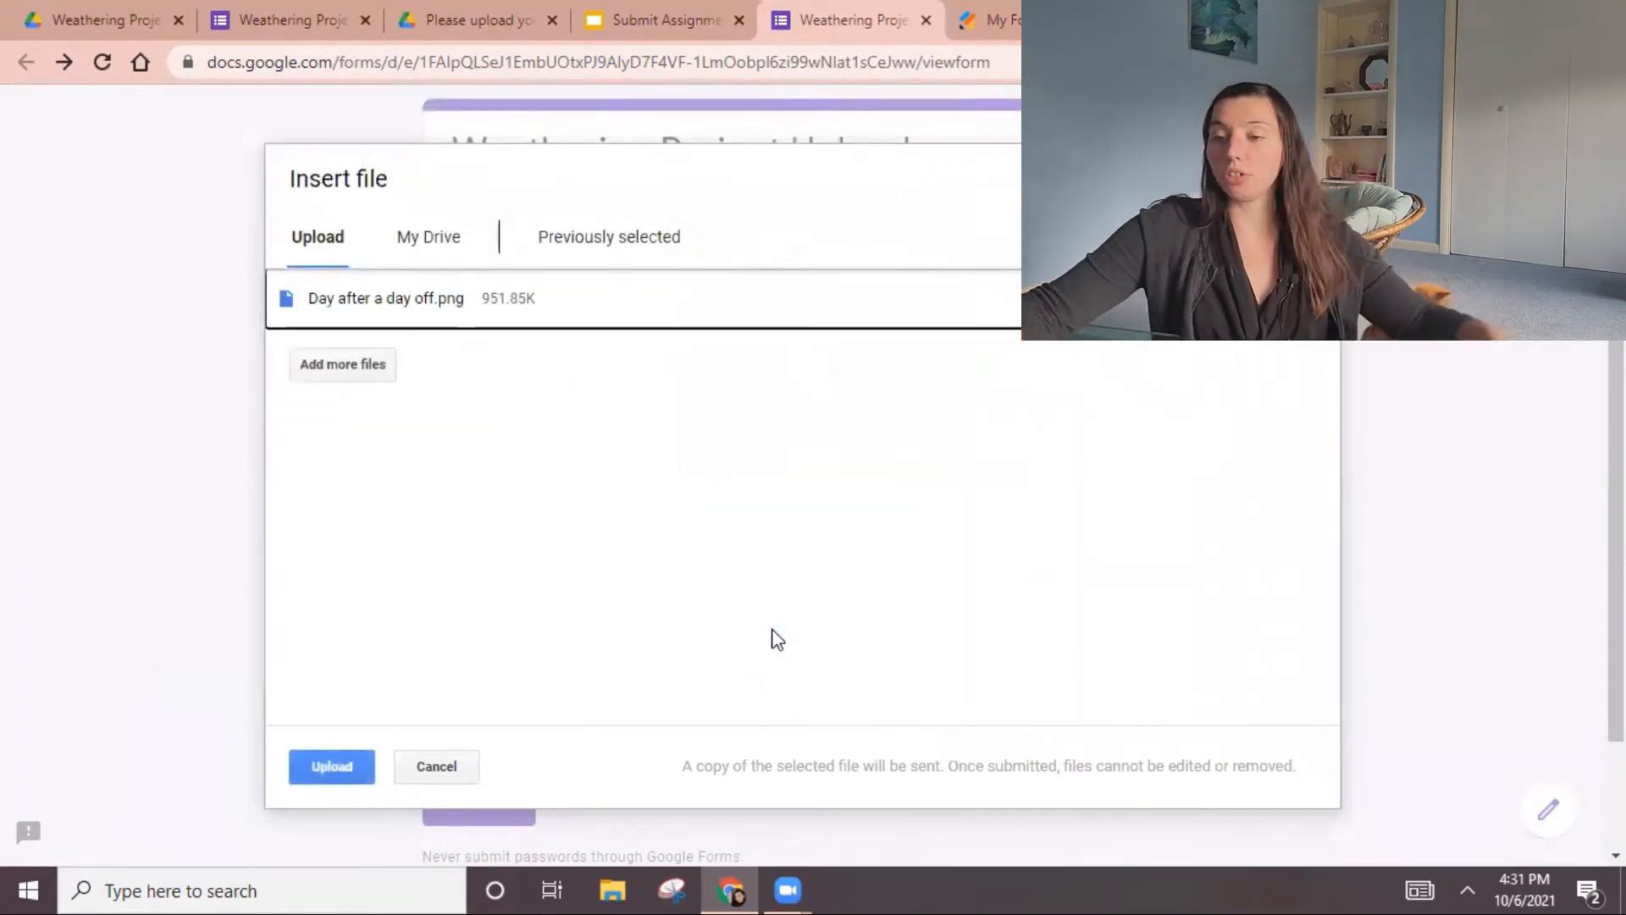
left_click(338, 768)
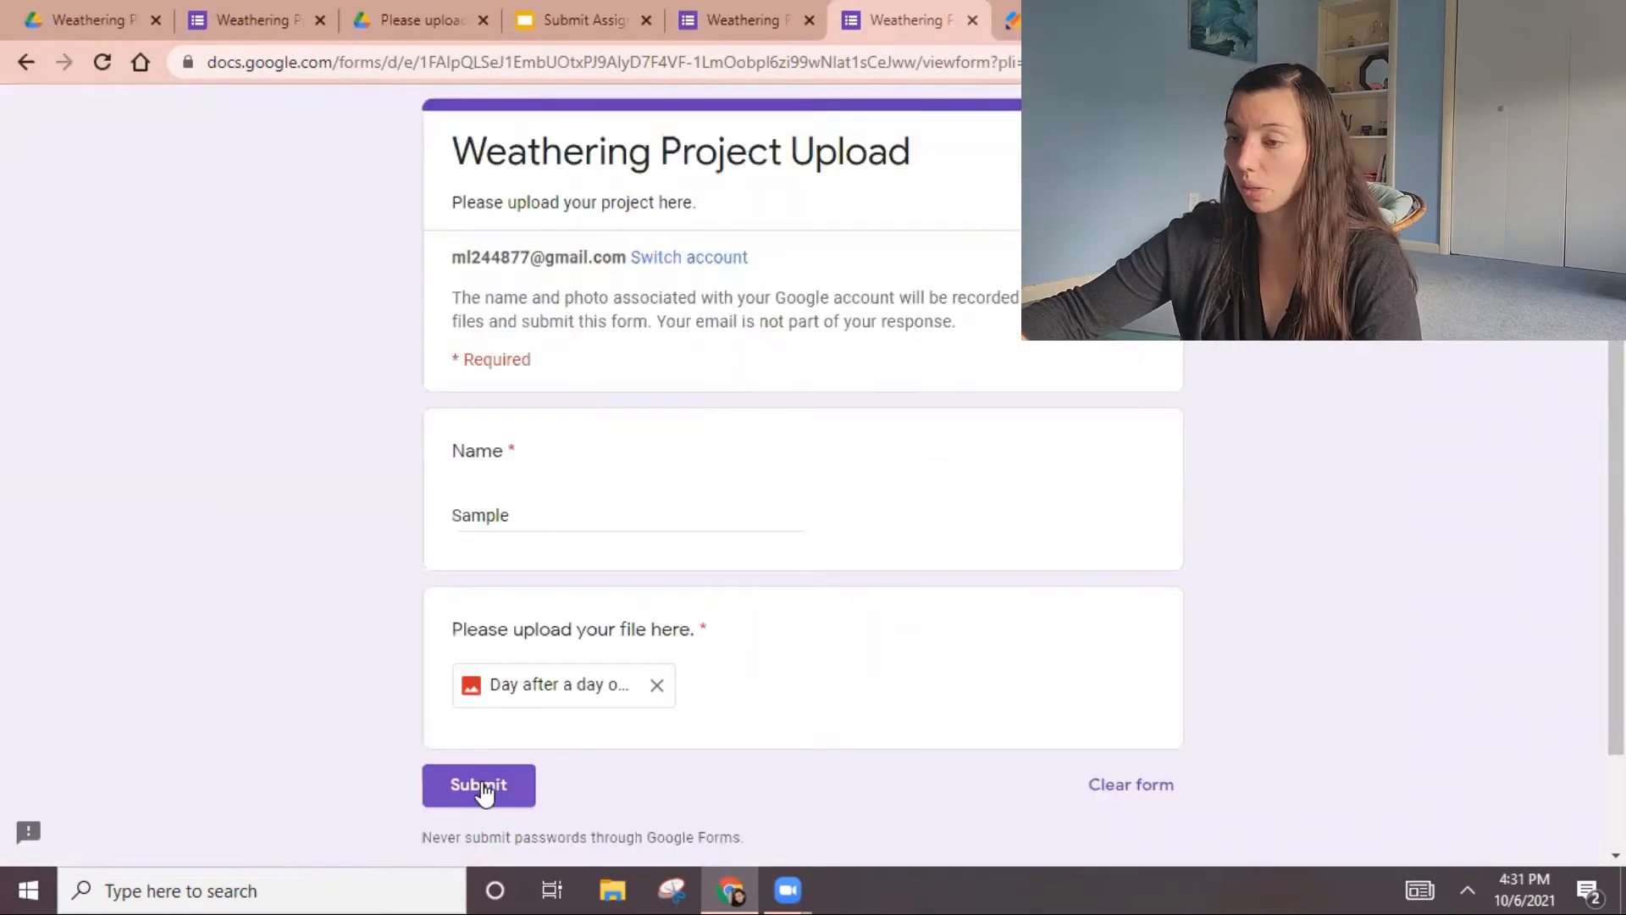
left_click(481, 783)
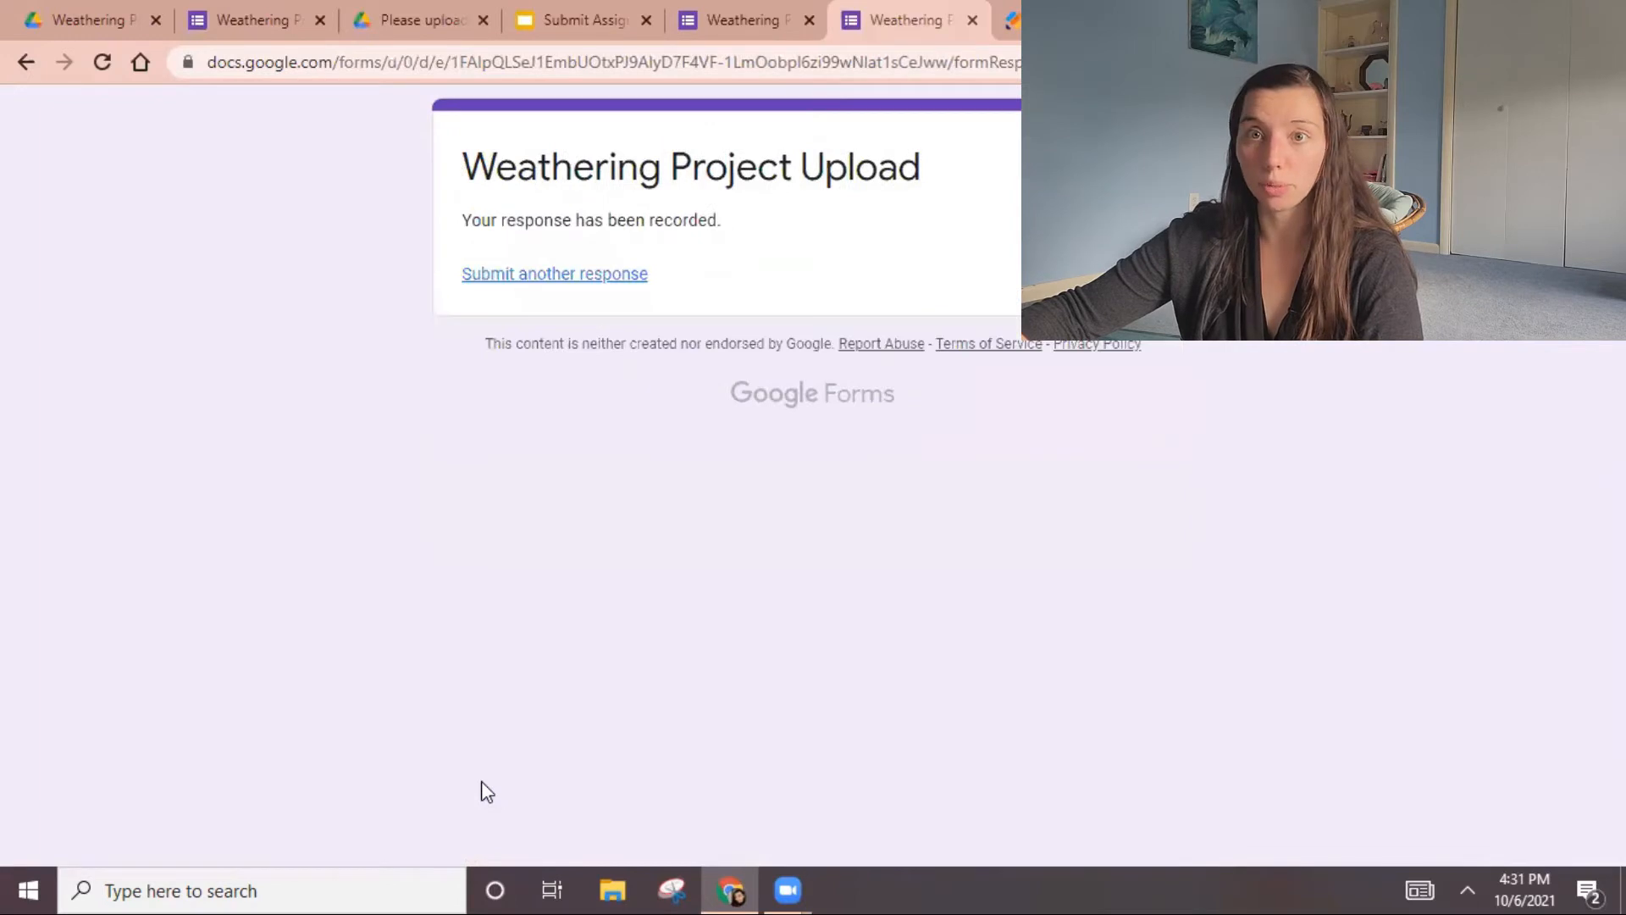
Reopen the form for another response, view the submitted image in the form's Drive upload folder and close that folder
left_click(624, 274)
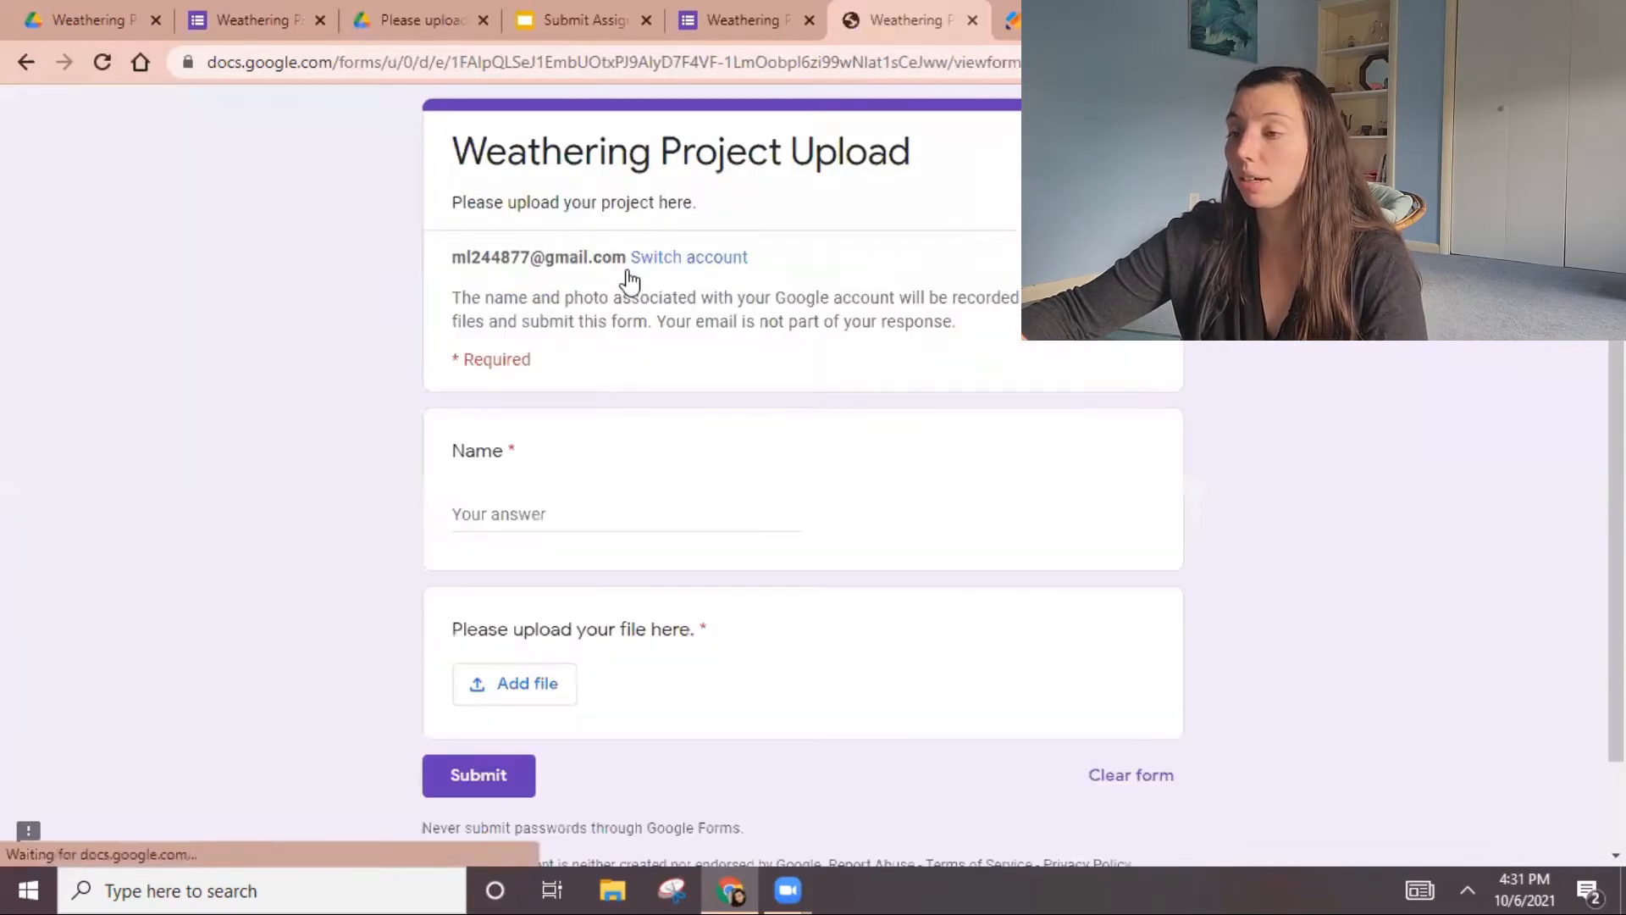
left_click(391, 20)
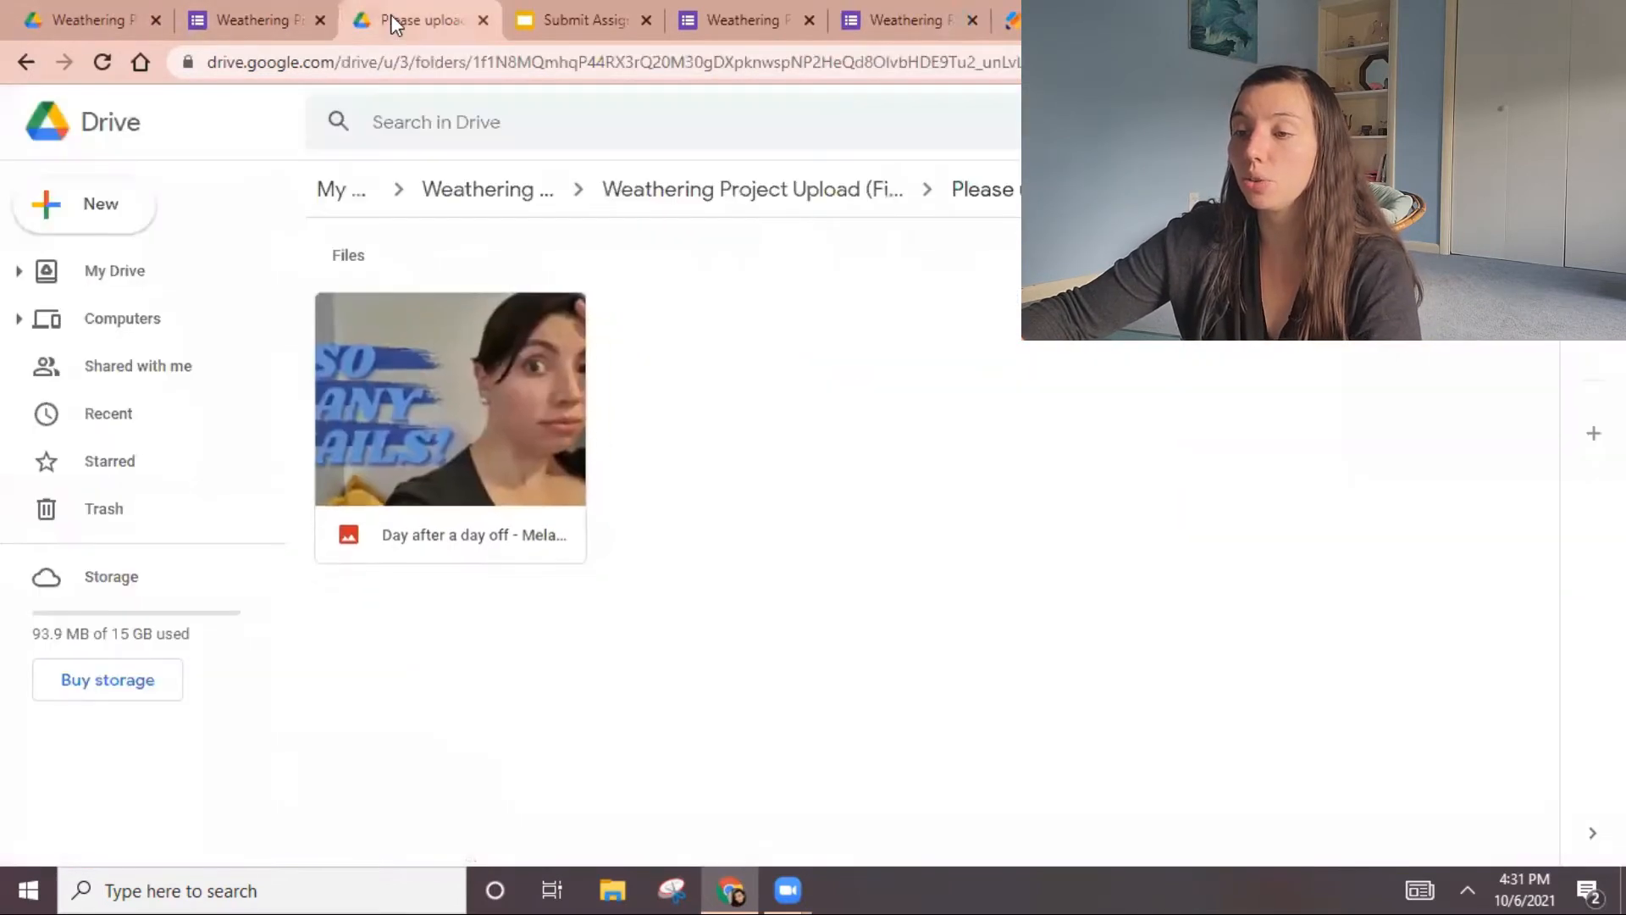
double_click(470, 476)
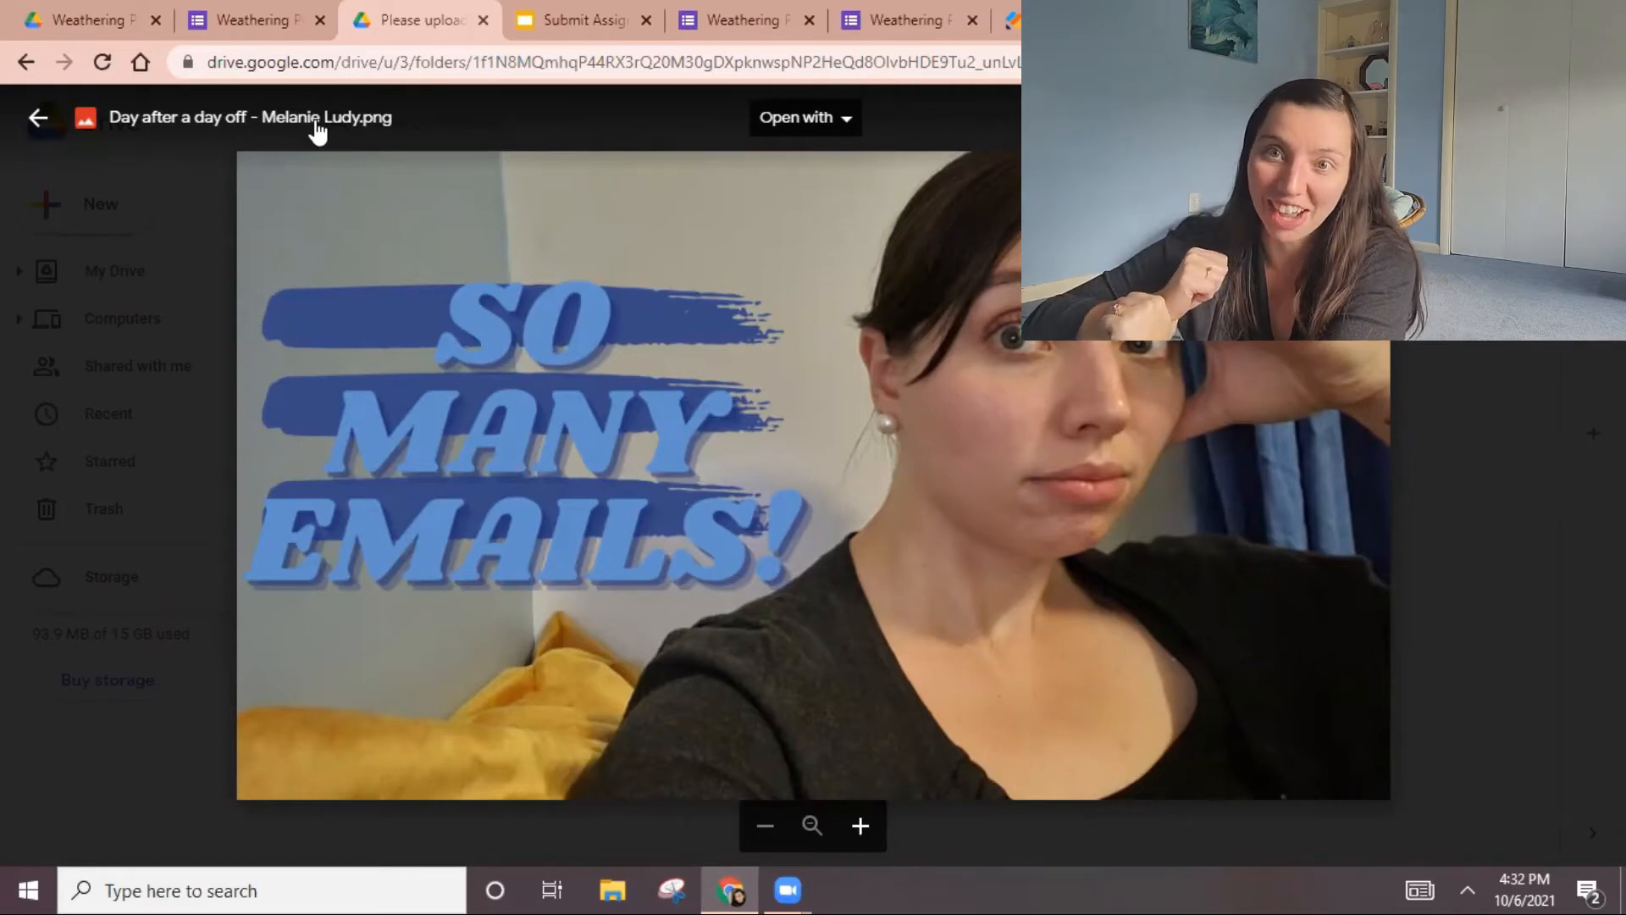
left_click(482, 20)
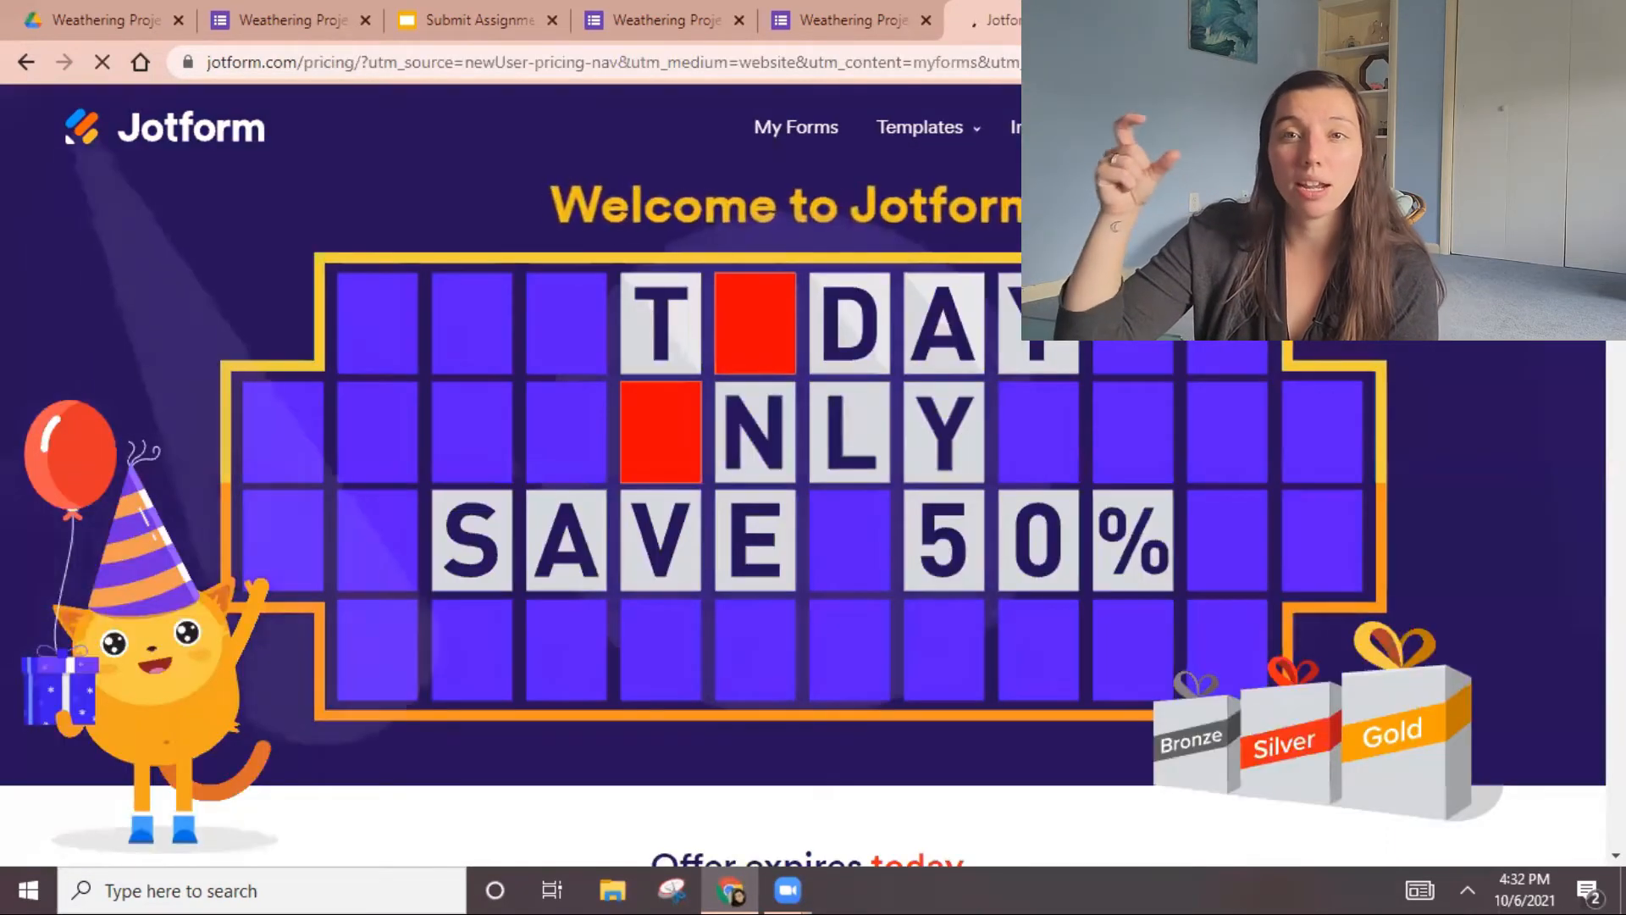
Examine the Jotform pricing plans, looking at the free Starter plan's form, submission and storage limits
scroll(816, 352, "down", 8)
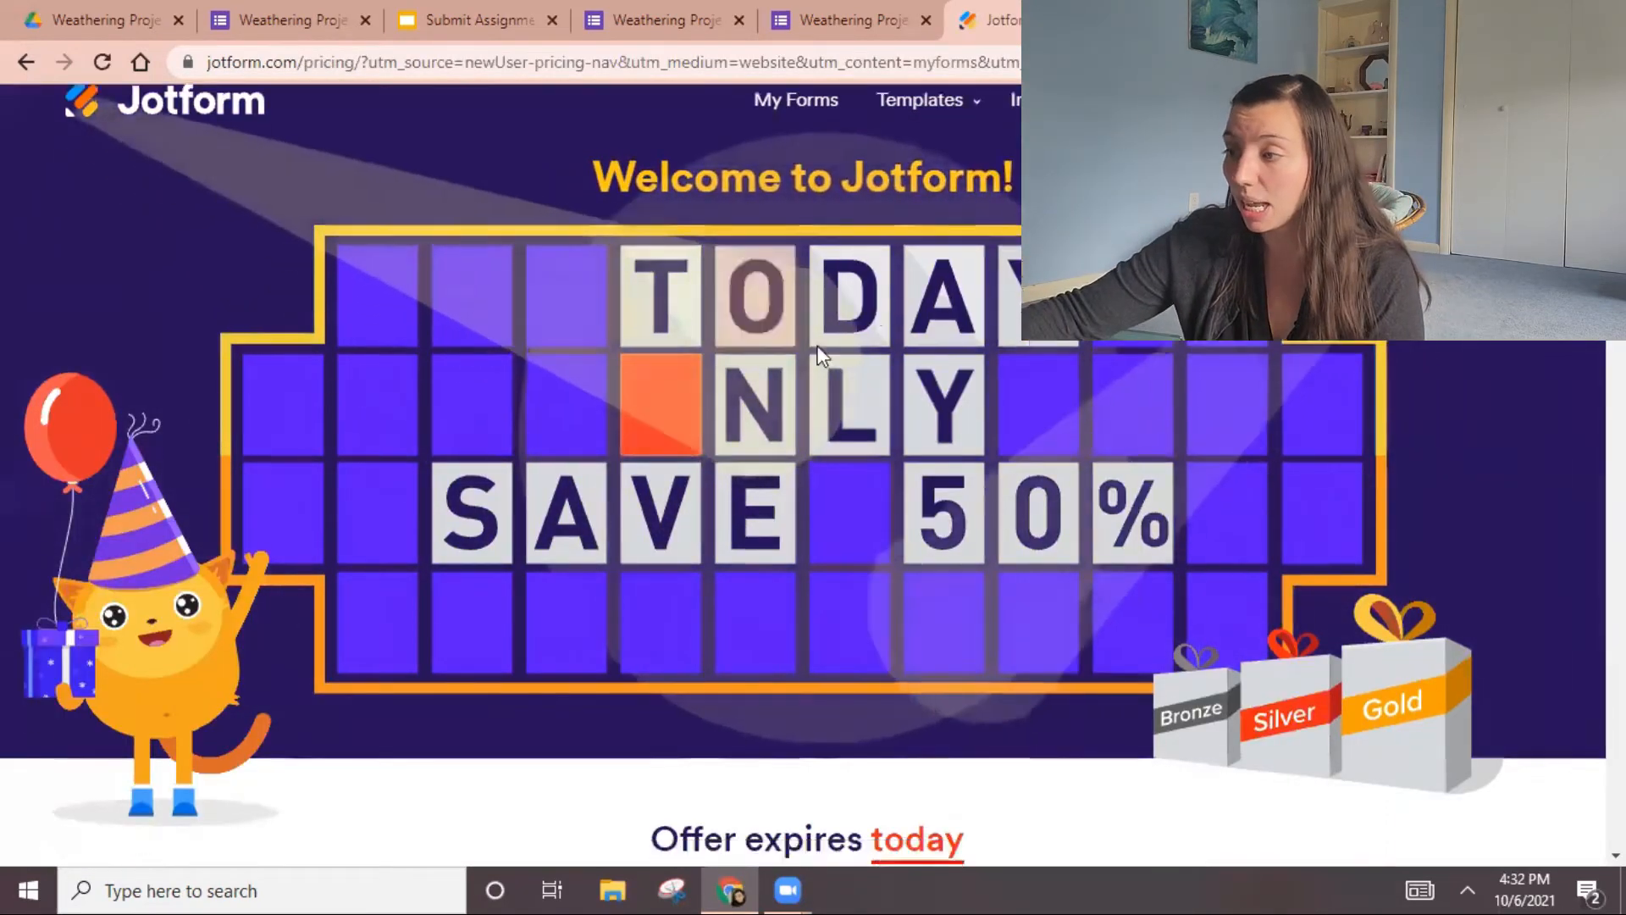
scroll(379, 315, "down", 2)
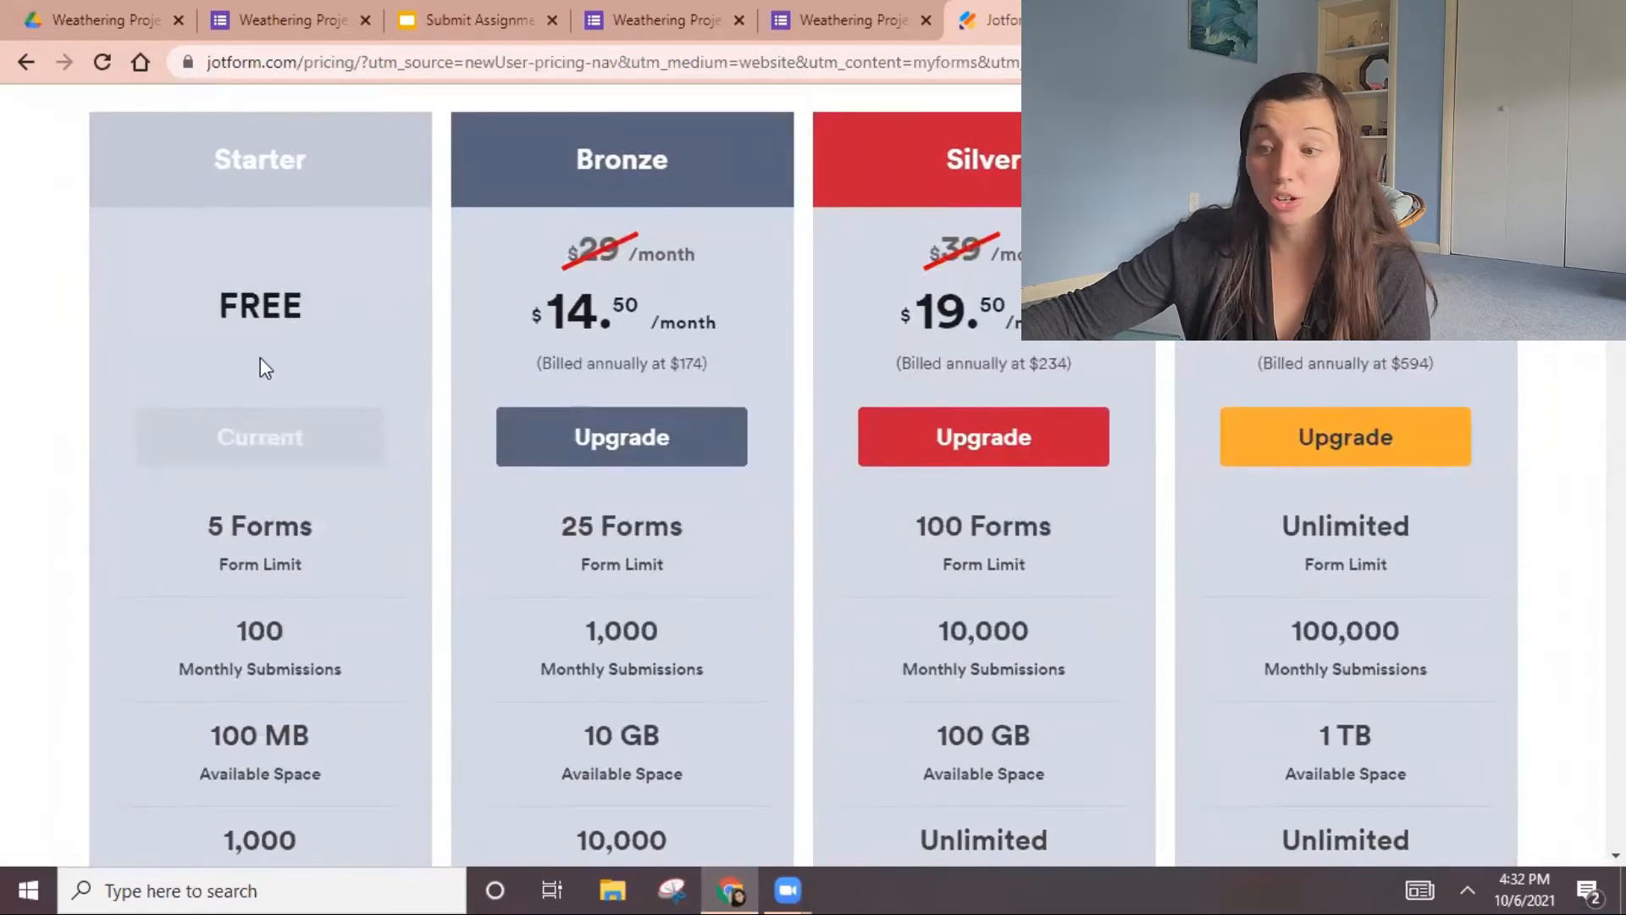
scroll(296, 414, "down", 1)
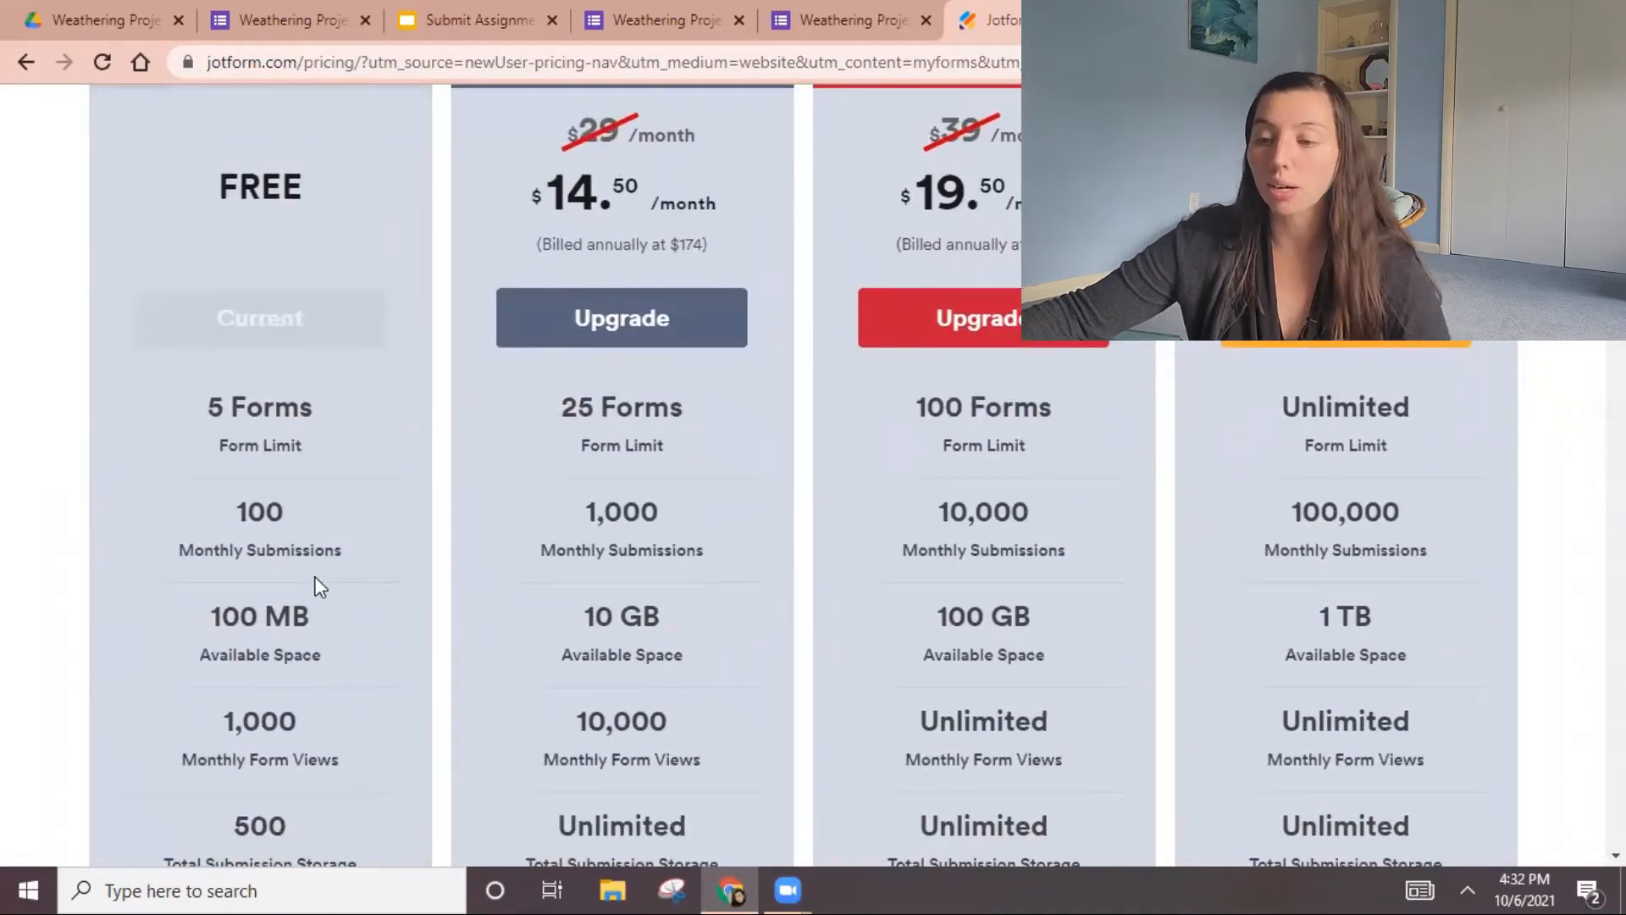